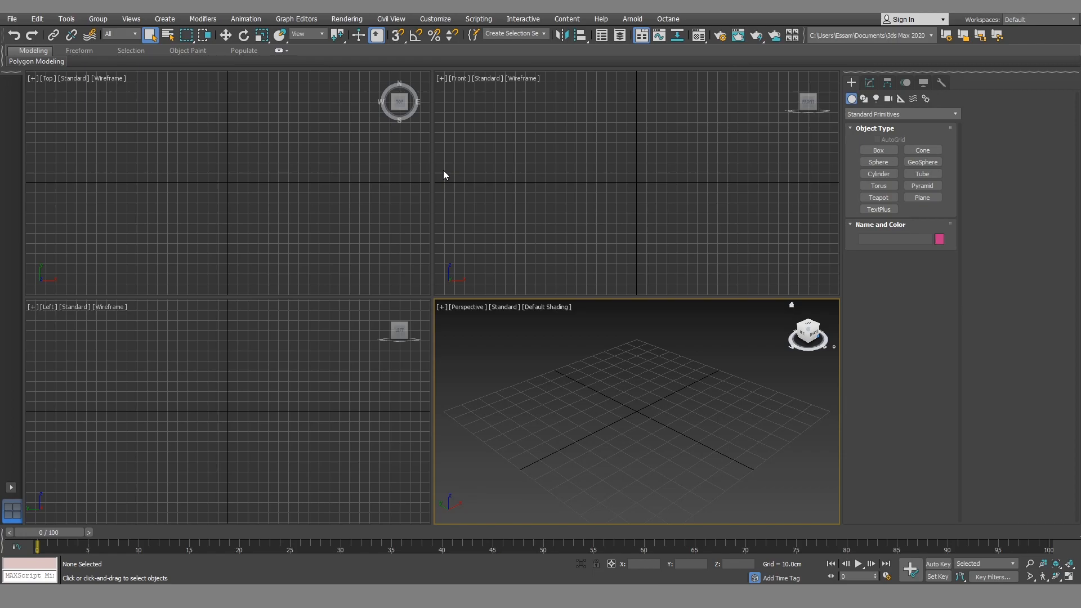
# - Set the renderer to OctaneRender 2019.1.5 - 8.15 in Render Setup
pyautogui.click(444, 170)
pyautogui.press('F10')
pyautogui.moveTo(873, 17); pyautogui.dragTo(545, 39)
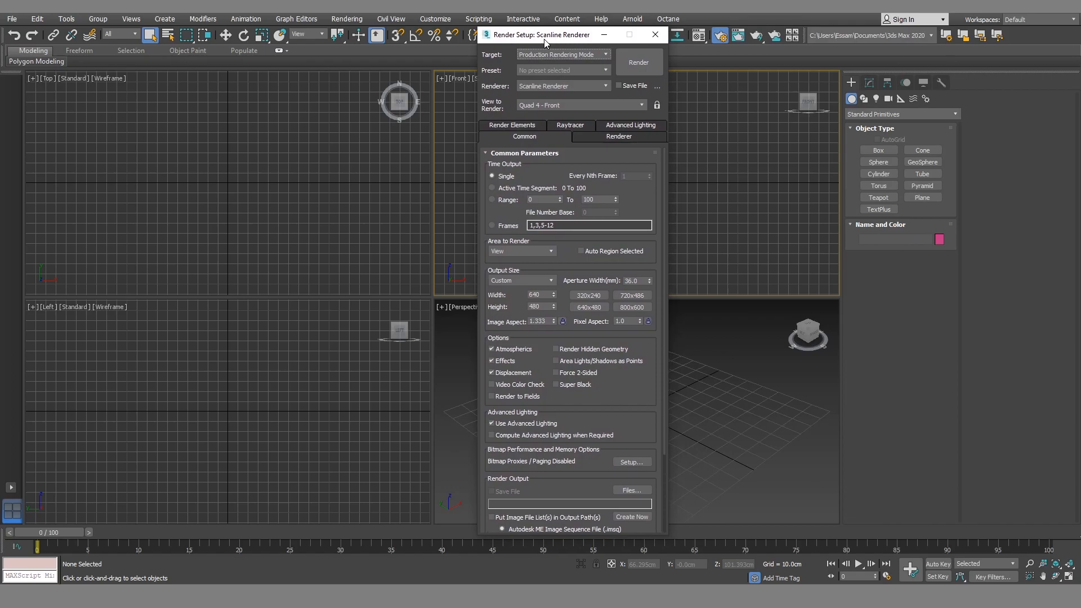
pyautogui.click(552, 88)
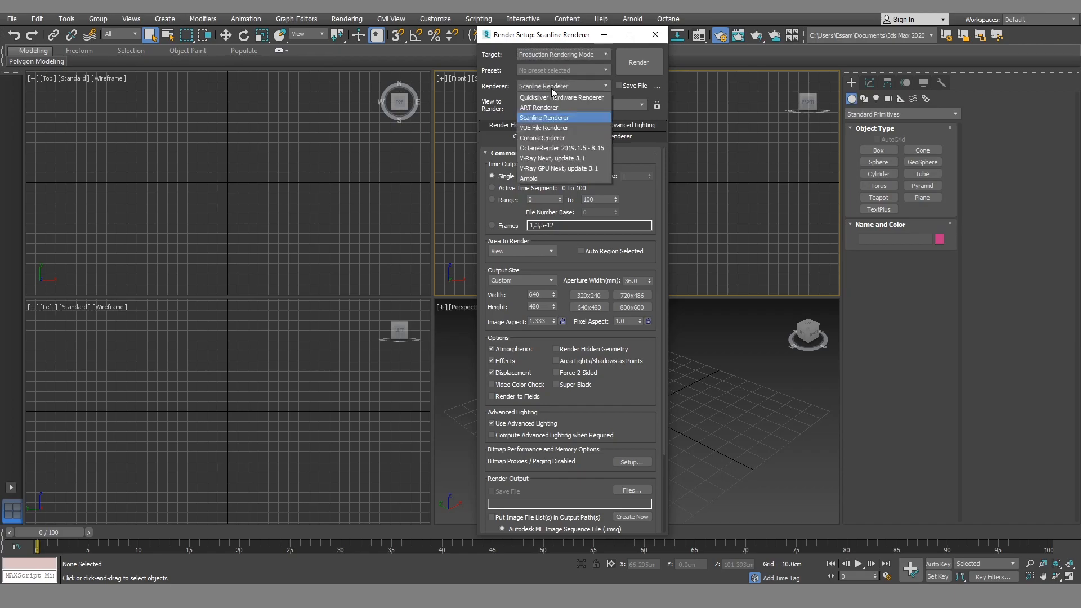
pyautogui.click(551, 148)
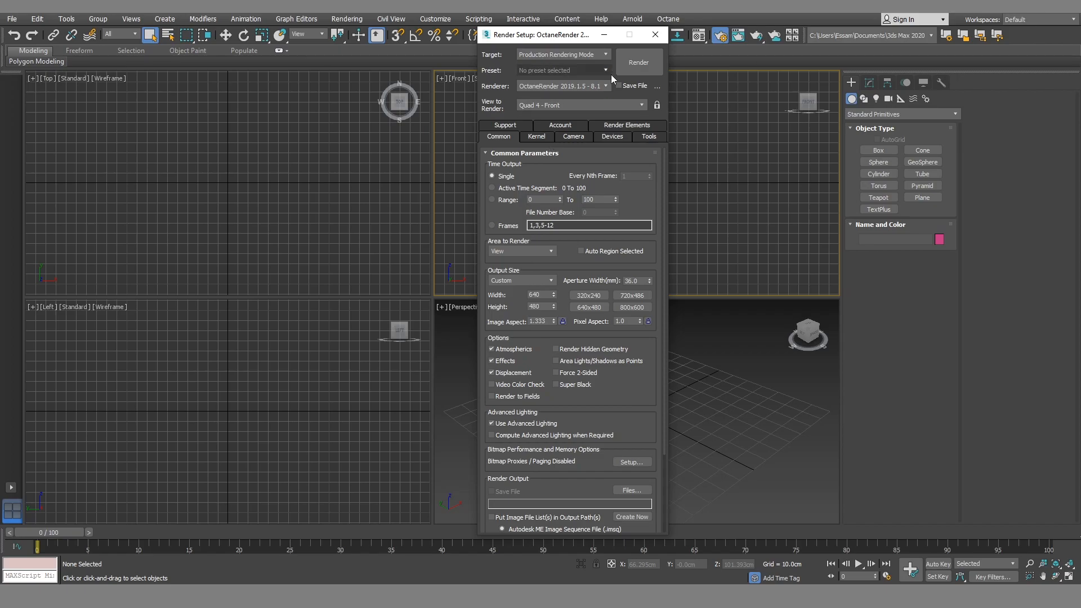
# - Switch the renderer back to Scanline Renderer and close Render Setup
pyautogui.click(598, 90)
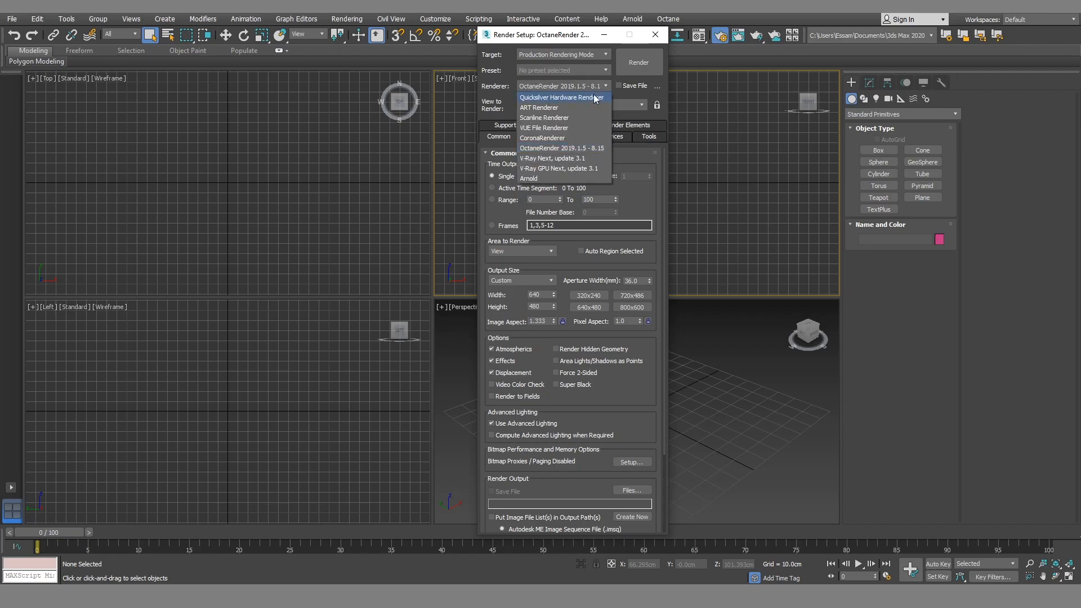
pyautogui.click(571, 118)
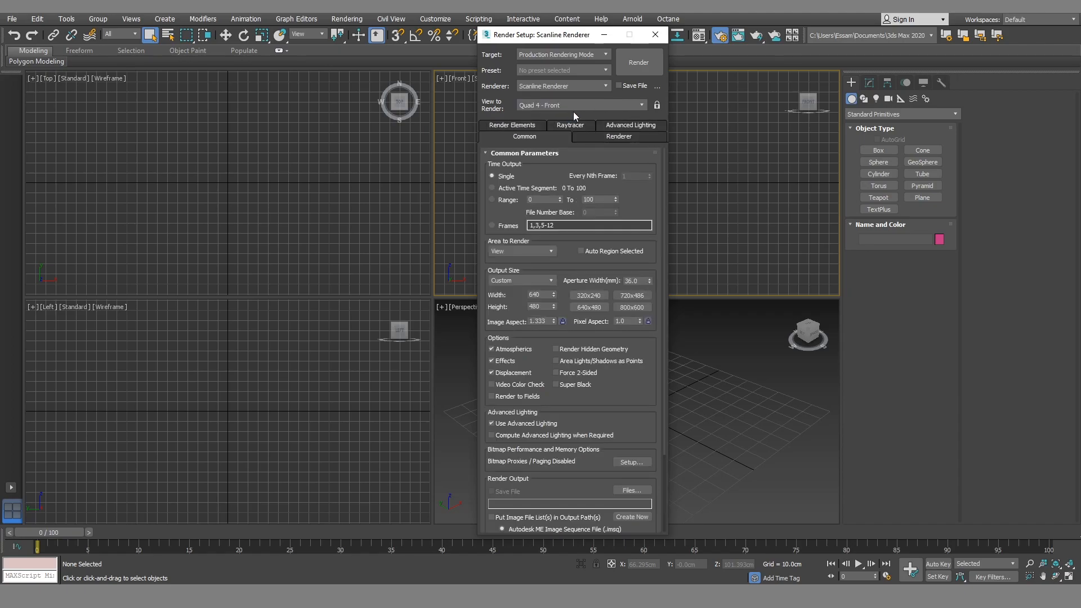
pyautogui.click(655, 35)
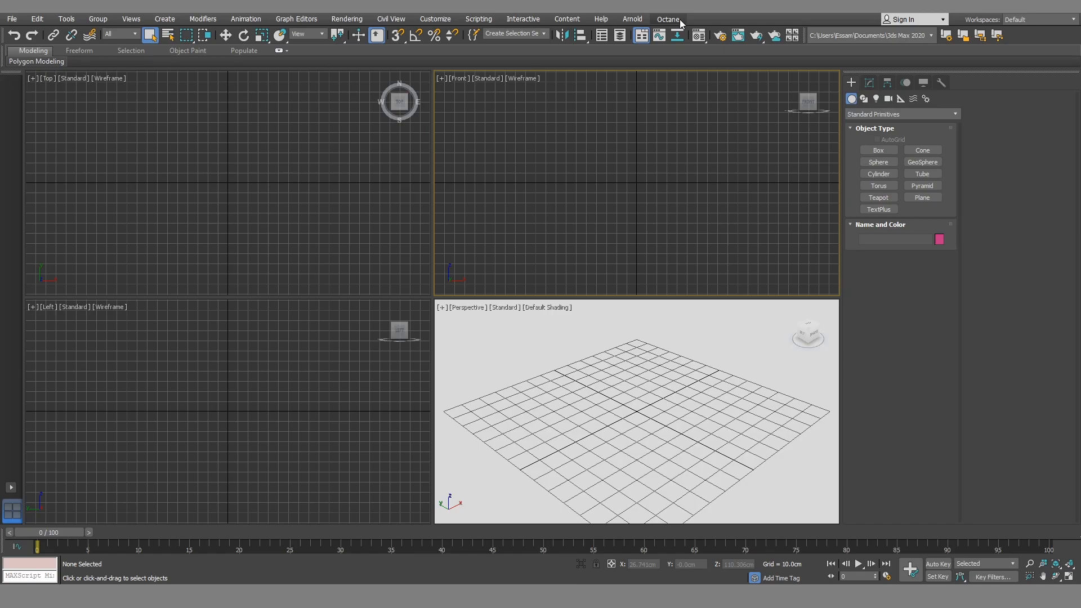
# - Set Octane as the active renderer with the Octane plug-in's own command
pyautogui.click(679, 19)
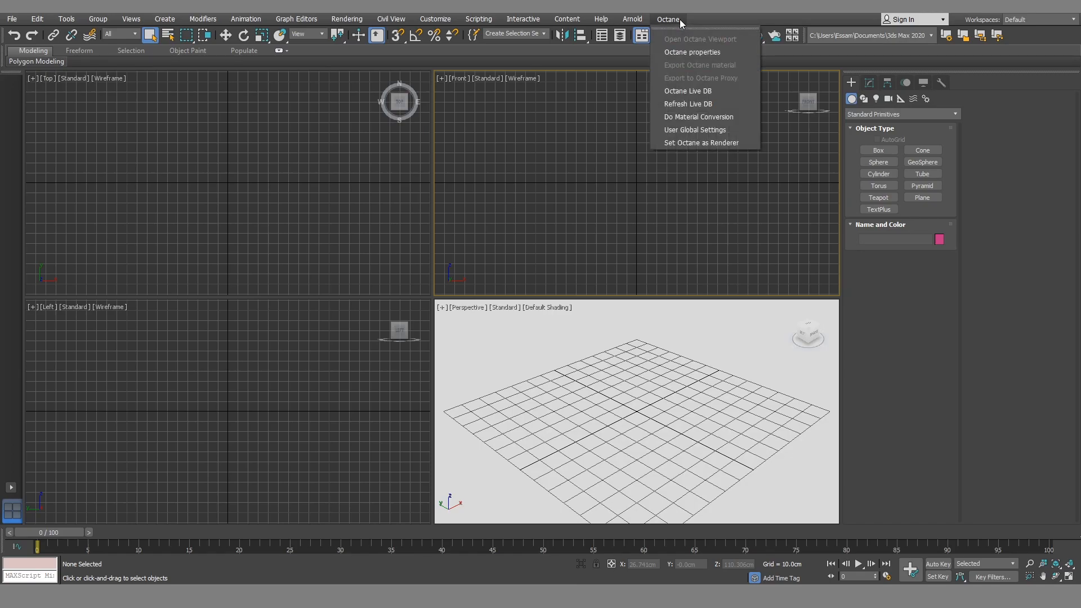
pyautogui.click(686, 143)
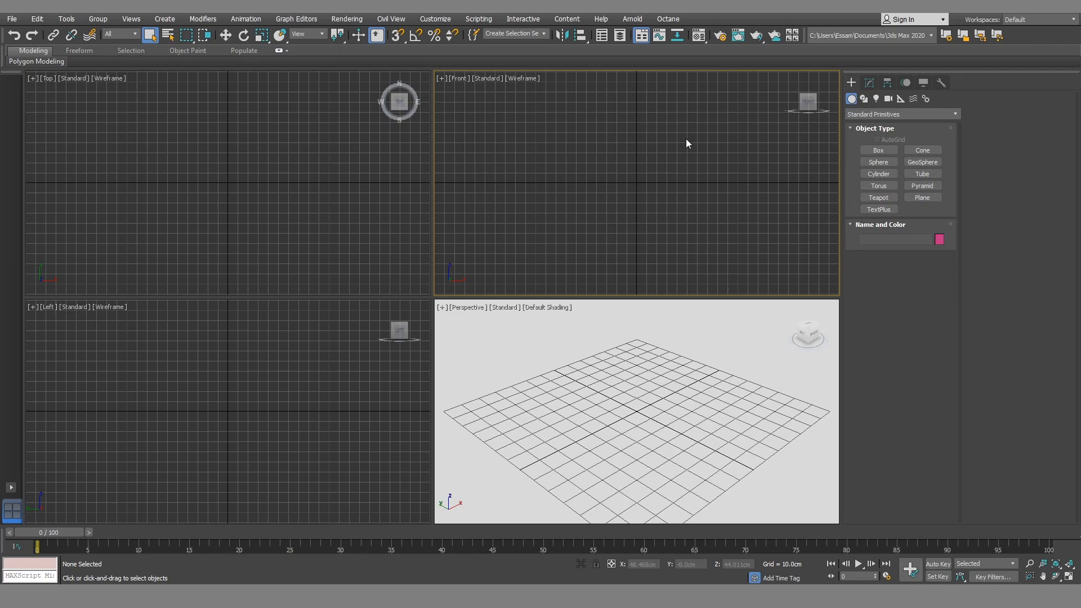
# - Open the Material Editor and convert its standard materials to Octane materials
pyautogui.click(668, 19)
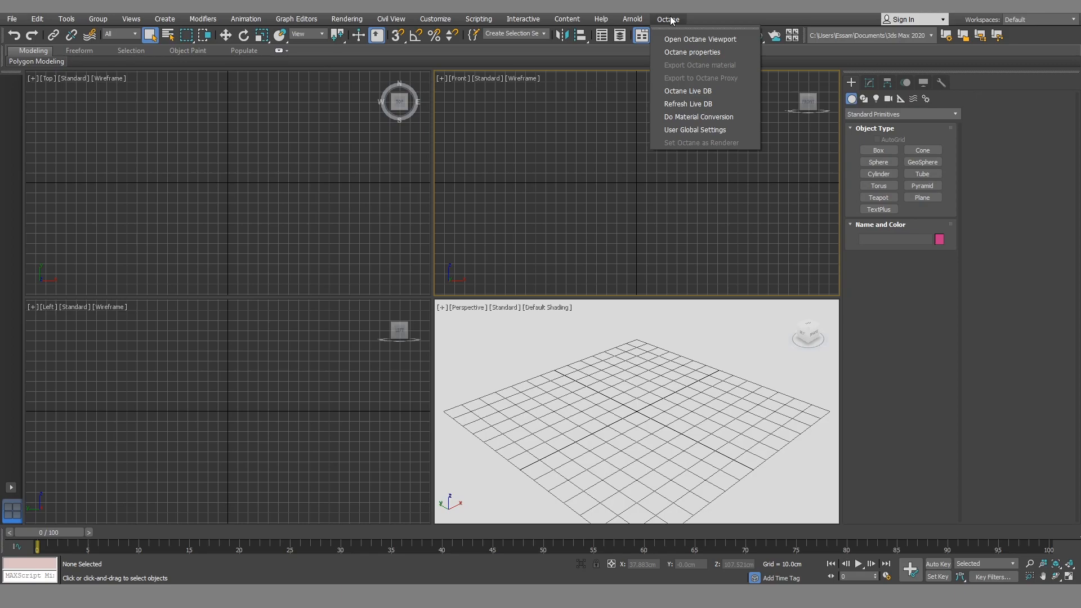
pyautogui.click(677, 116)
pyautogui.click(704, 330)
pyautogui.press('m')
pyautogui.moveTo(879, 50); pyautogui.dragTo(238, 42)
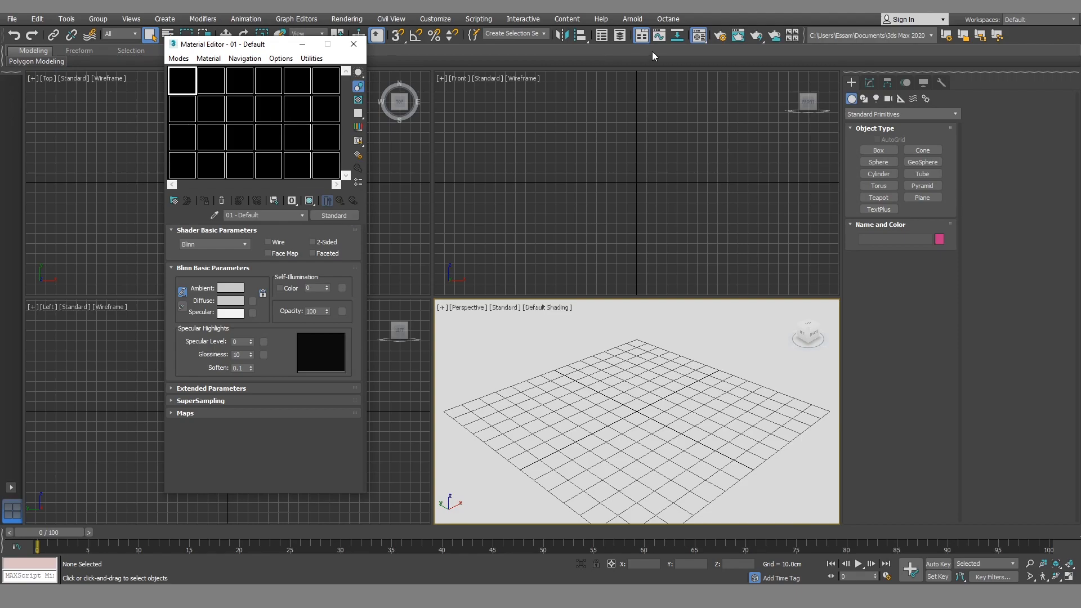
pyautogui.click(668, 20)
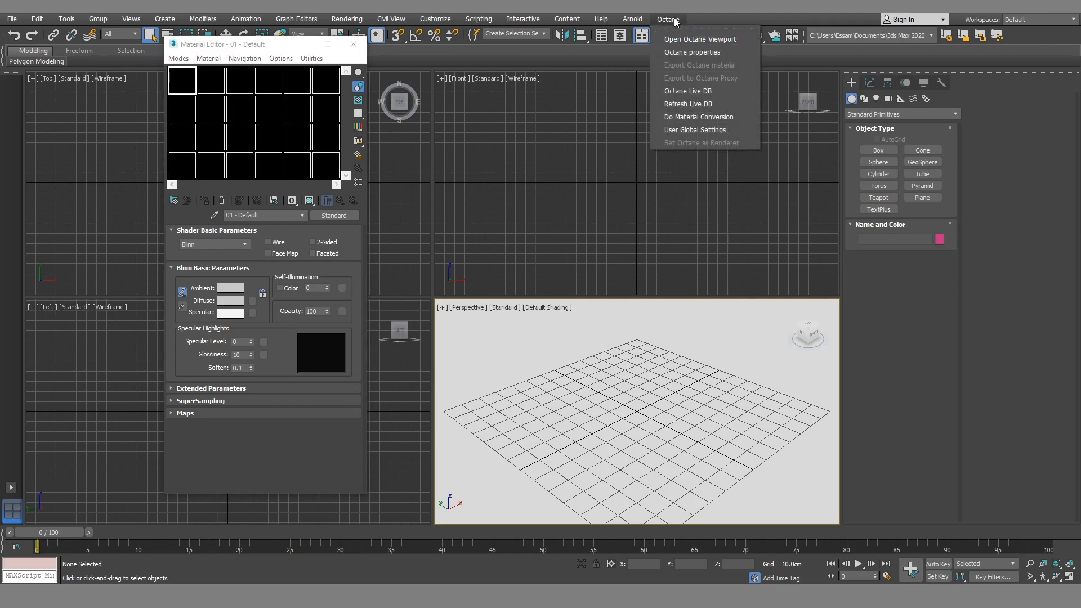
pyautogui.click(674, 116)
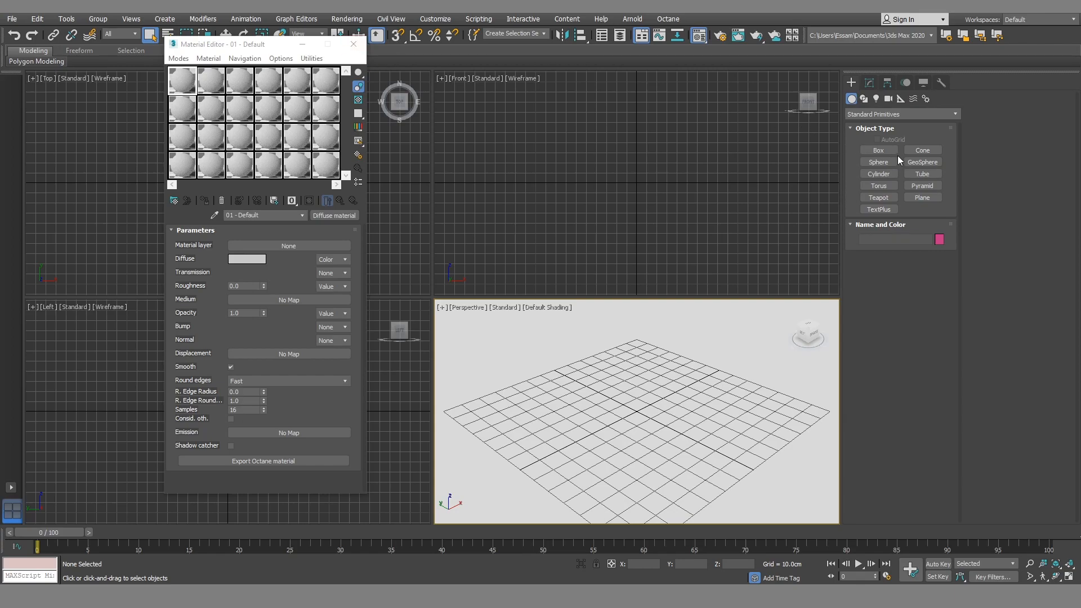
# - Create a square ground plane about 3186 cm wide centred on the grid origin and assign it the 01 - Default Octane material
pyautogui.click(911, 198)
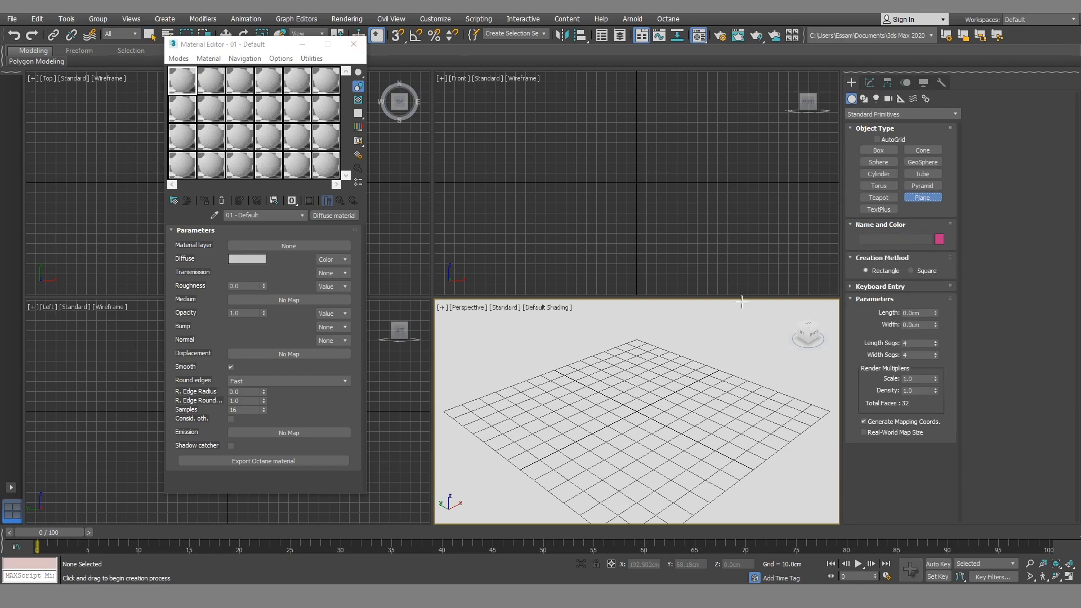
pyautogui.keyDown('ctrl'); pyautogui.moveTo(636, 412); pyautogui.dragTo(948, 65); pyautogui.keyUp('ctrl')
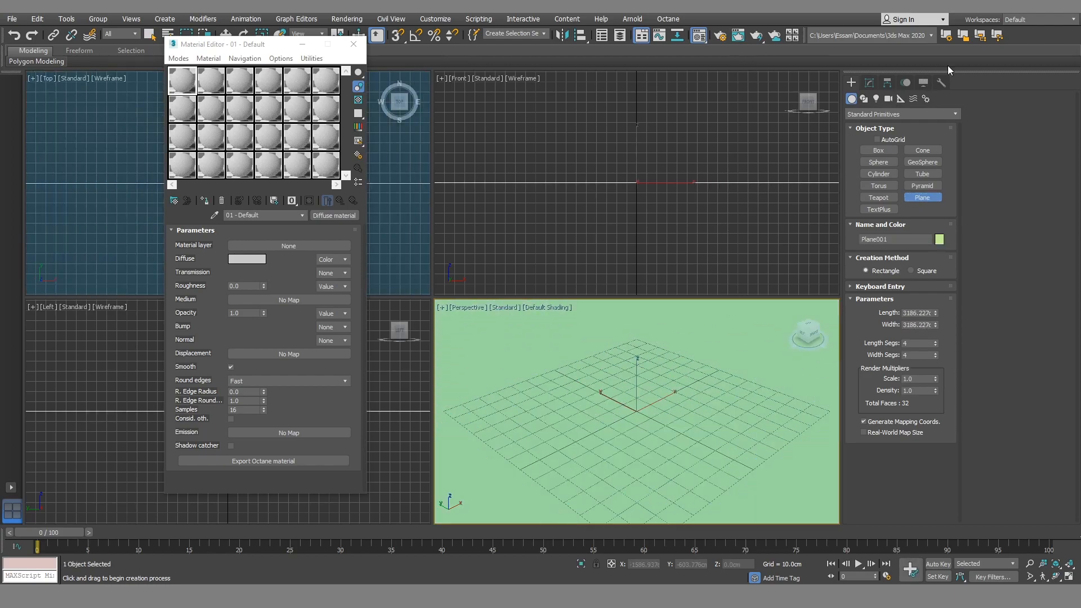
pyautogui.click(206, 201)
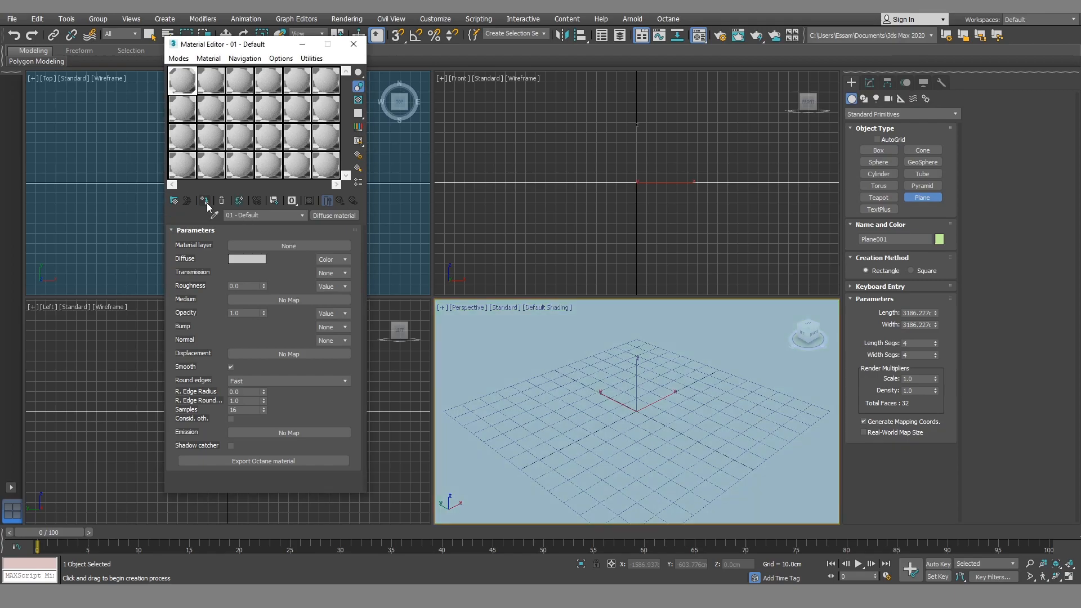
# - Create a teapot with a radius of about 42 cm at the grid origin and set its segments to 20
pyautogui.click(885, 196)
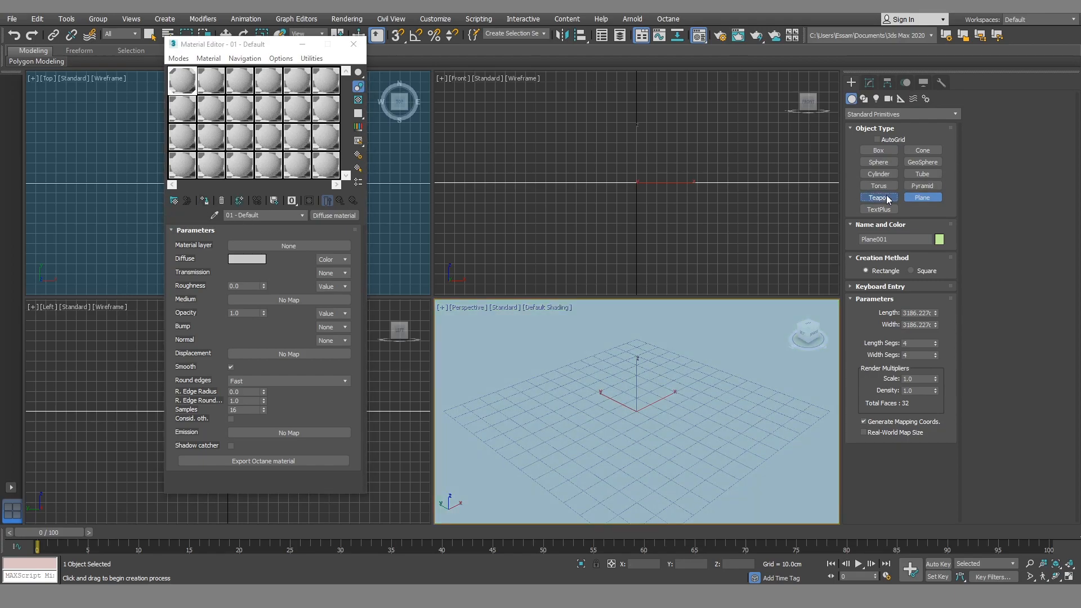
pyautogui.moveTo(637, 410); pyautogui.dragTo(643, 377)
pyautogui.rightClick(770, 380)
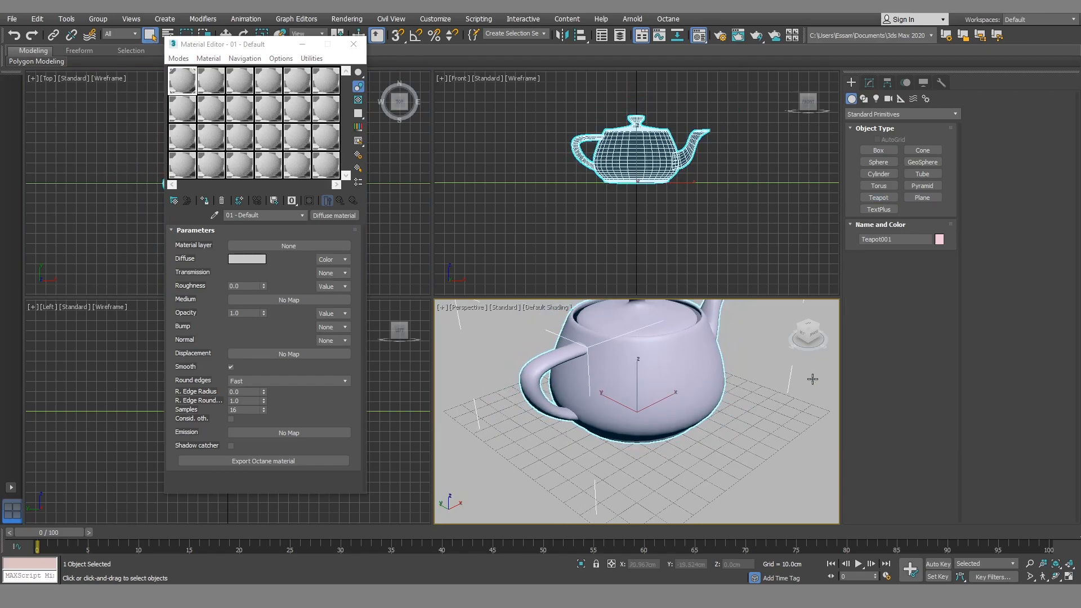
pyautogui.click(867, 82)
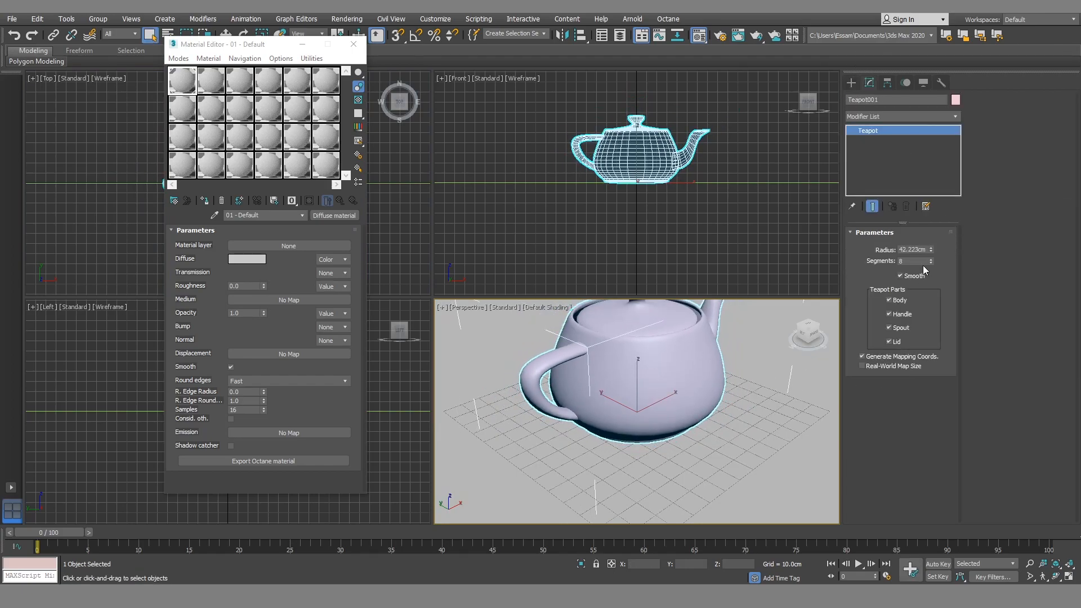
pyautogui.write('20')
pyautogui.press('Return')
# - Maximize the perspective view on the teapot and open the Octane viewport, placing its window beside the model
pyautogui.keyDown('alt'); pyautogui.moveTo(760, 338); pyautogui.dragTo(734, 386, button='middle'); pyautogui.keyUp('alt')
pyautogui.rightClick(725, 386)
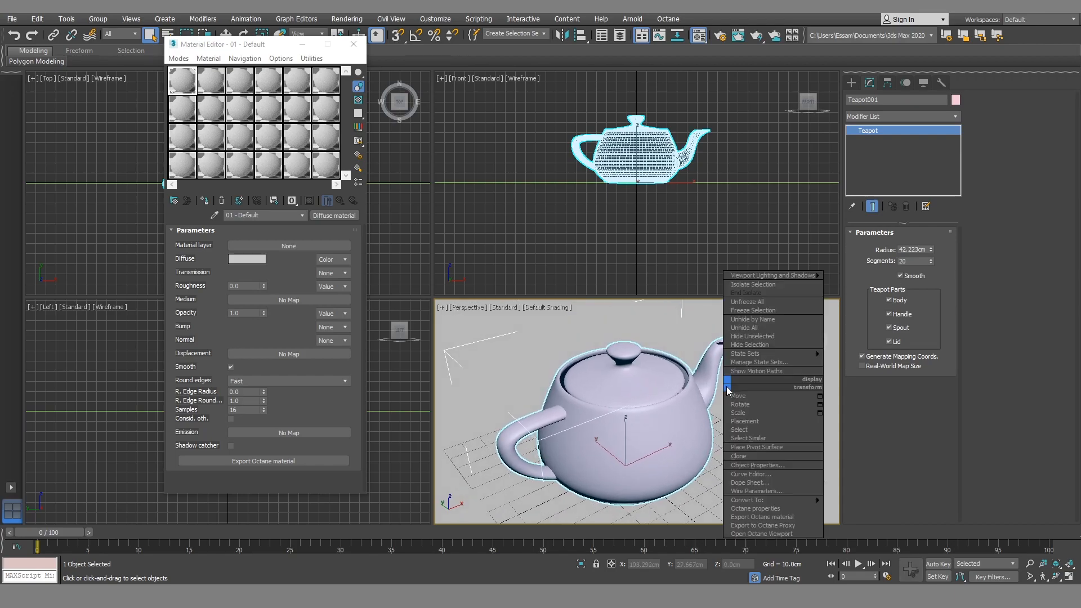
pyautogui.hotkey('alt', 'w')
pyautogui.moveTo(513, 338)
pyautogui.mouseDown(button='middle')
pyautogui.moveTo(566, 331)
pyautogui.moveTo(529, 325)
pyautogui.mouseUp(button='middle')
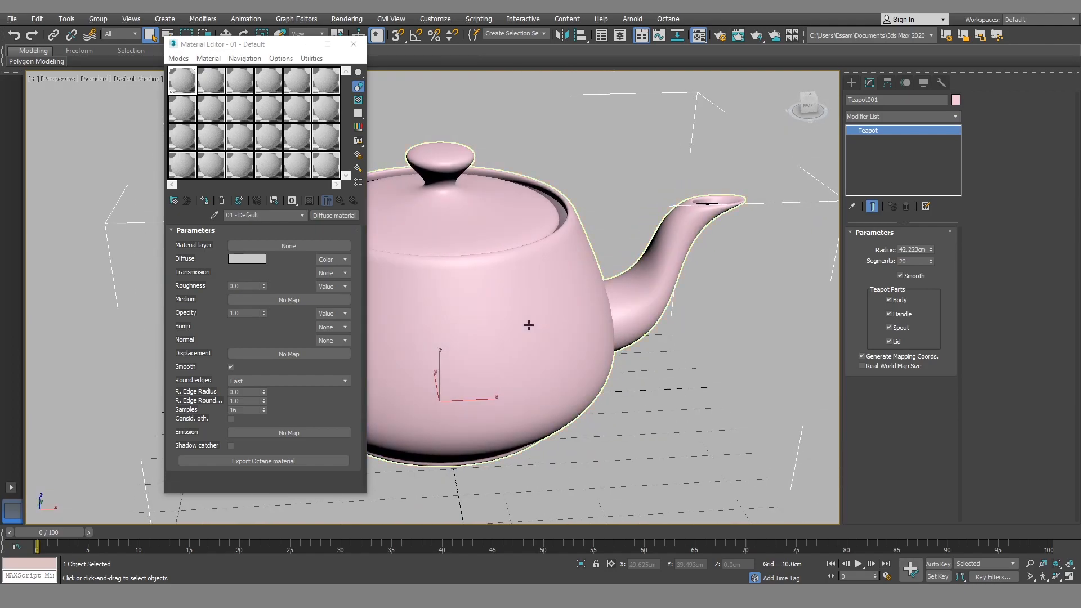
pyautogui.click(669, 20)
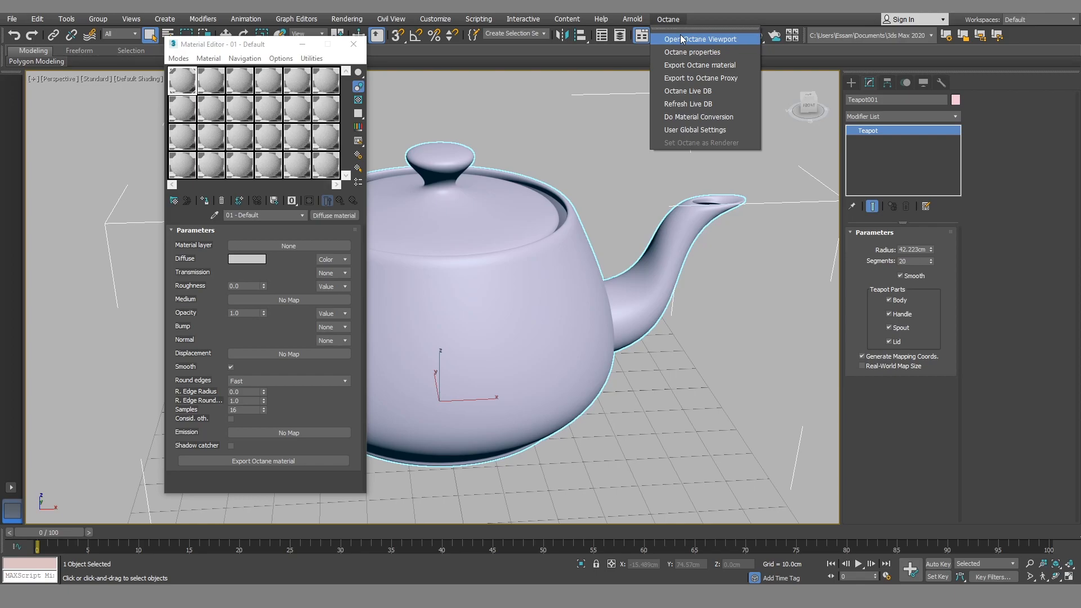
pyautogui.click(682, 39)
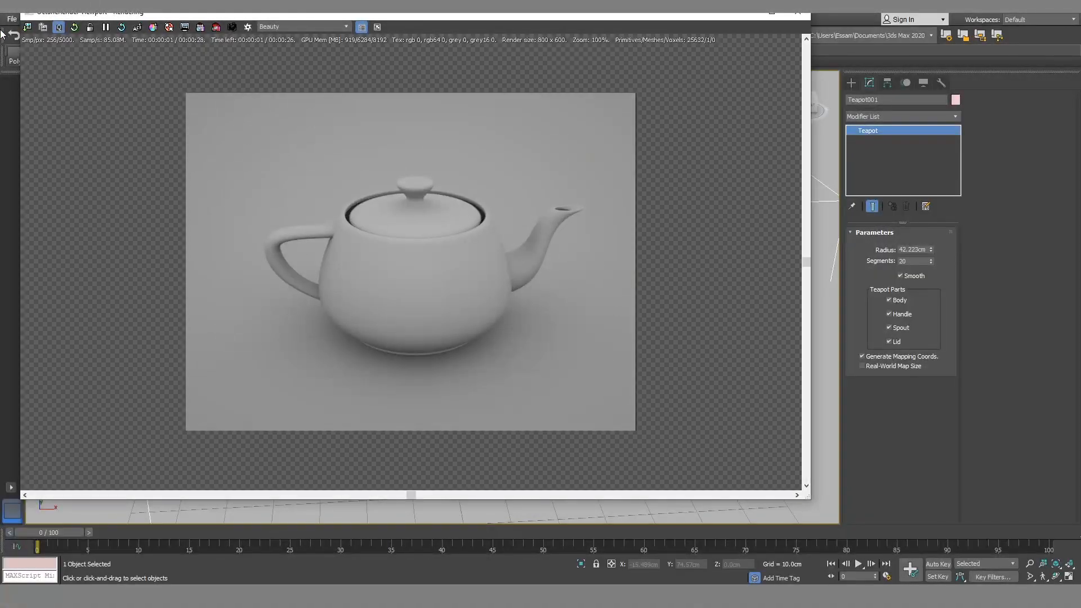
pyautogui.moveTo(21, 13); pyautogui.dragTo(331, 86)
pyautogui.moveTo(439, 94); pyautogui.dragTo(682, 87)
# - Minimize the Material Editor and examine the teapot's live Octane render from several angles and distances
pyautogui.scroll(2, 456, 234)
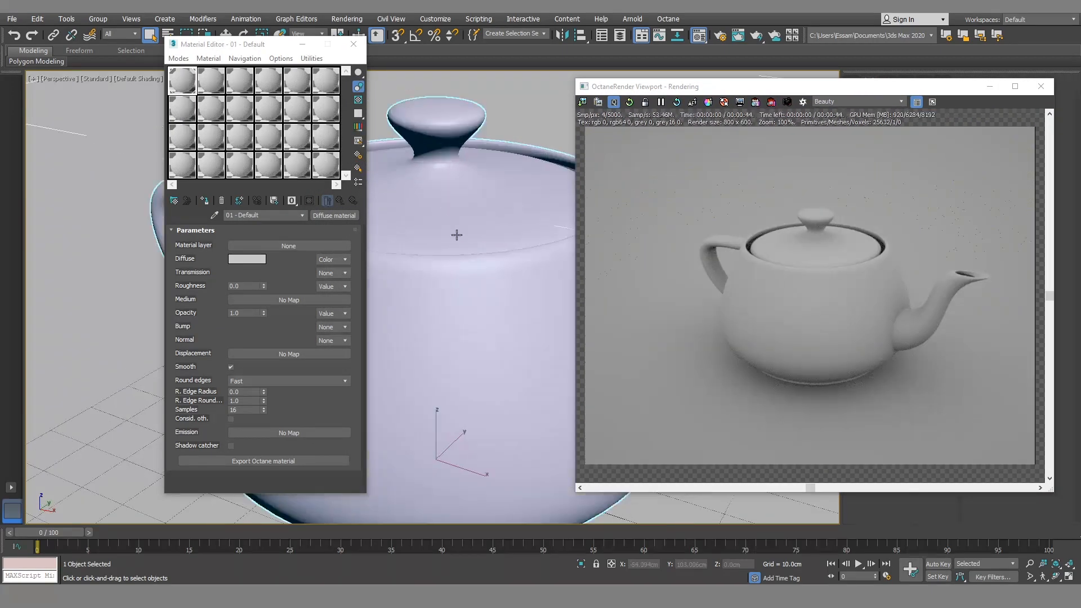
pyautogui.scroll(2, 451, 234)
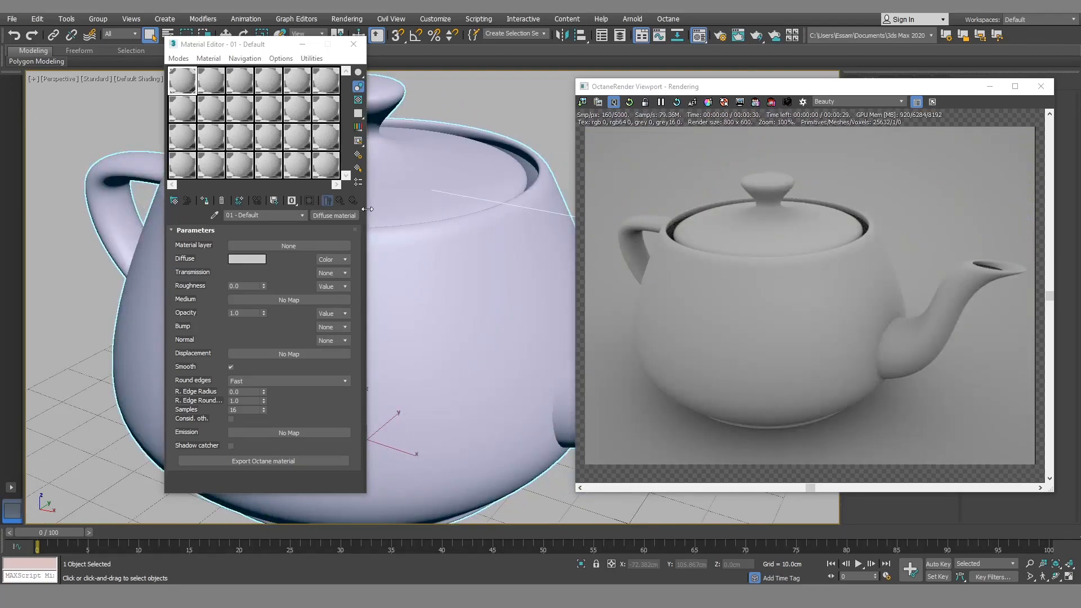
pyautogui.scroll(-3, 367, 209)
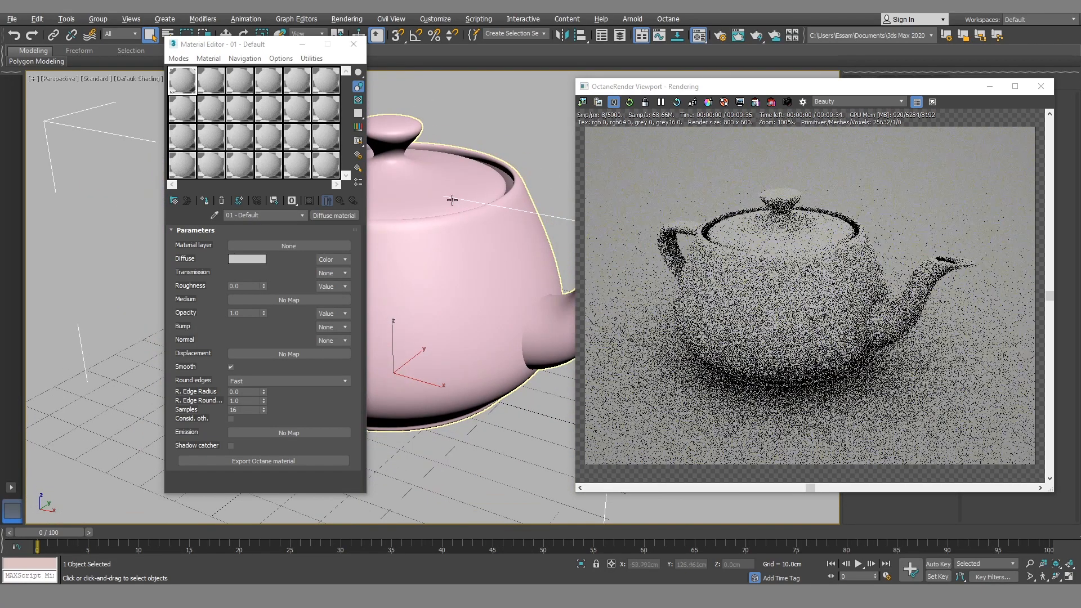
pyautogui.click(302, 44)
pyautogui.moveTo(328, 193)
pyautogui.keyDown('alt'); pyautogui.mouseDown(button='middle')
pyautogui.moveTo(394, 204)
pyautogui.moveTo(284, 246)
pyautogui.mouseUp(button='middle'); pyautogui.keyUp('alt')
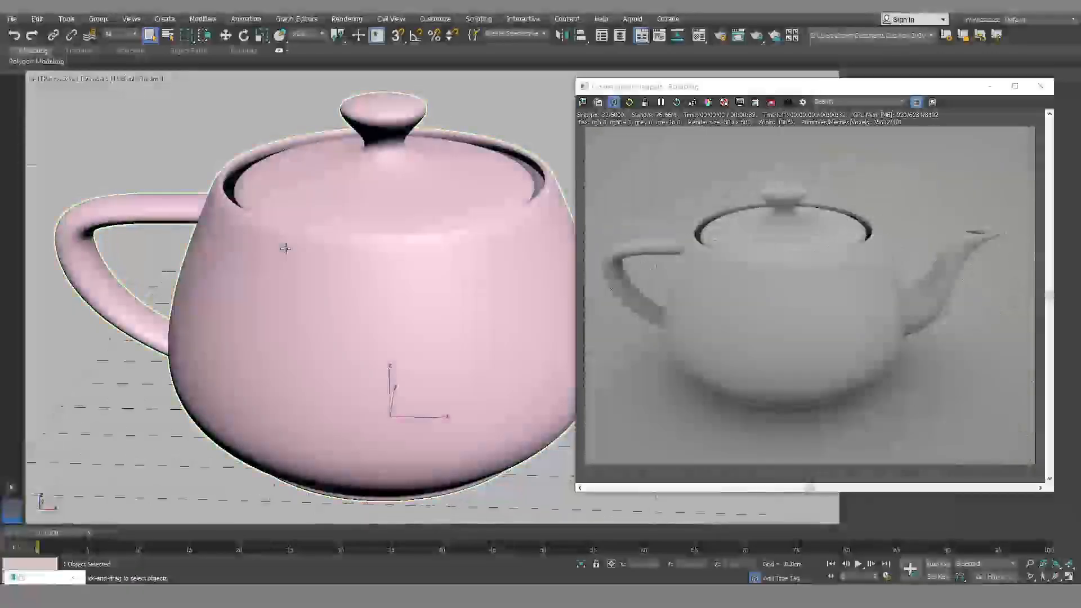
pyautogui.keyDown('alt'); pyautogui.moveTo(285, 247); pyautogui.dragTo(255, 253, button='middle'); pyautogui.keyUp('alt')
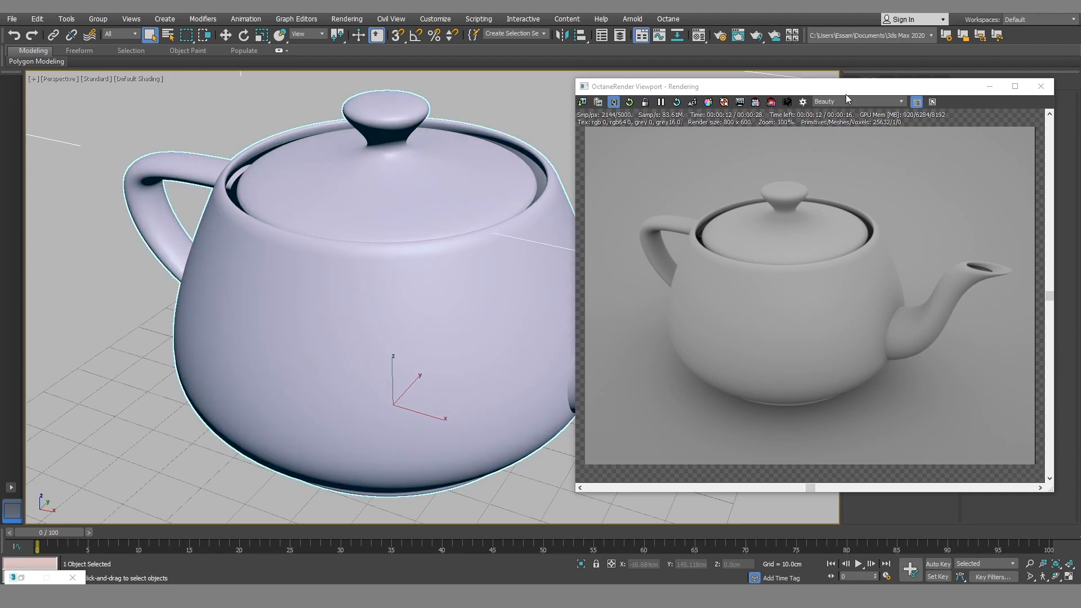
pyautogui.moveTo(846, 90); pyautogui.dragTo(861, 87)
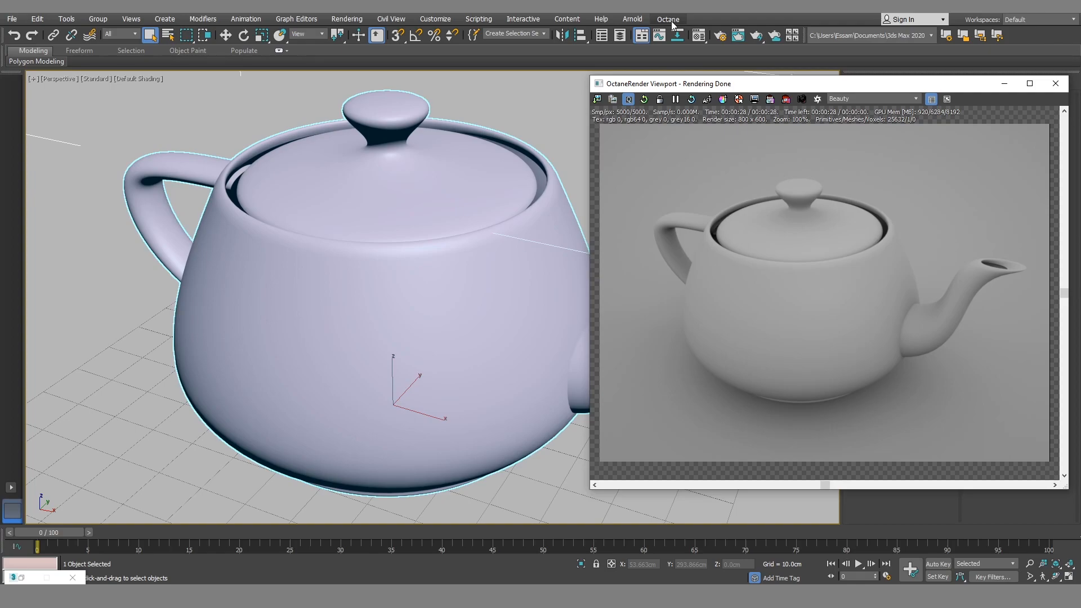
# - Assign an Octane Texture environment map as the scene's environment map in Environment and Effects
pyautogui.click(484, 148)
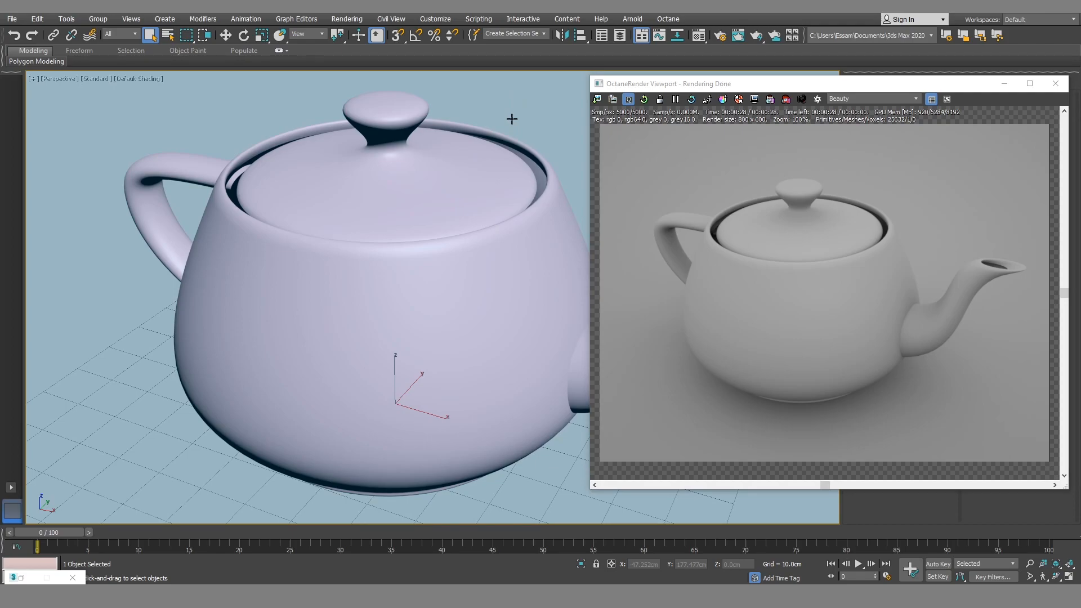
pyautogui.press('8')
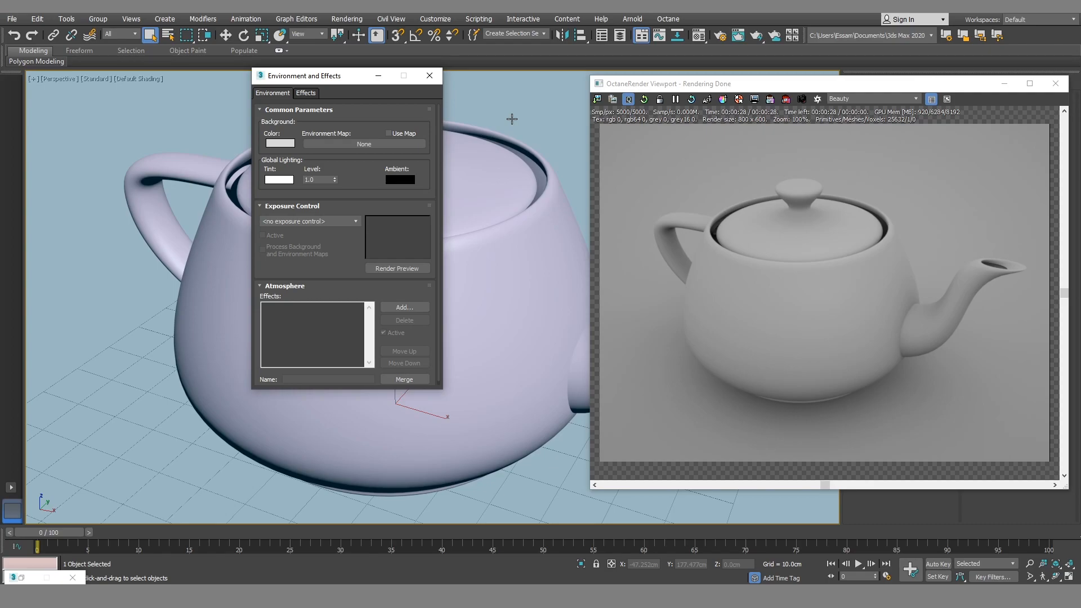
pyautogui.click(346, 143)
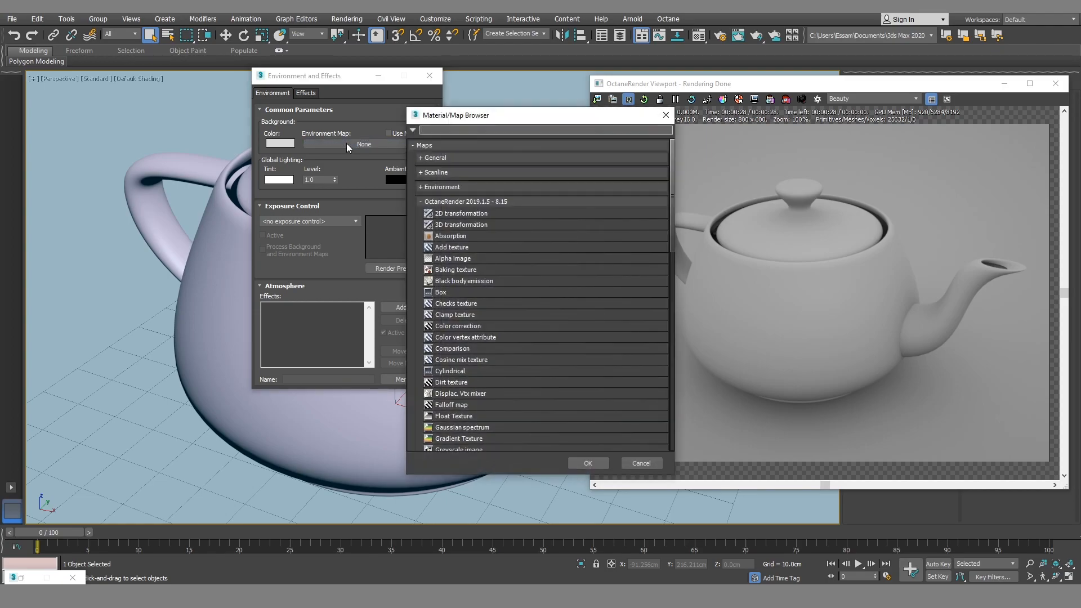
pyautogui.scroll(-1, 540, 231)
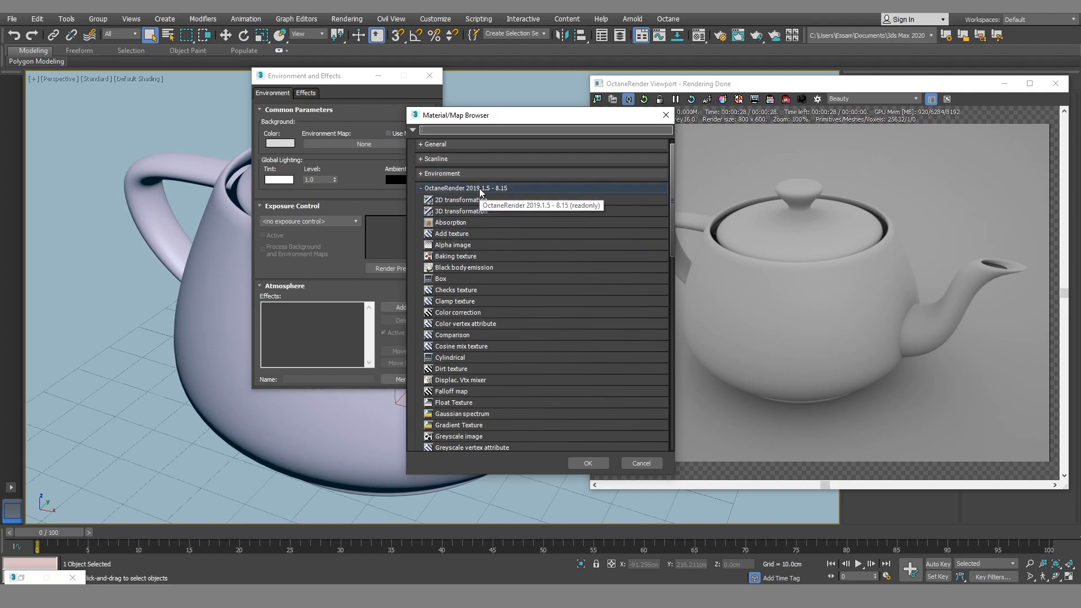
pyautogui.scroll(-6, 509, 255)
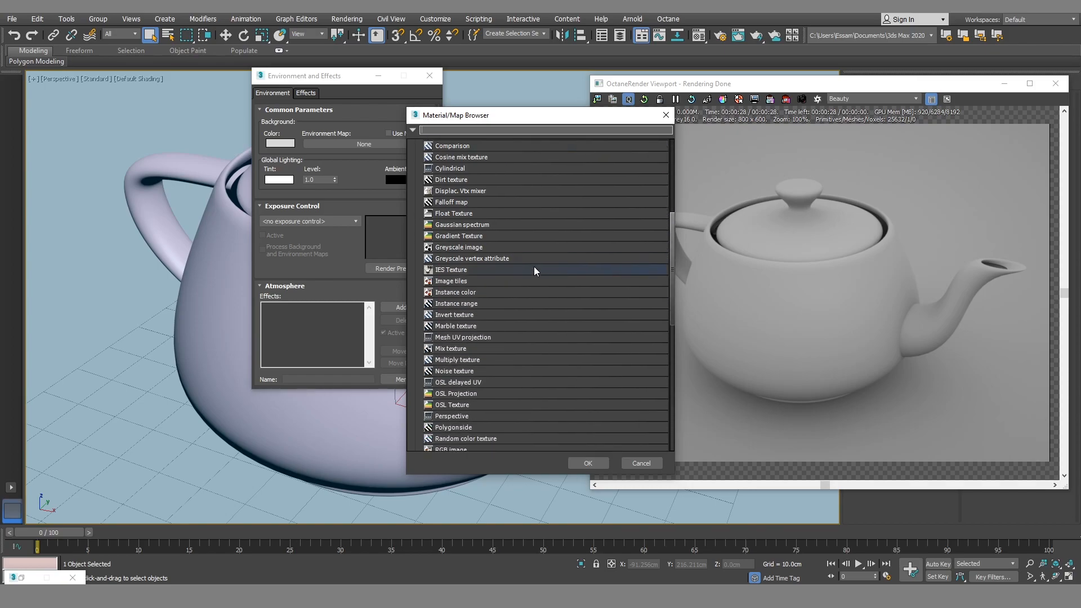
pyautogui.scroll(-7, 535, 258)
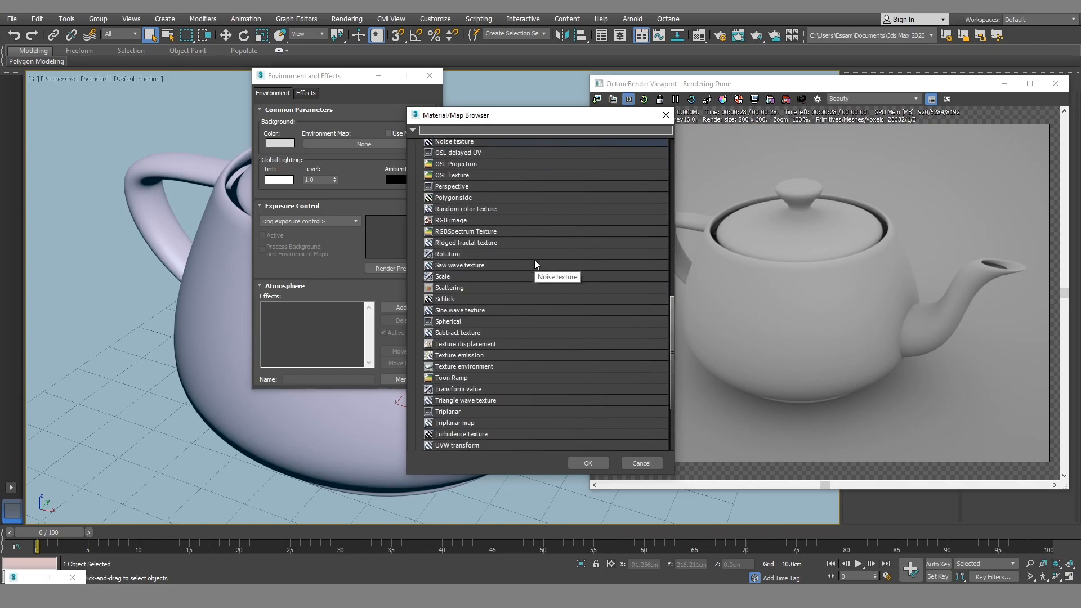
pyautogui.doubleClick(499, 367)
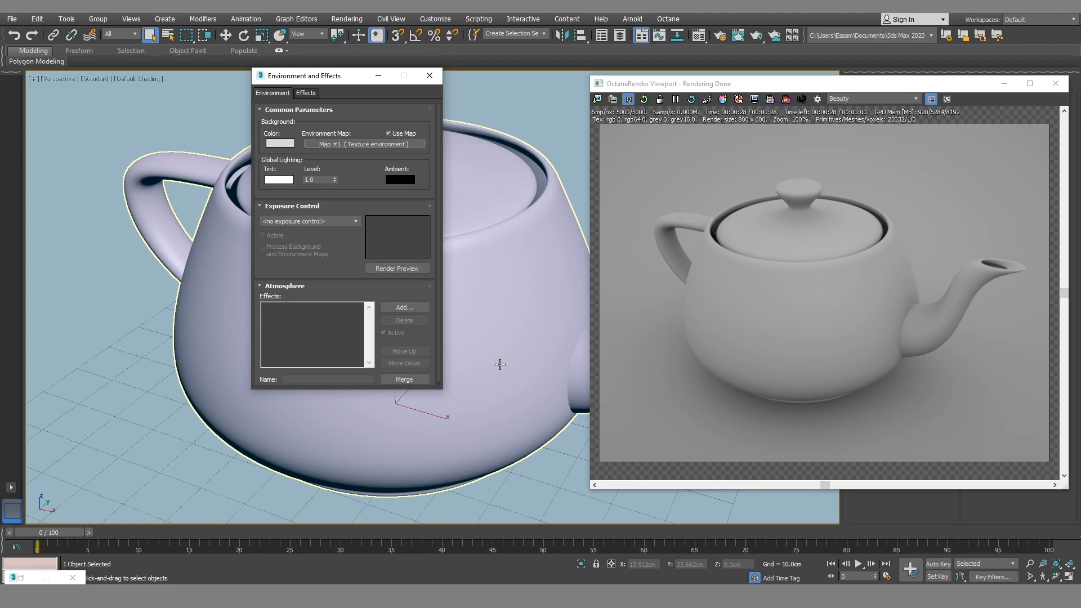
# - Open the Material Editor and place the scene's Texture environment map in the second sample slot as an instance
pyautogui.click(479, 232)
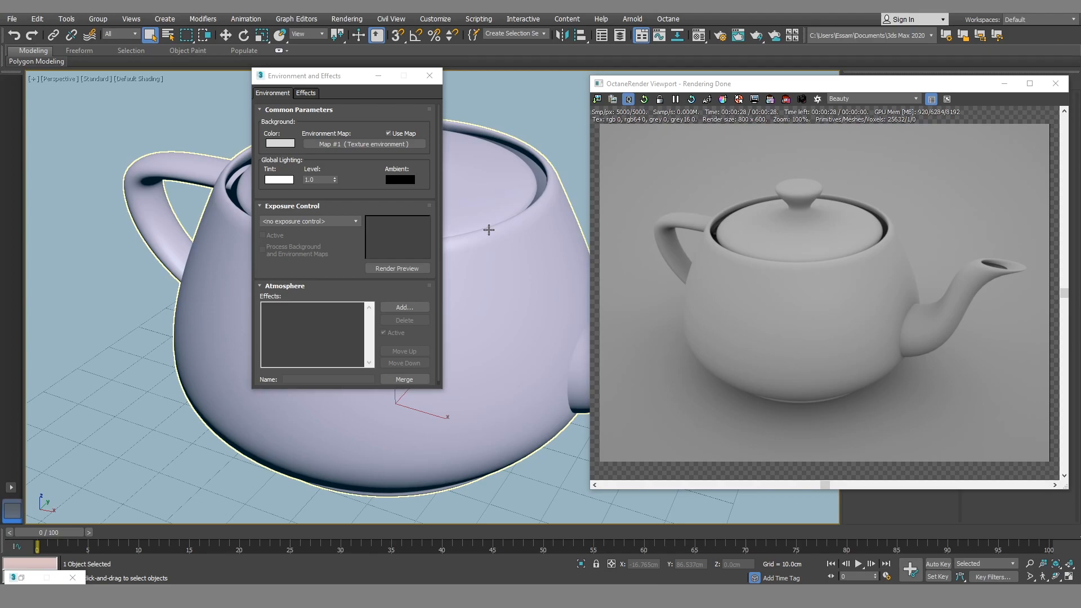
pyautogui.press('m')
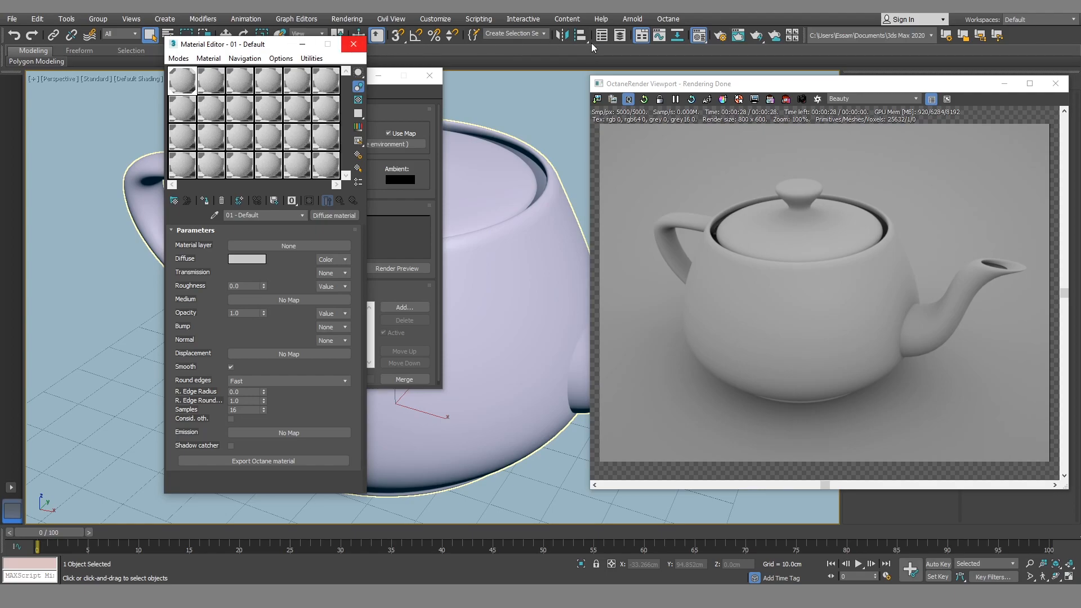
pyautogui.moveTo(220, 49); pyautogui.dragTo(513, 50)
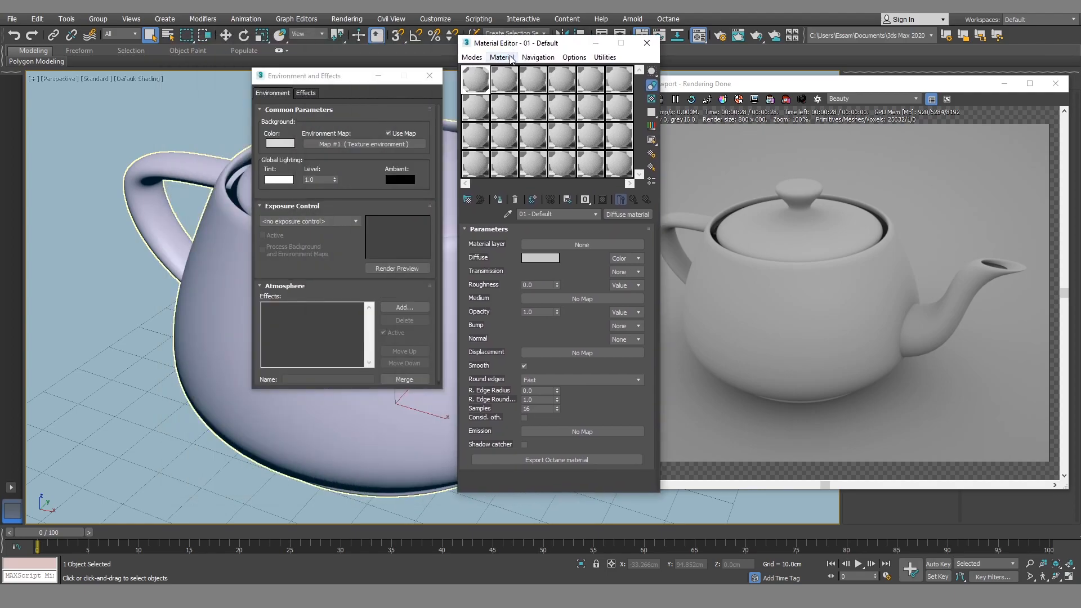
pyautogui.moveTo(335, 148); pyautogui.dragTo(507, 79)
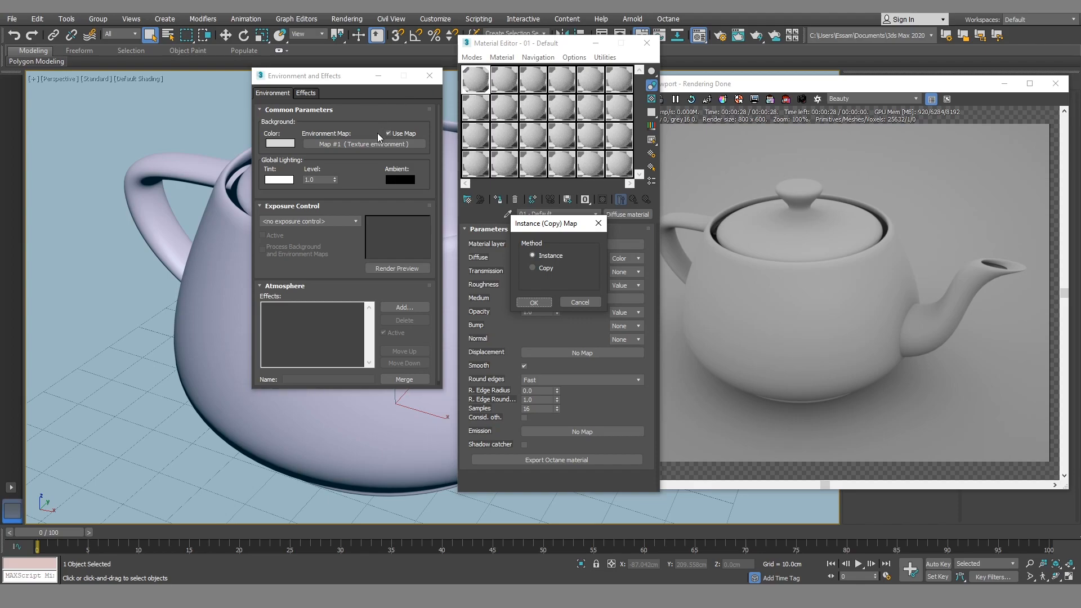
pyautogui.click(534, 303)
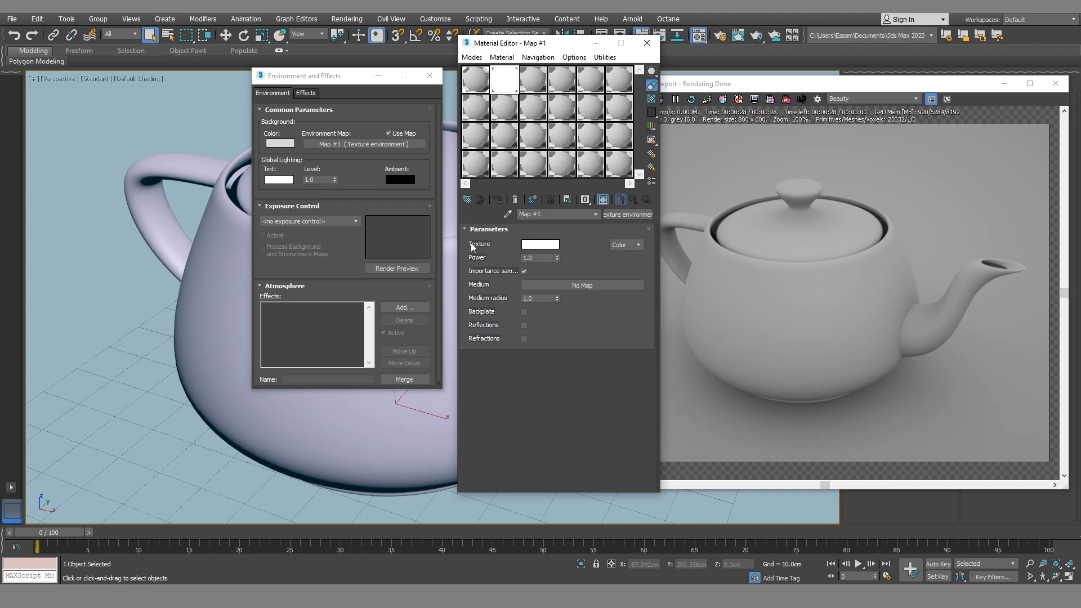
# - Switch the environment map's Texture input to the Texture type and assign an RGB image map to it
pyautogui.click(629, 245)
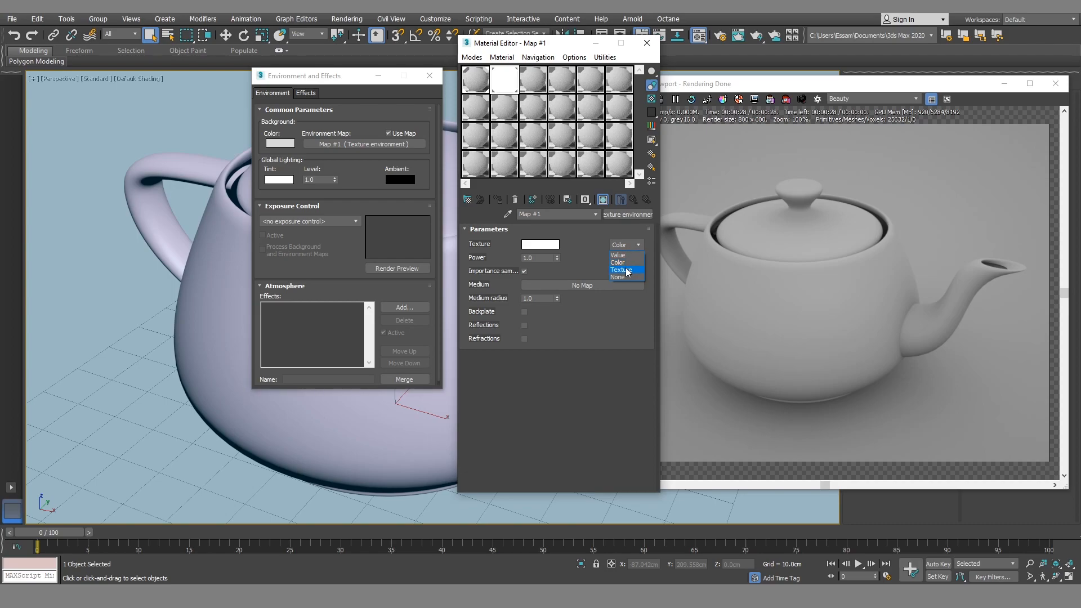
pyautogui.click(621, 270)
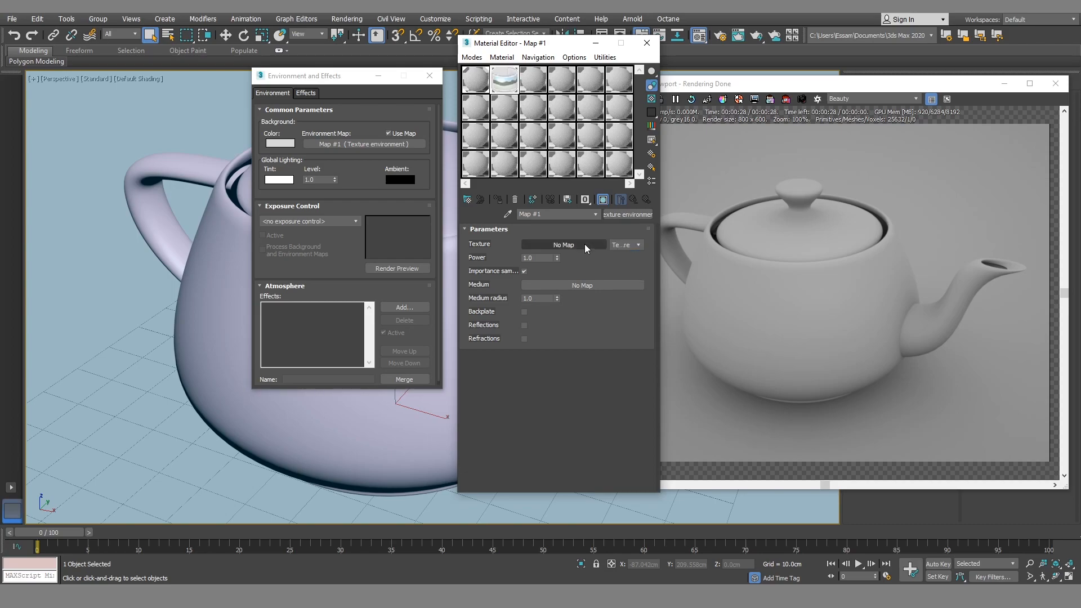
pyautogui.click(584, 245)
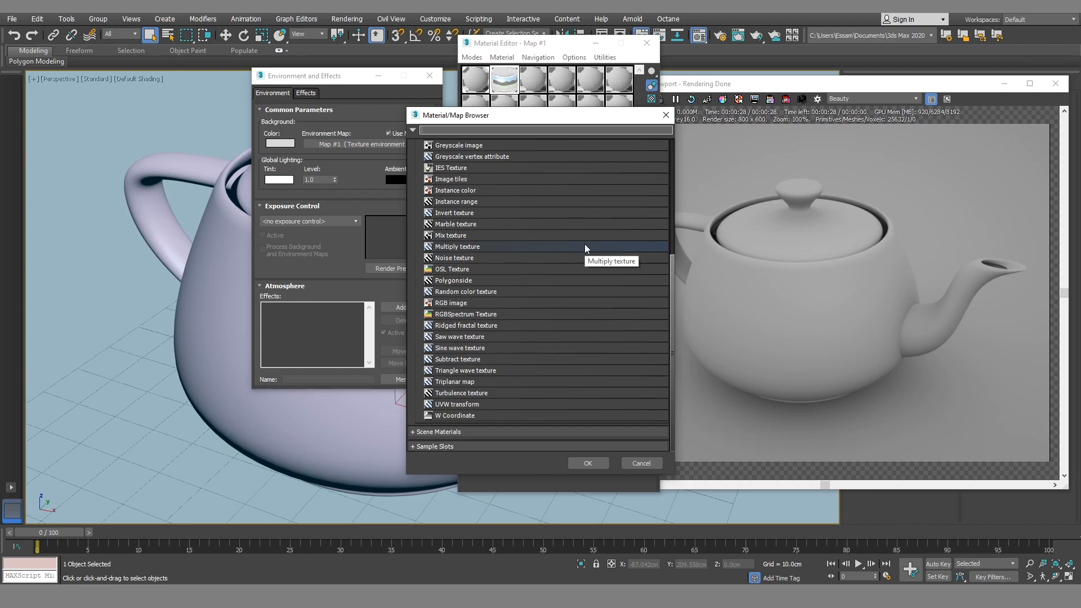
pyautogui.doubleClick(497, 302)
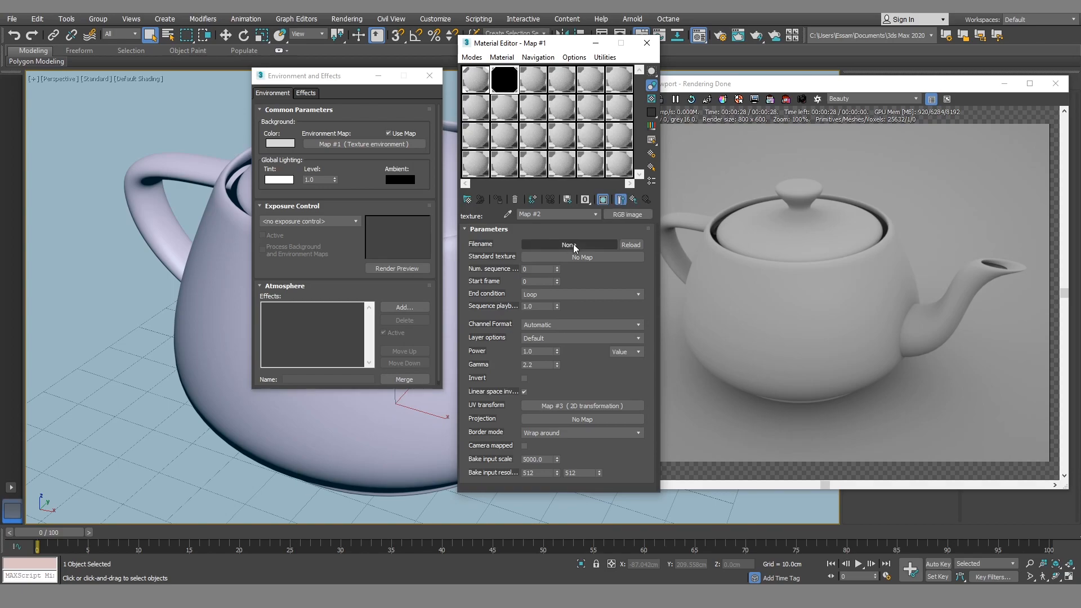
# - Load Apartment_Spherical_HiRes.hdr from the Aromas HDRIs folder as the RGB image's file
pyautogui.click(572, 245)
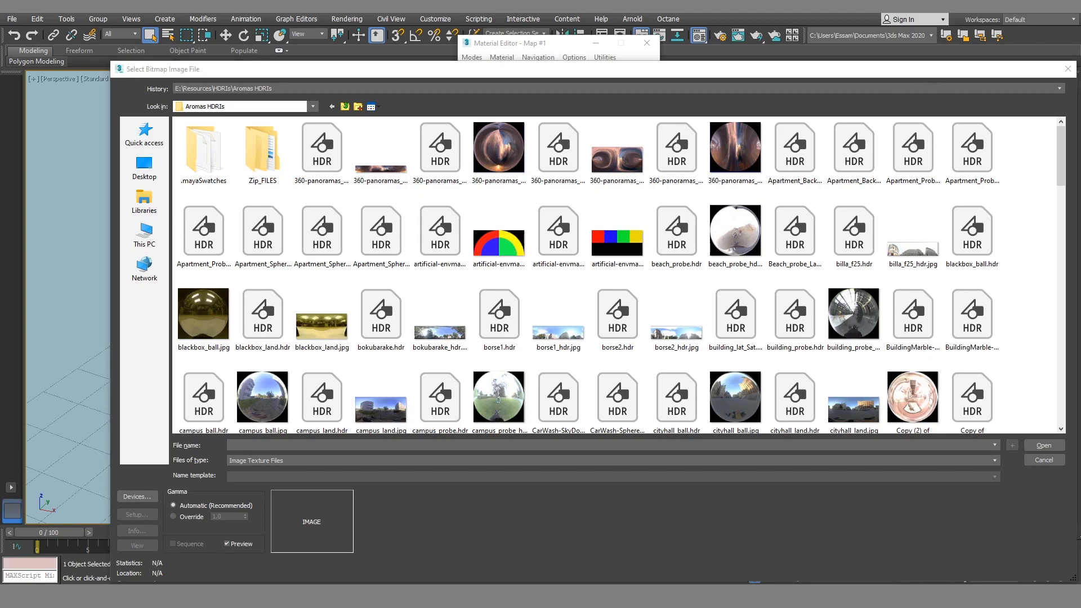
pyautogui.click(363, 229)
pyautogui.click(337, 235)
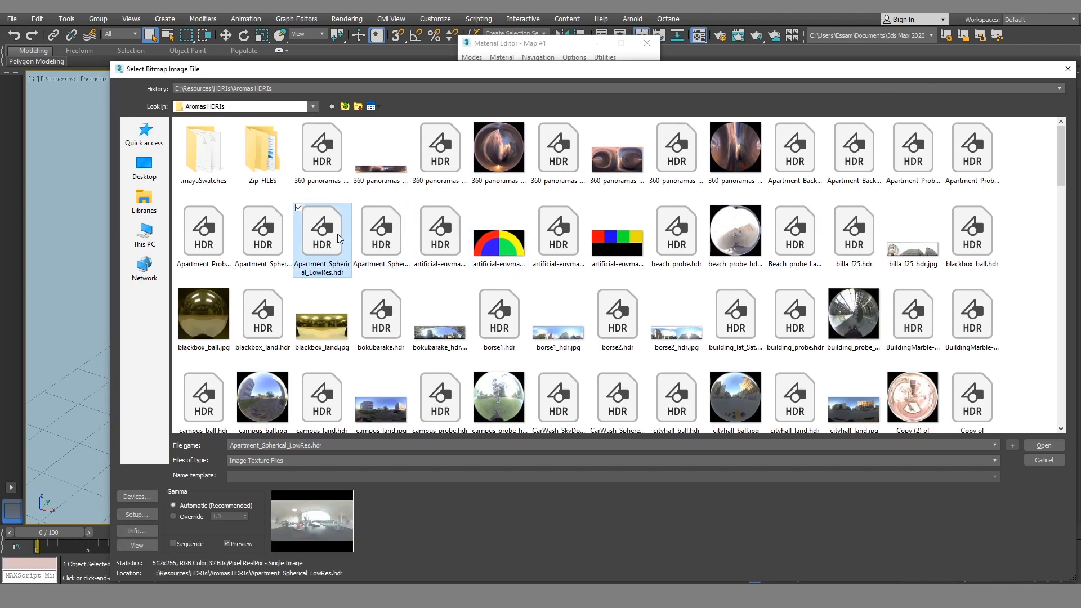
pyautogui.doubleClick(277, 248)
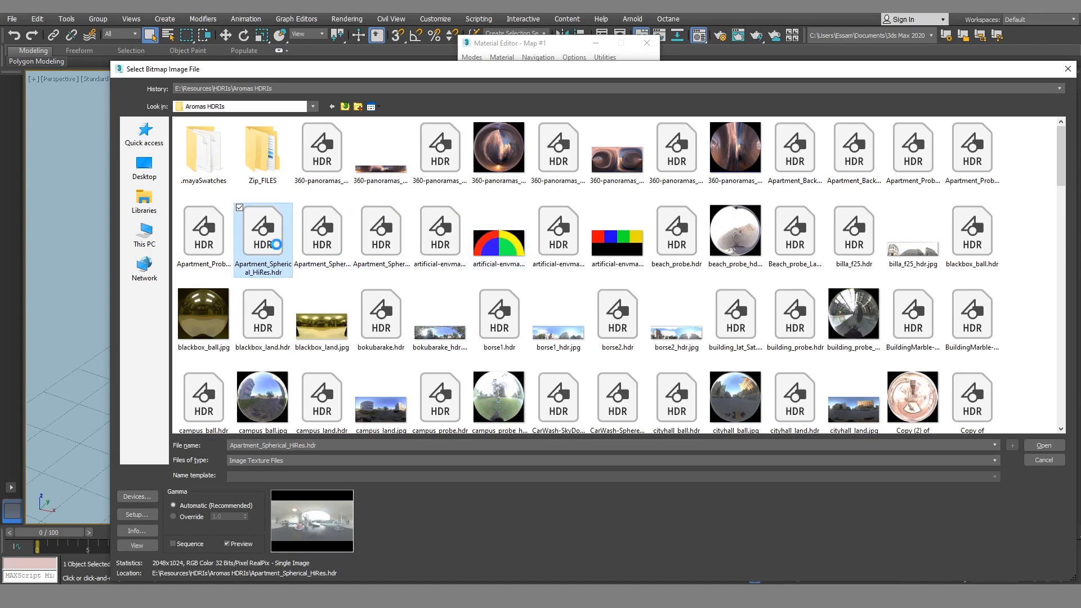
pyautogui.click(277, 307)
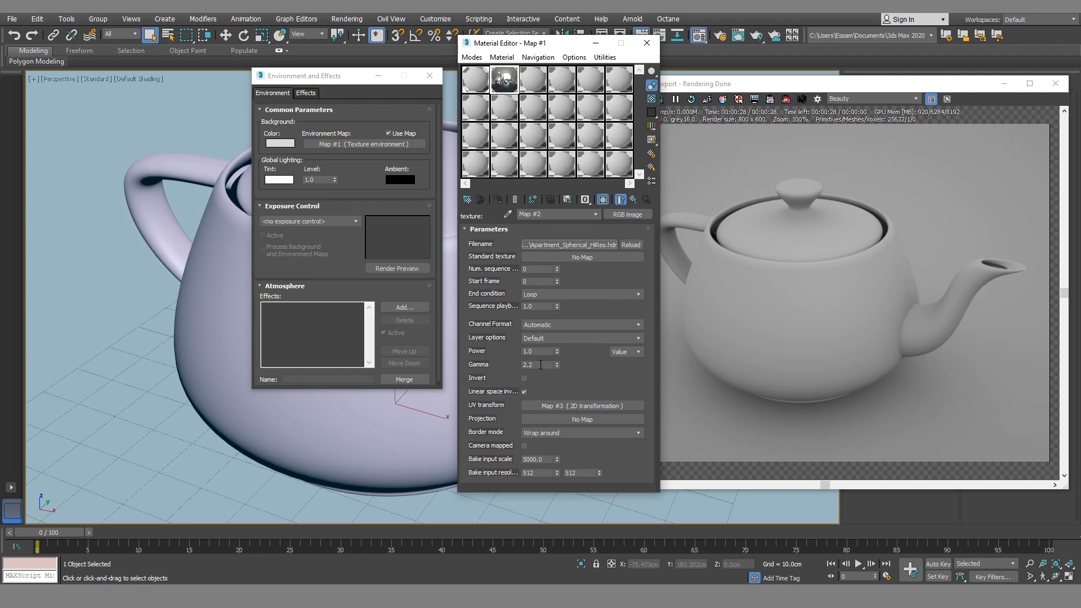
# - Set the RGB image's gamma to 1.0 and refresh the Octane viewport render
pyautogui.click(540, 364)
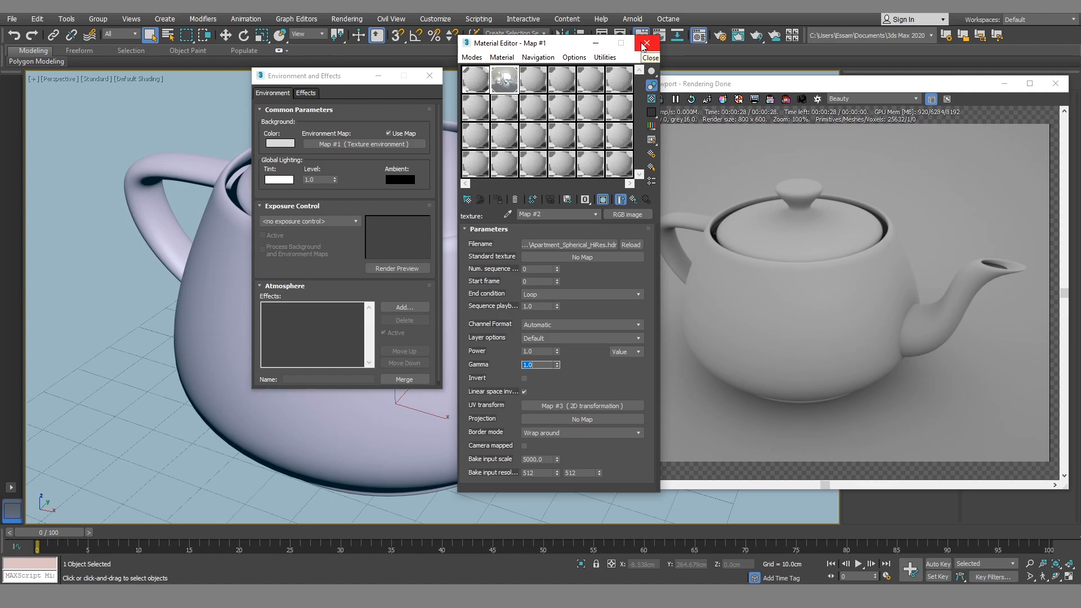
pyautogui.click(696, 88)
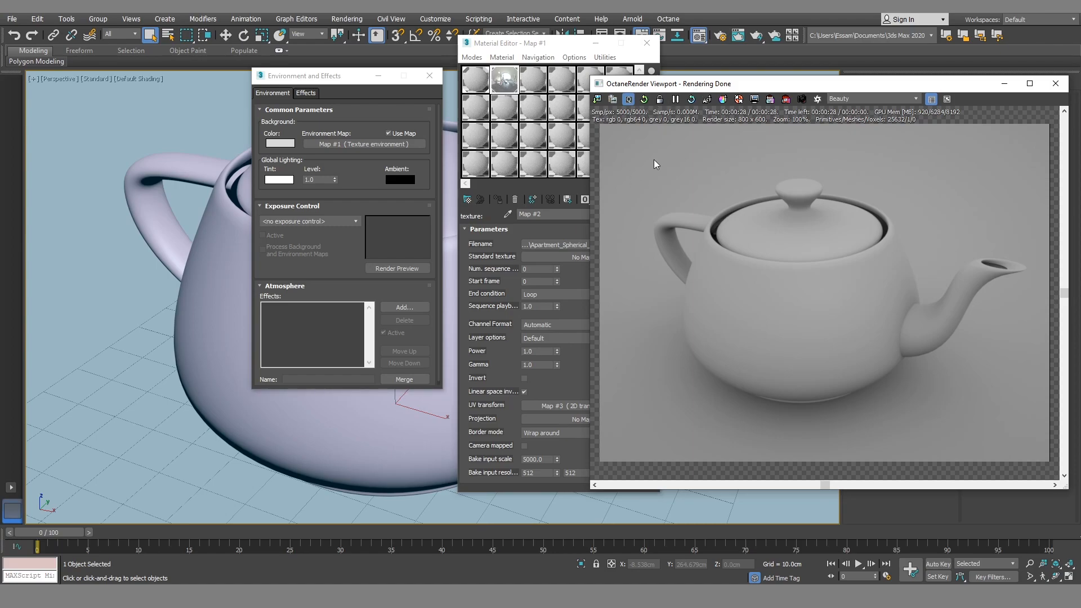
pyautogui.click(646, 100)
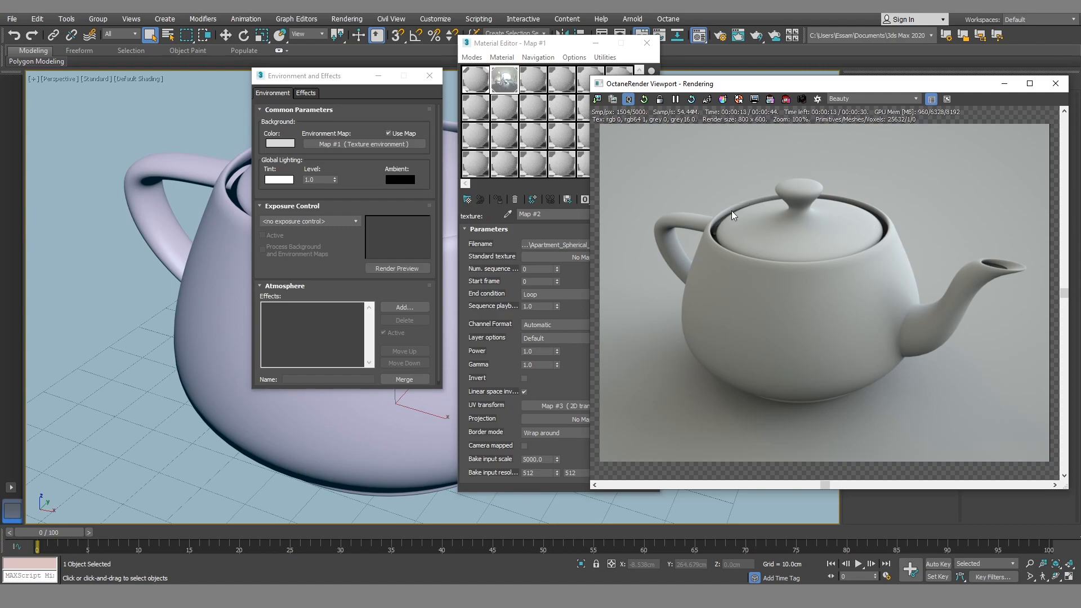
# - Open the 2D transformation map assigned to the RGB image's UV transform
pyautogui.click(461, 332)
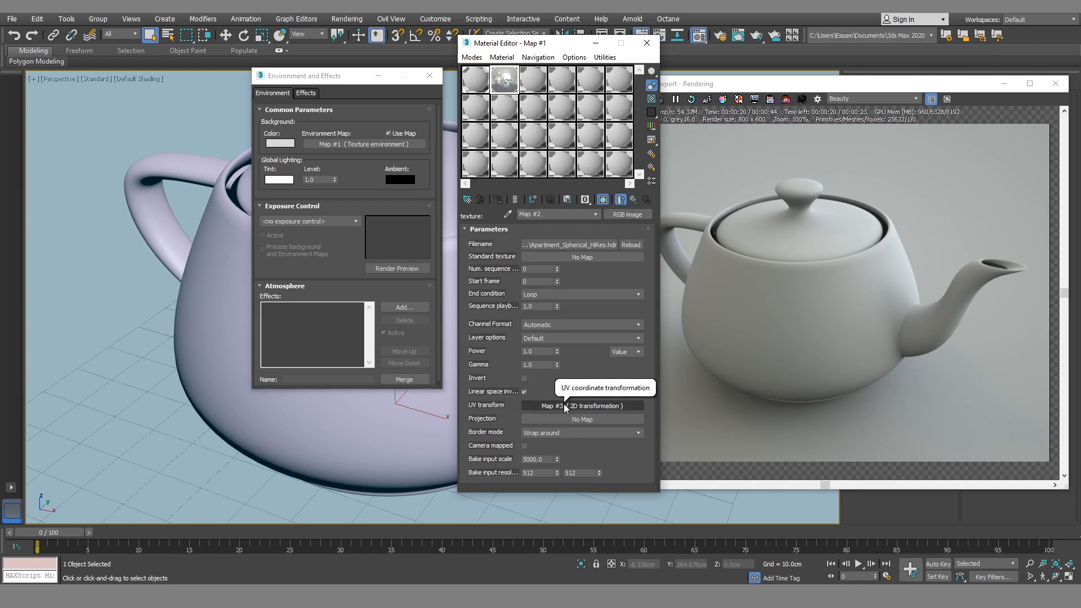
pyautogui.doubleClick(535, 353)
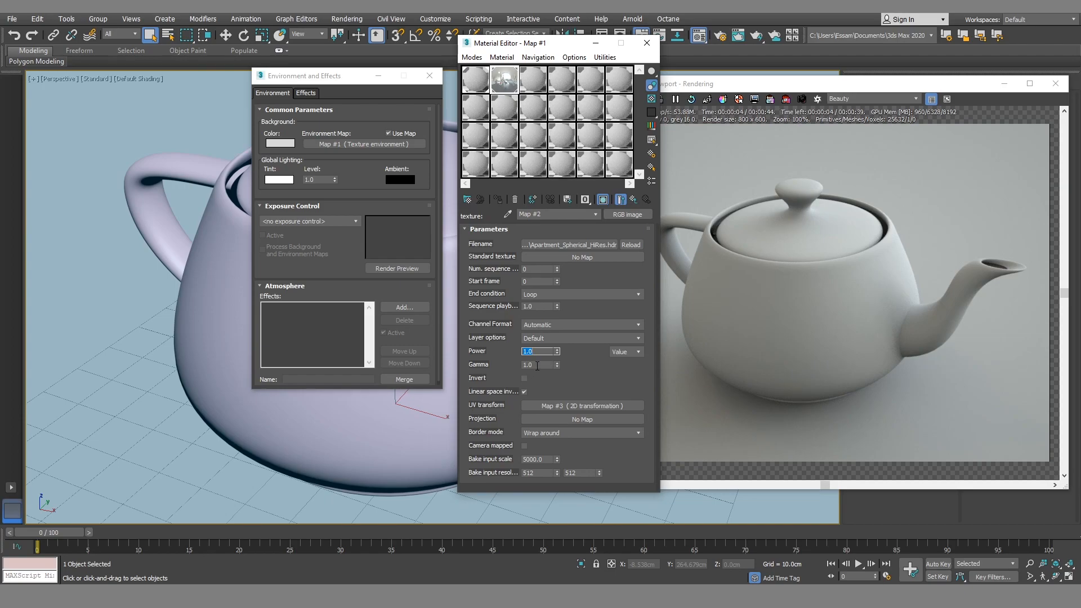
pyautogui.click(547, 406)
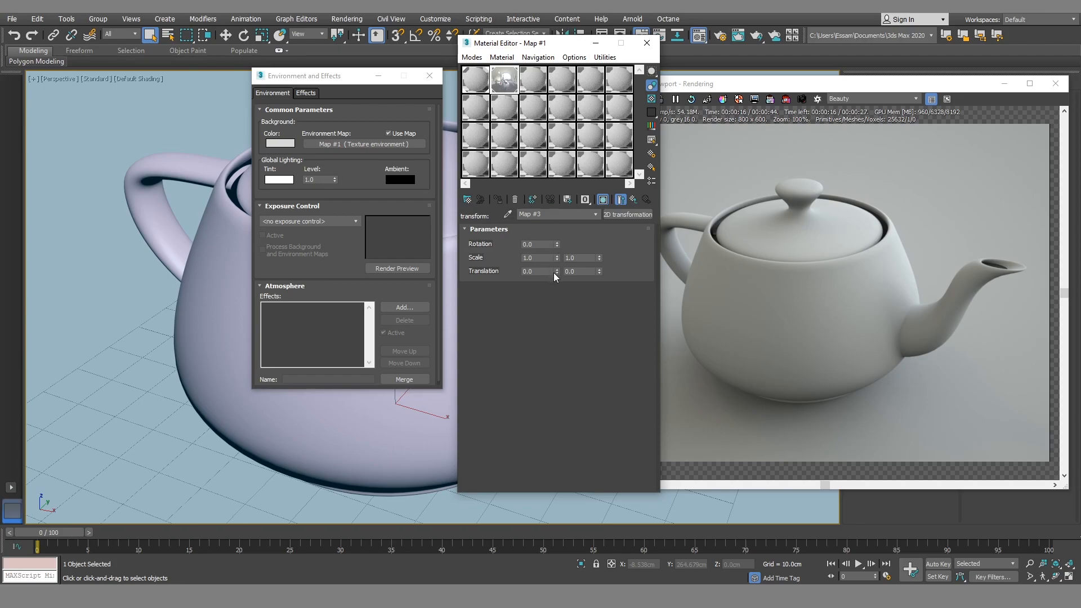
# - Try 5 and 2 as the first scale value of the 2D transformation, then restore it to 1
pyautogui.doubleClick(546, 244)
pyautogui.doubleClick(543, 259)
pyautogui.doubleClick(583, 259)
pyautogui.doubleClick(546, 258)
pyautogui.write('5')
pyautogui.press('Return')
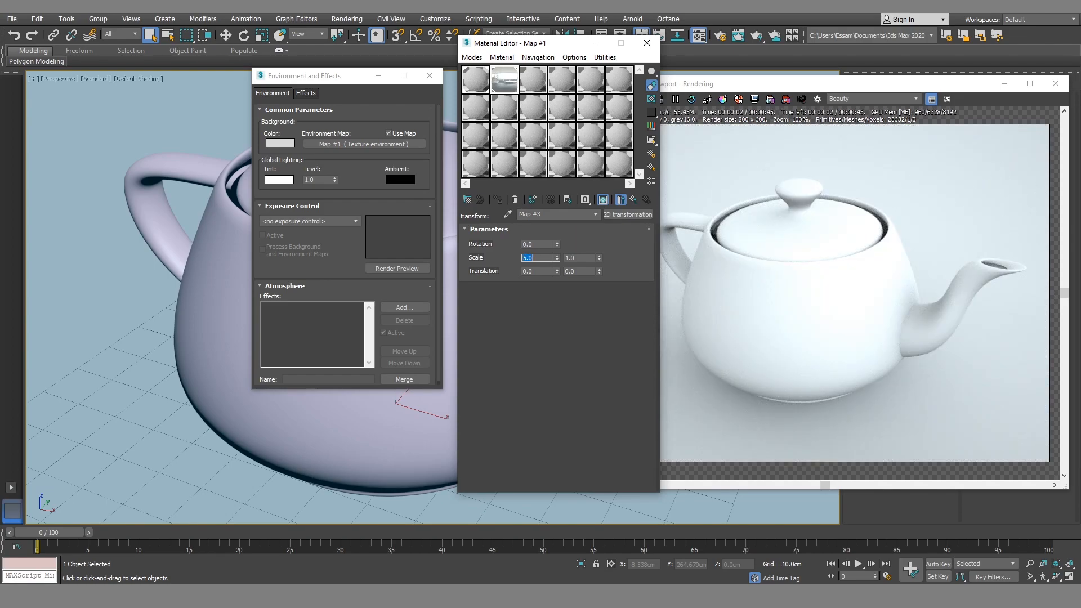
pyautogui.write('0.5')
pyautogui.press('Return')
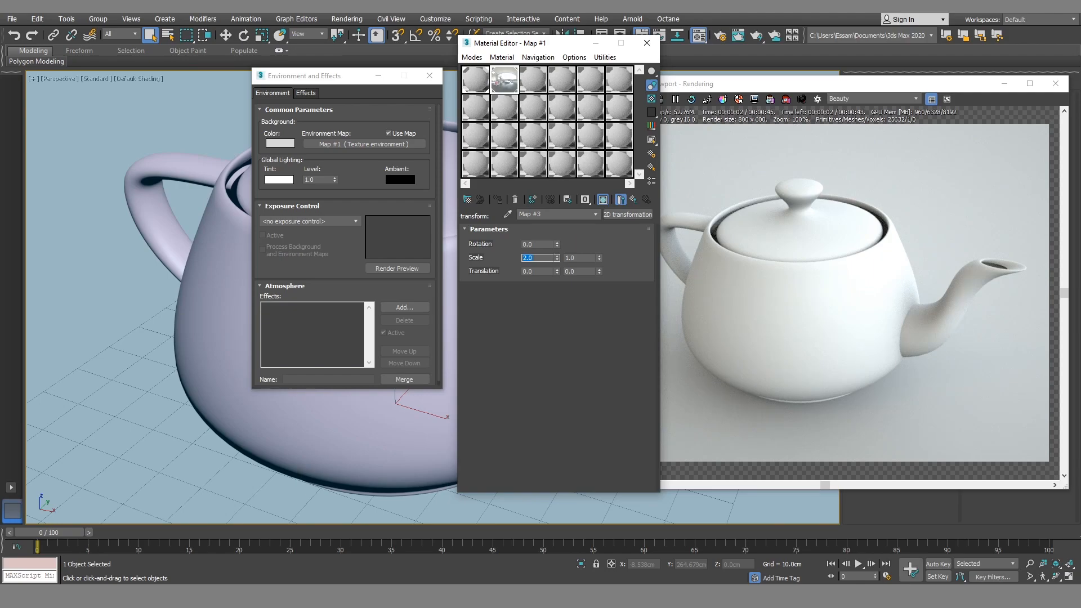
pyautogui.write('1')
pyautogui.press('Return')
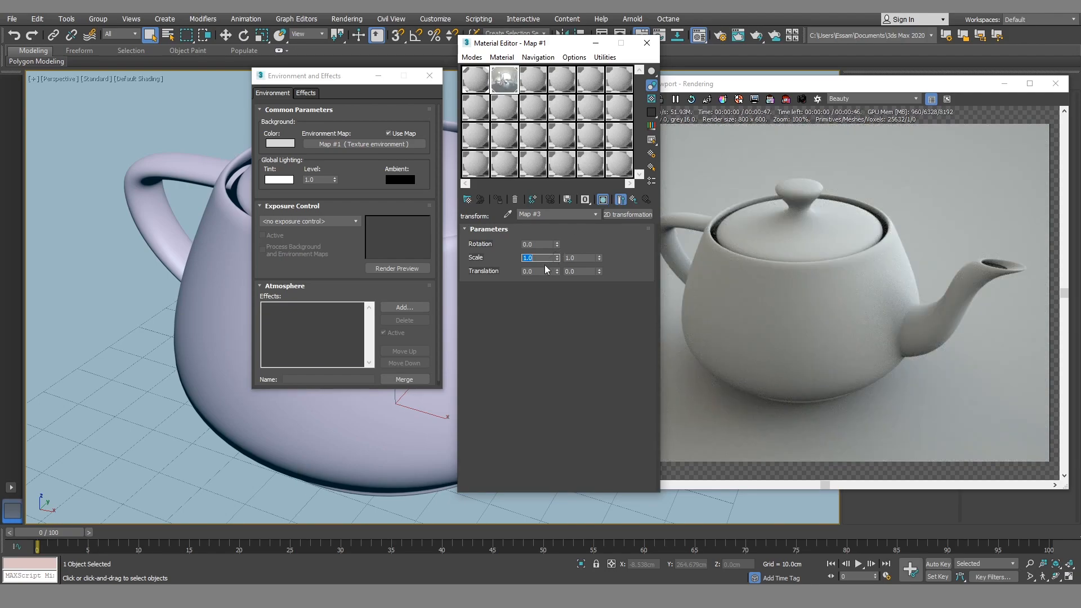
# - Try shifting the HDR image with the first translation value, including 0.5 and 1, then reset it to 0
pyautogui.click(540, 271)
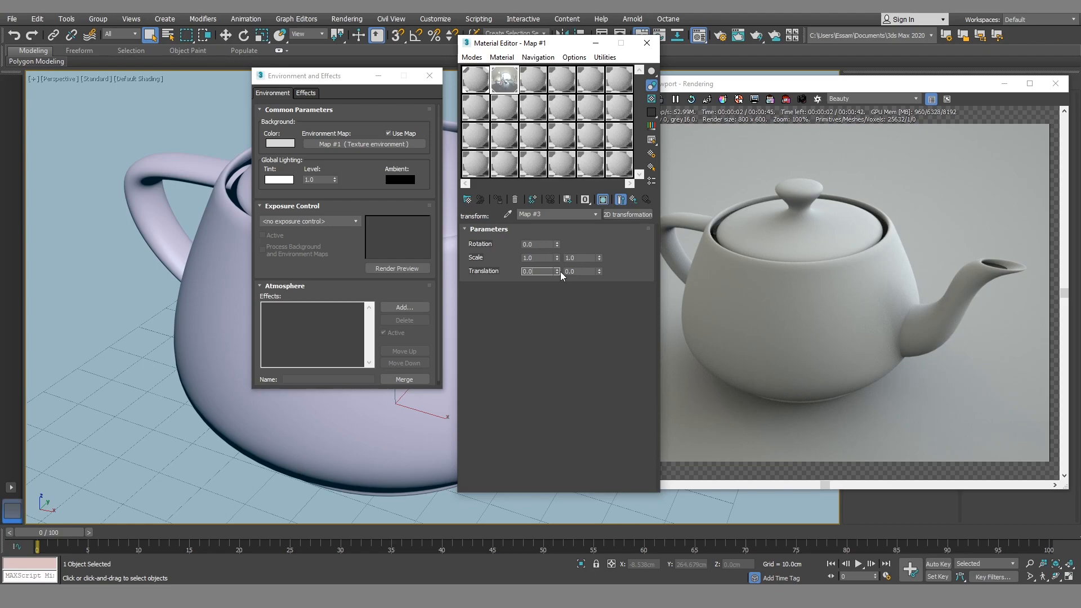
pyautogui.moveTo(559, 271); pyautogui.dragTo(577, 218)
pyautogui.rightClick(556, 271)
pyautogui.doubleClick(546, 272)
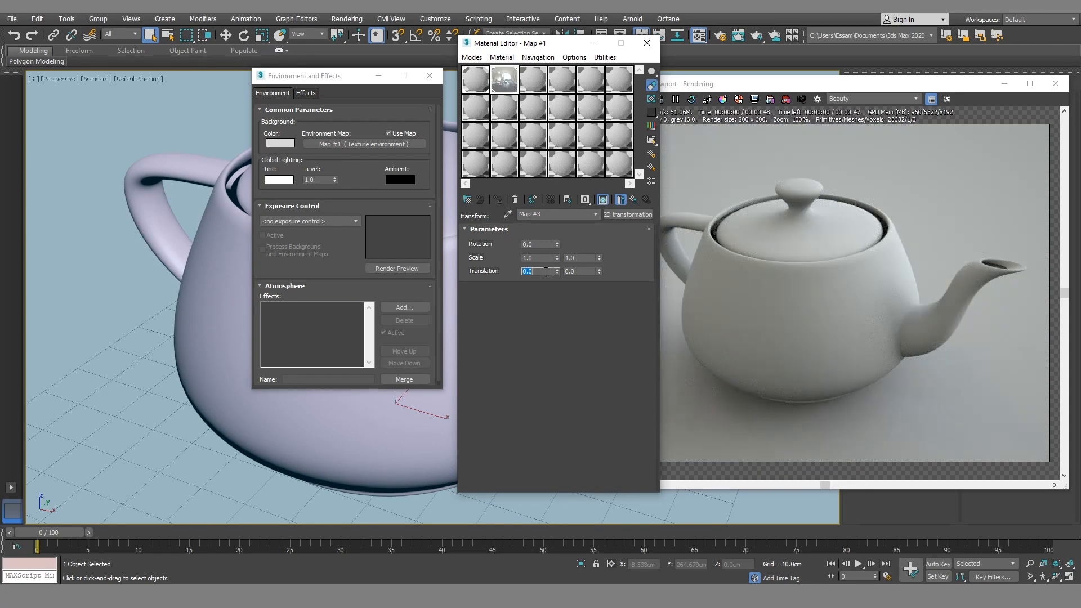
pyautogui.write('.5')
pyautogui.press('Return')
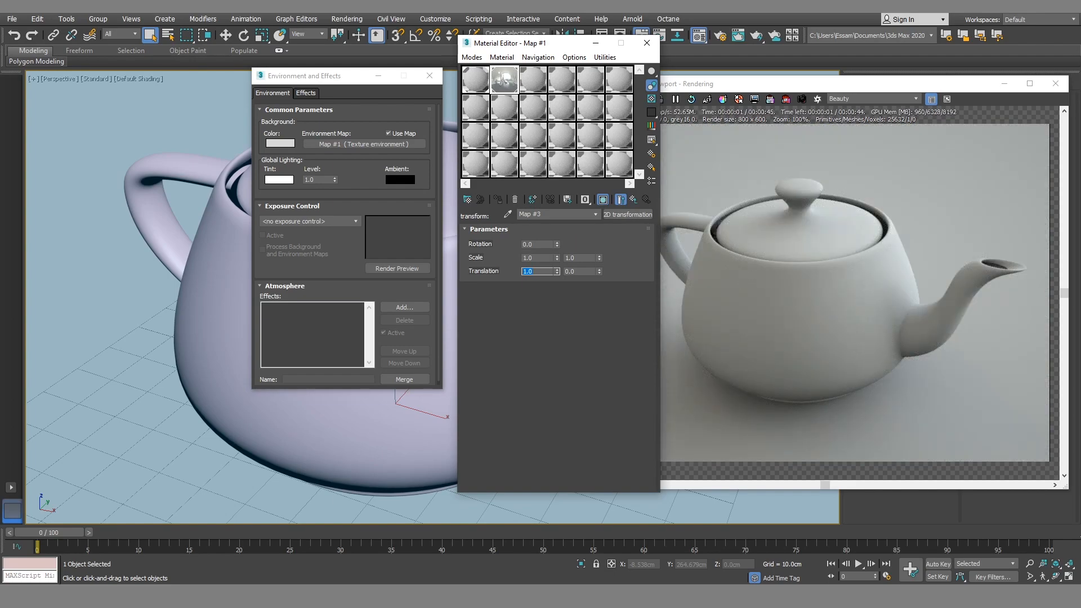
pyautogui.rightClick(560, 272)
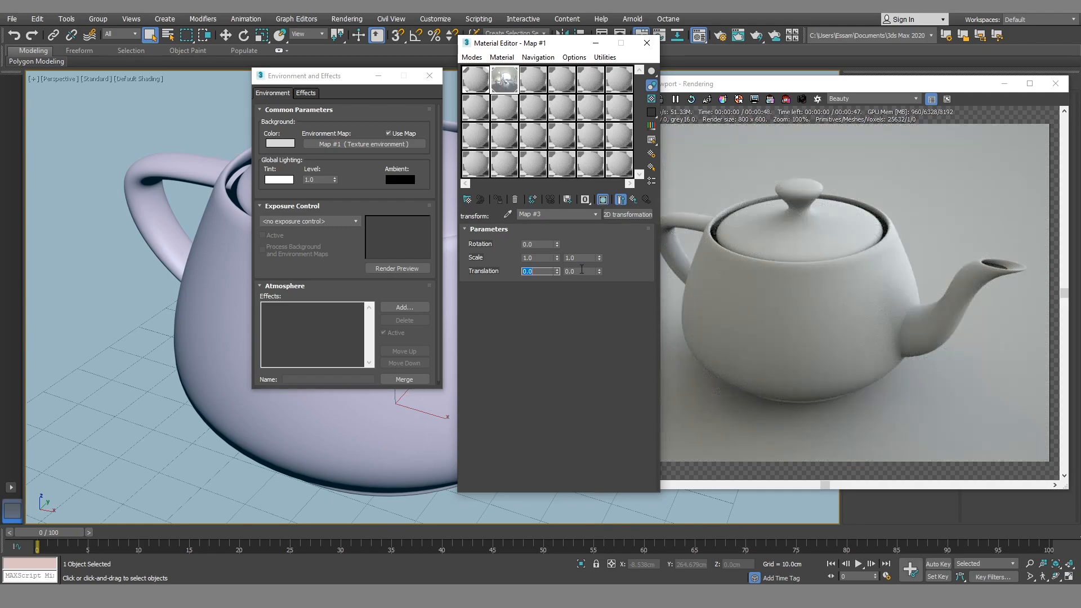
# - Try 0.5 as the second translation value of the 2D transformation, then set it to 1
pyautogui.press('Tab')
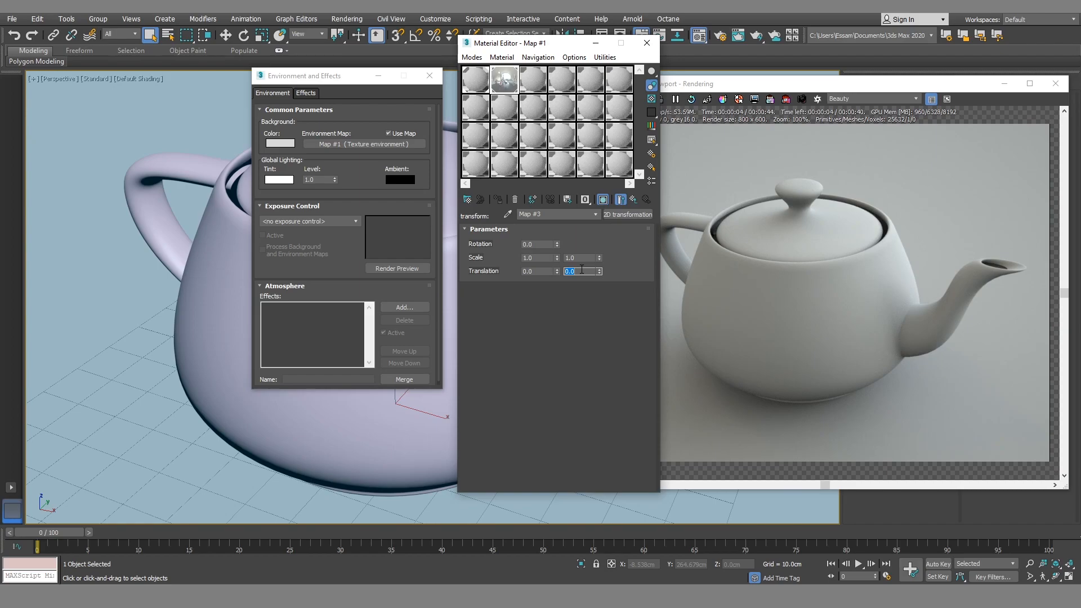
pyautogui.write('0.5')
pyautogui.press('Return')
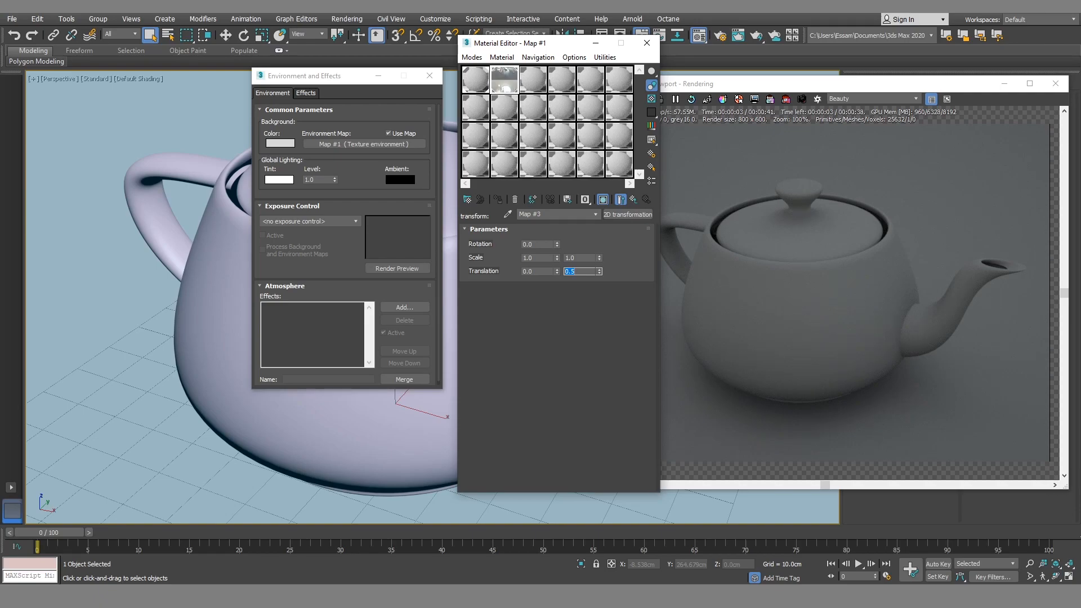
pyautogui.write('1')
pyautogui.press('Return')
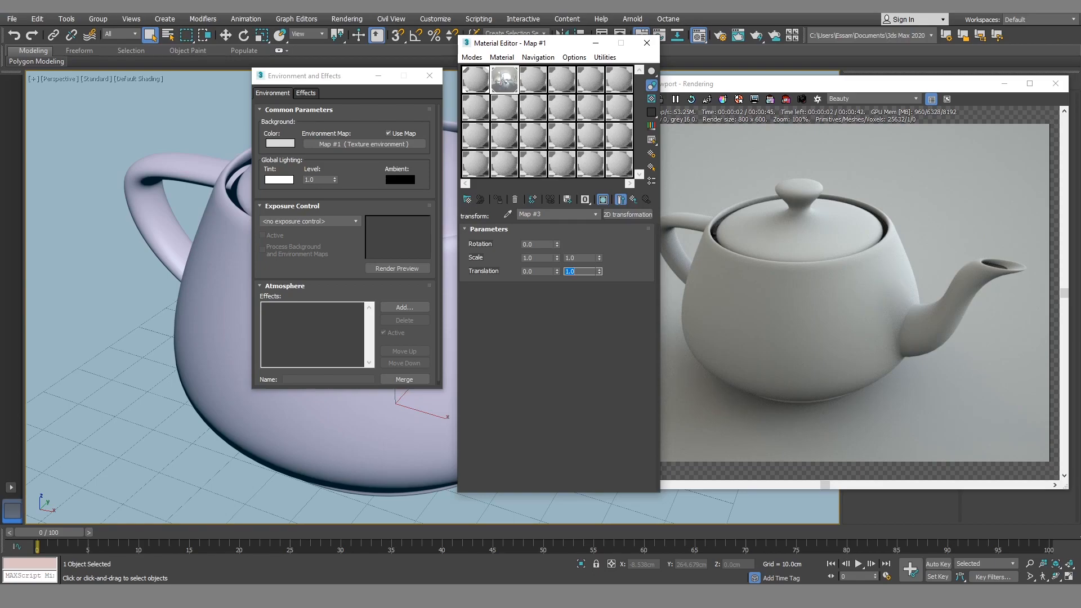
# - Return to the Texture environment's parameters, put the Material Editor away and close the Environment and Effects window
pyautogui.click(630, 201)
pyautogui.click(632, 201)
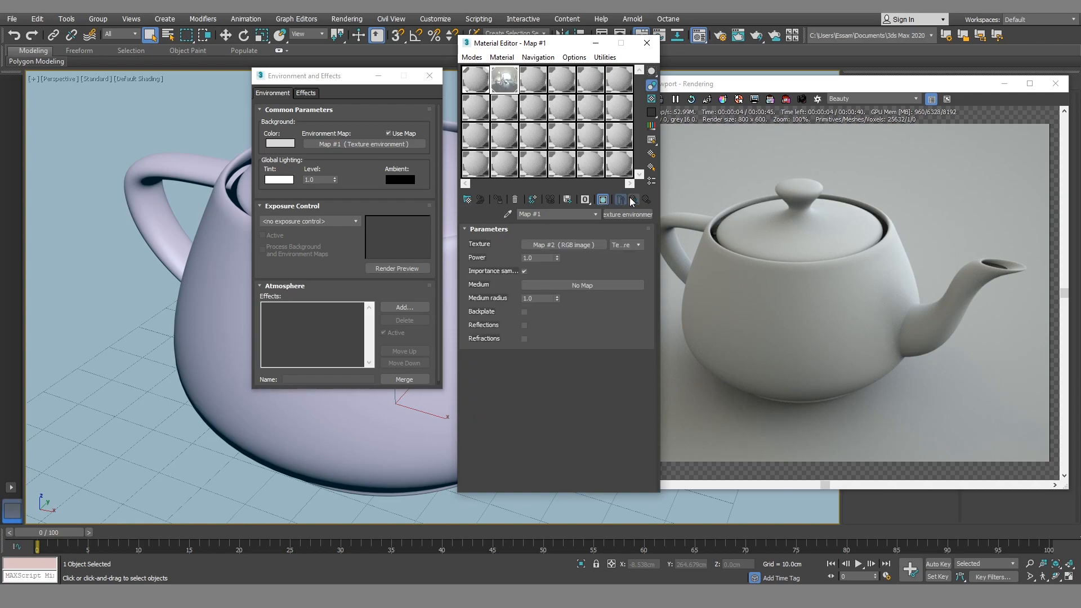
pyautogui.moveTo(567, 48); pyautogui.dragTo(236, 54)
pyautogui.click(318, 48)
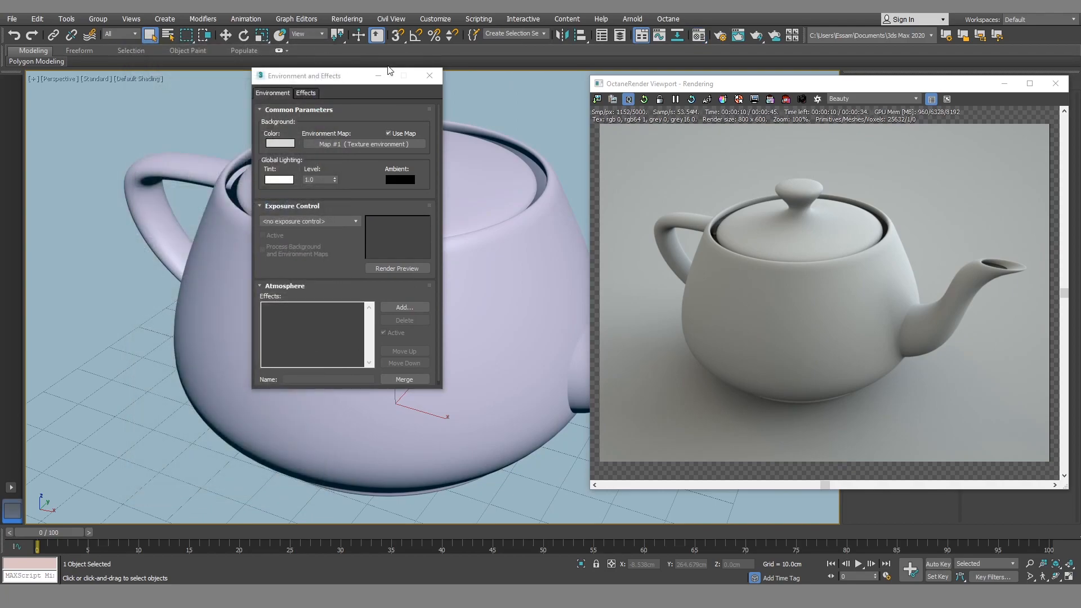
pyautogui.click(431, 75)
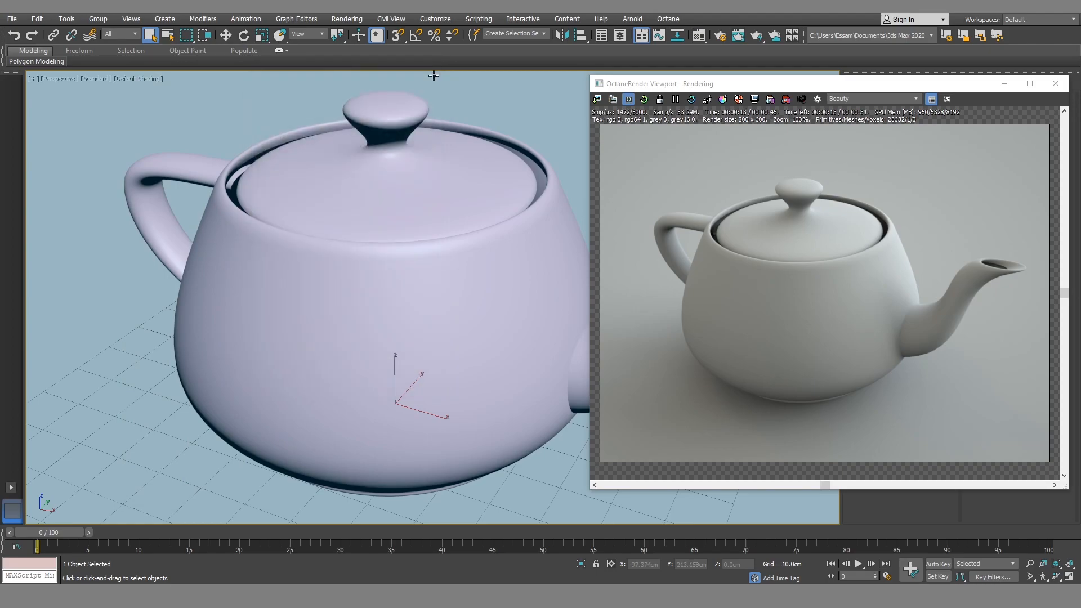
# - Open Render Setup, extend the timeline's end frame to 150, and bring it back to 100
pyautogui.press('F10')
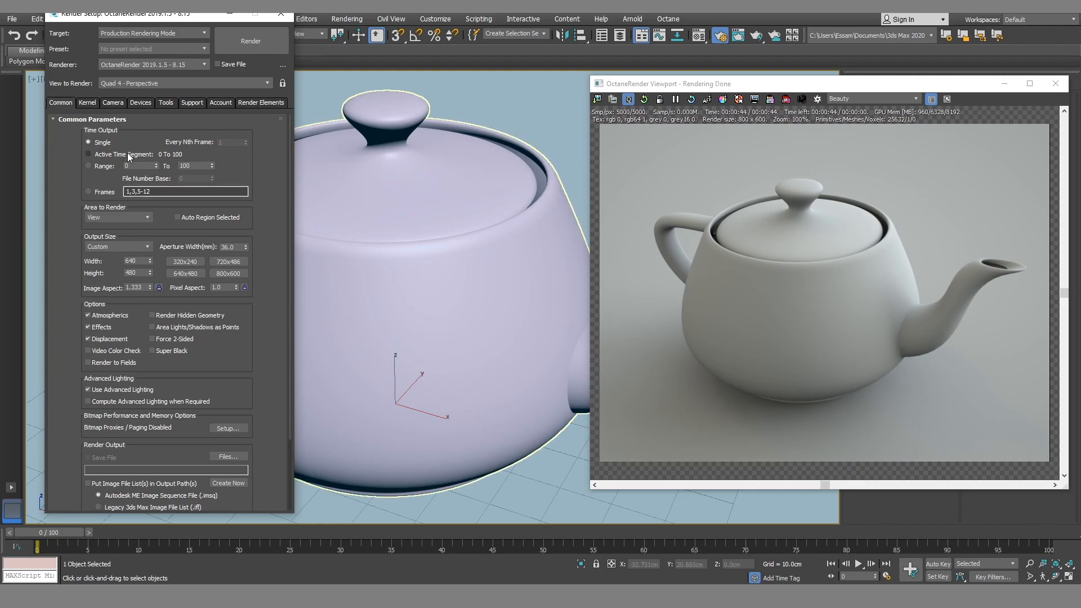
pyautogui.keyDown('ctrl'); pyautogui.keyDown('alt'); pyautogui.moveTo(804, 549); pyautogui.dragTo(297, 566, button='right'); pyautogui.keyUp('alt'); pyautogui.keyUp('ctrl')
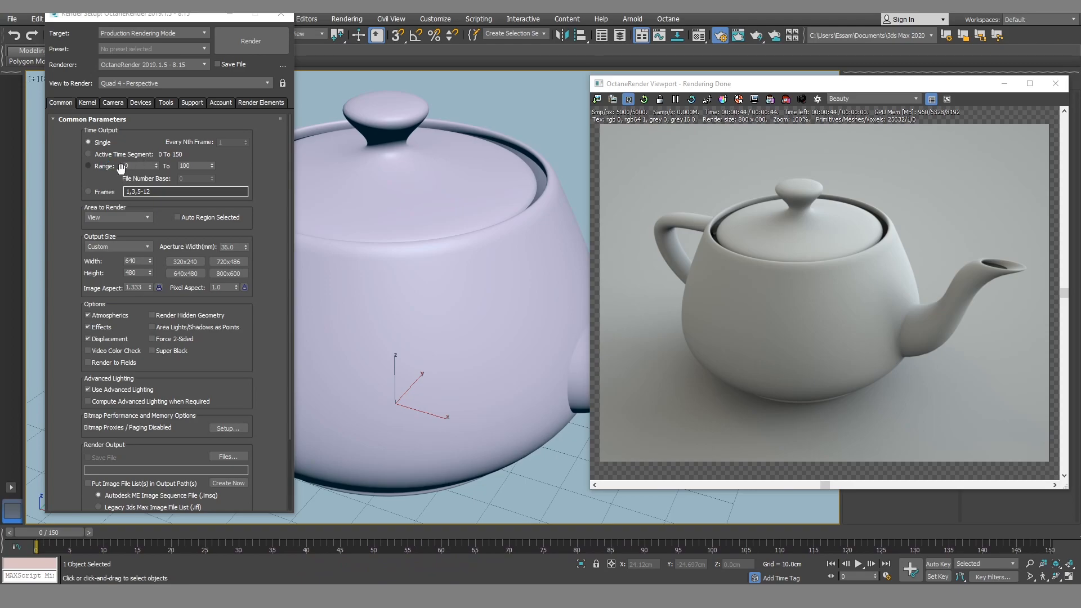
pyautogui.keyDown('ctrl'); pyautogui.keyDown('alt'); pyautogui.moveTo(277, 547); pyautogui.dragTo(614, 519, button='right'); pyautogui.keyUp('alt'); pyautogui.keyUp('ctrl')
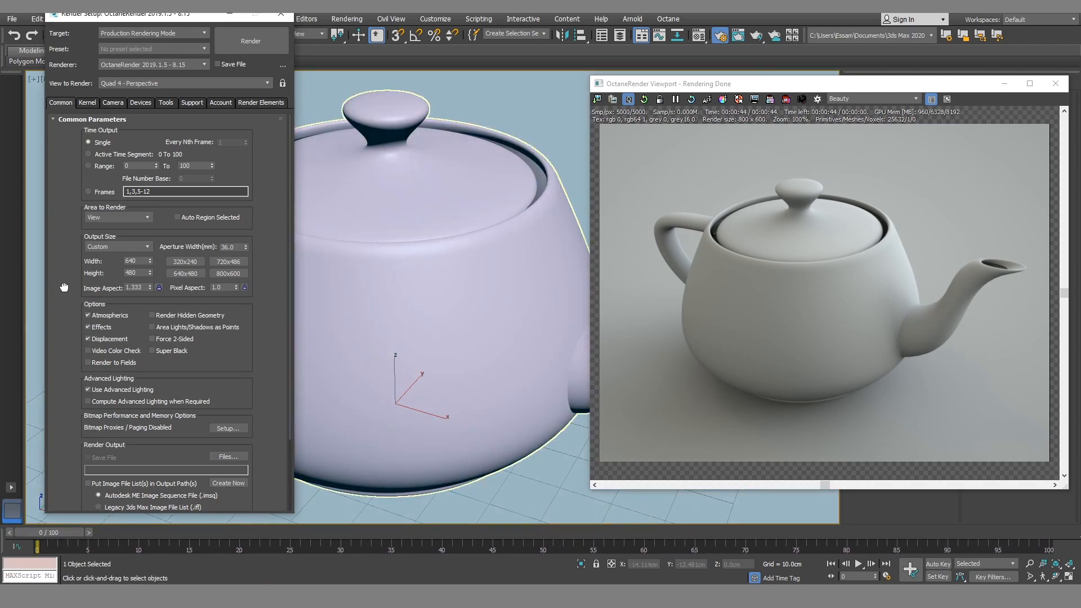
# - Set the output size to the HDTV (video) preset at 1280x720
pyautogui.scroll(-1, 64, 287)
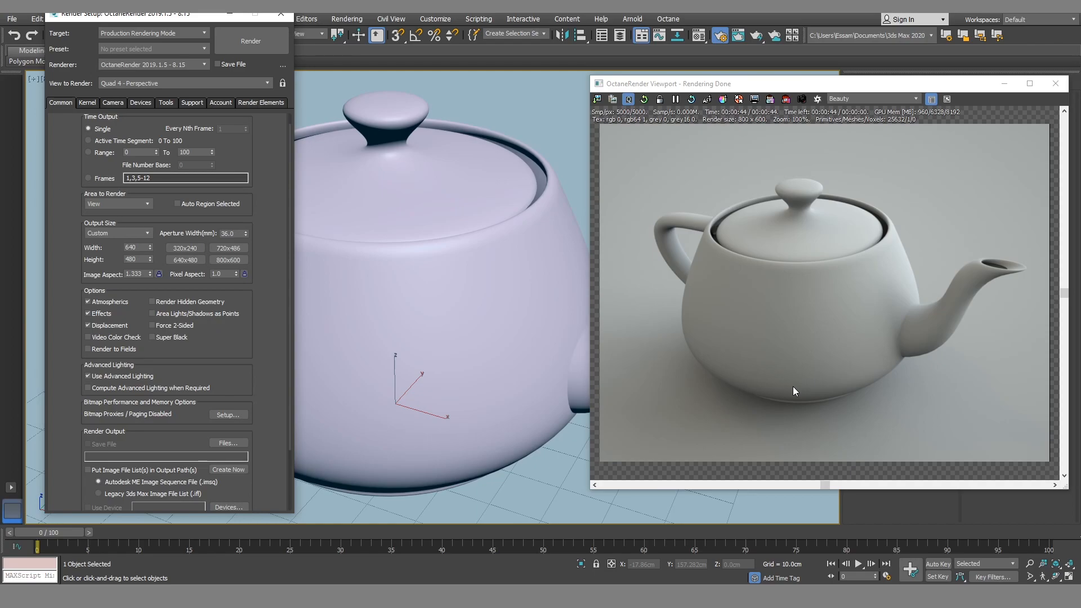
pyautogui.click(126, 233)
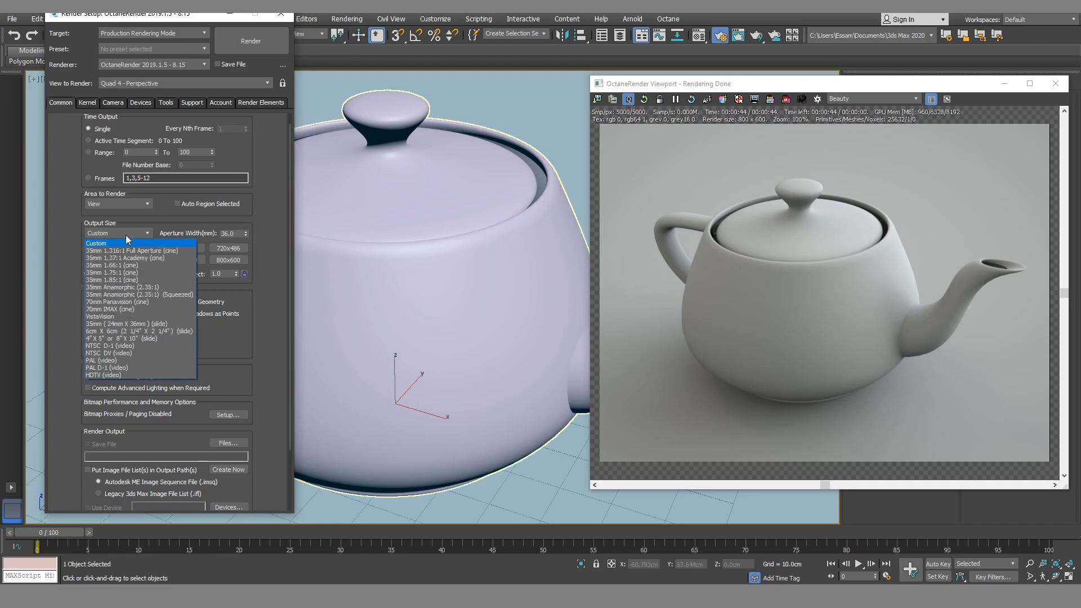
pyautogui.click(136, 375)
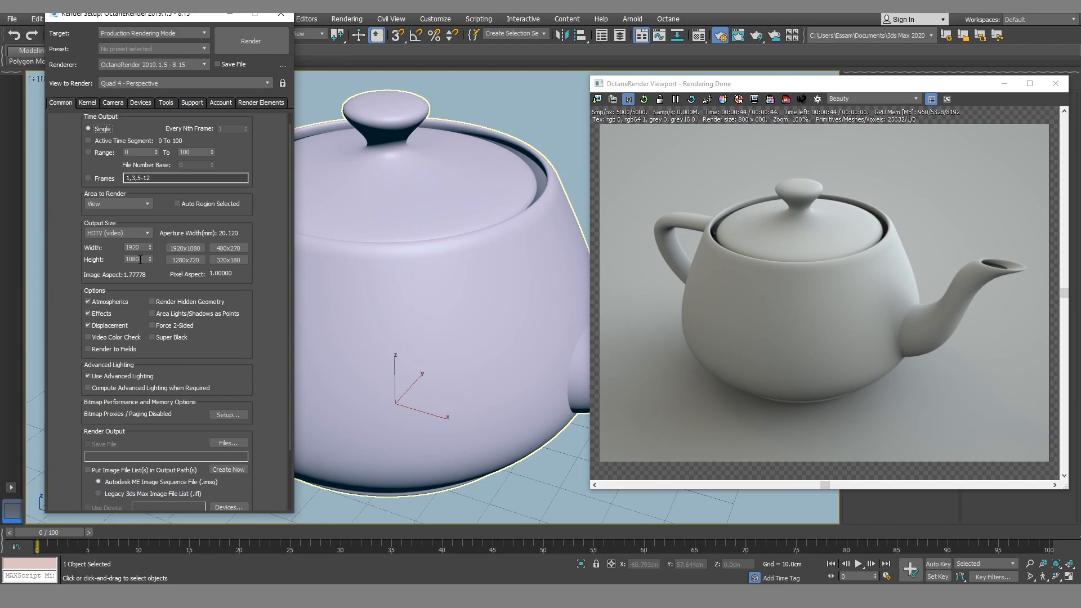
pyautogui.click(183, 257)
# - Make the Octane viewport use the production resolution in the Kernel settings
pyautogui.click(86, 103)
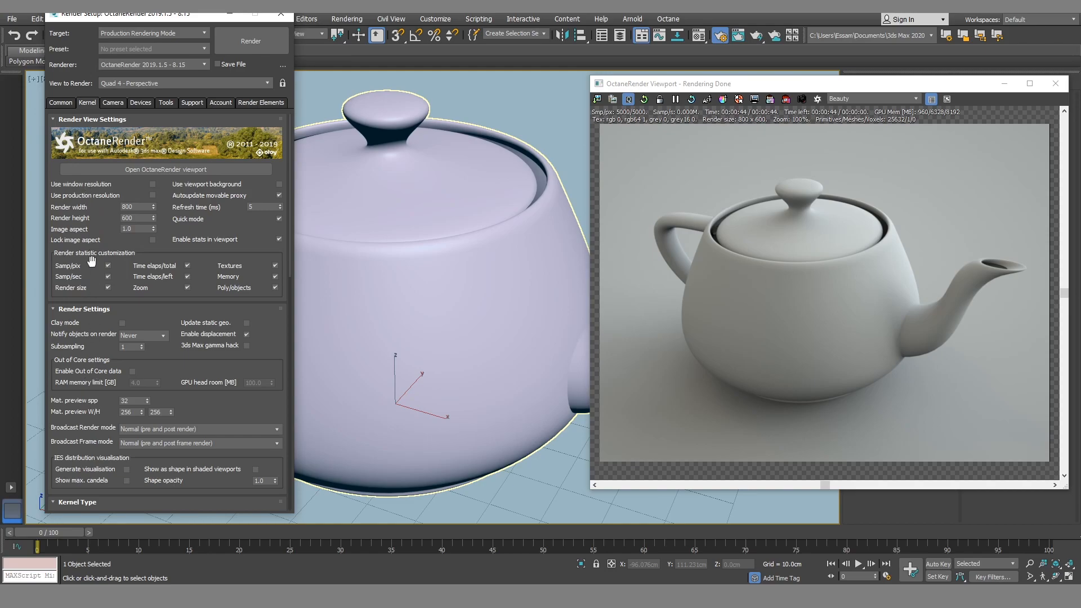
pyautogui.rightClick(351, 171)
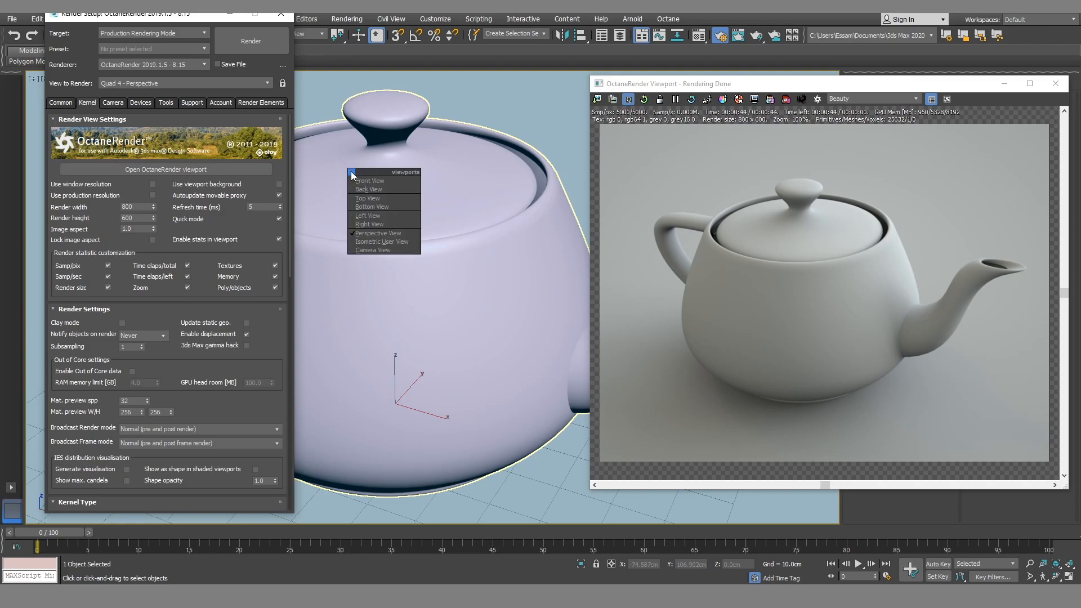
pyautogui.click(153, 195)
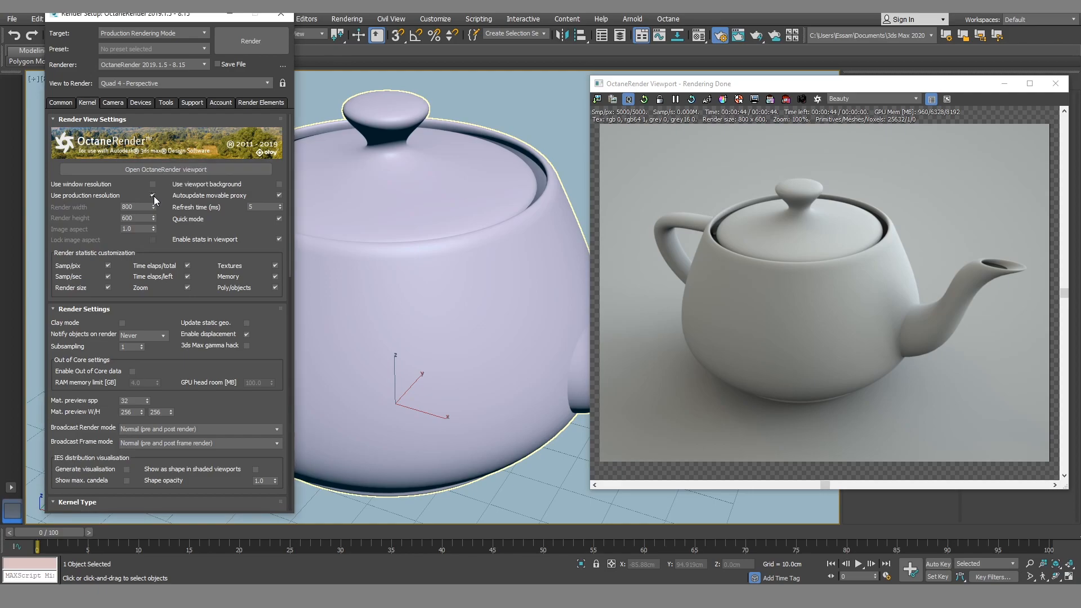
# - Enlarge the OctaneRender viewport window beside Render Setup to fit the whole frame, and check the teapot from different sides
pyautogui.moveTo(590, 78); pyautogui.dragTo(292, 1)
pyautogui.moveTo(412, 10); pyautogui.dragTo(698, 122)
pyautogui.moveTo(576, 112); pyautogui.dragTo(313, 41)
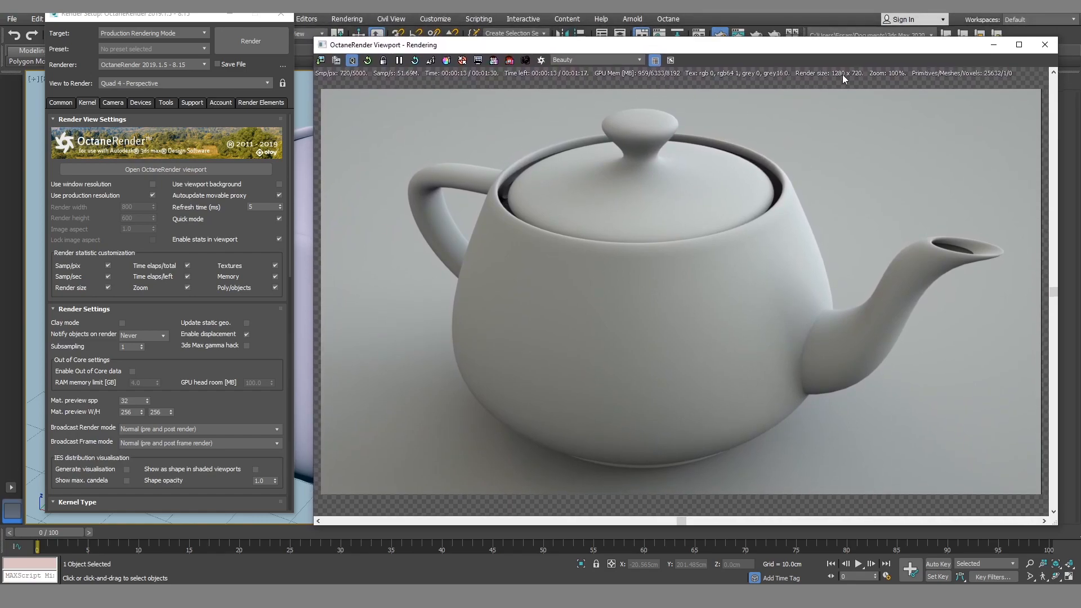
pyautogui.keyDown('alt'); pyautogui.moveTo(304, 160); pyautogui.dragTo(366, 159, button='middle'); pyautogui.keyUp('alt')
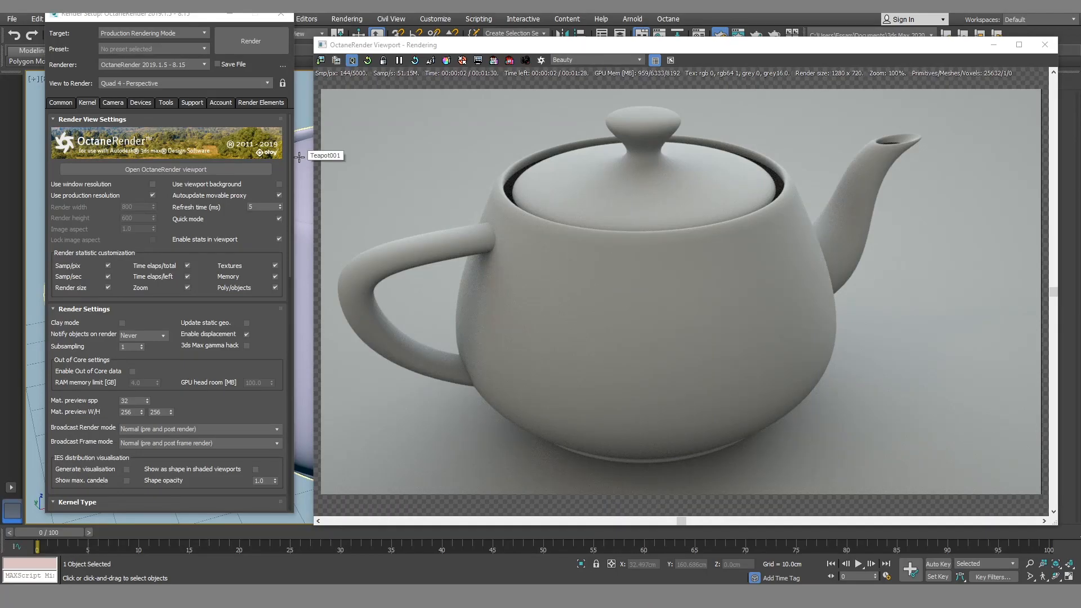
pyautogui.keyDown('alt'); pyautogui.moveTo(302, 161); pyautogui.dragTo(219, 161, button='middle'); pyautogui.keyUp('alt')
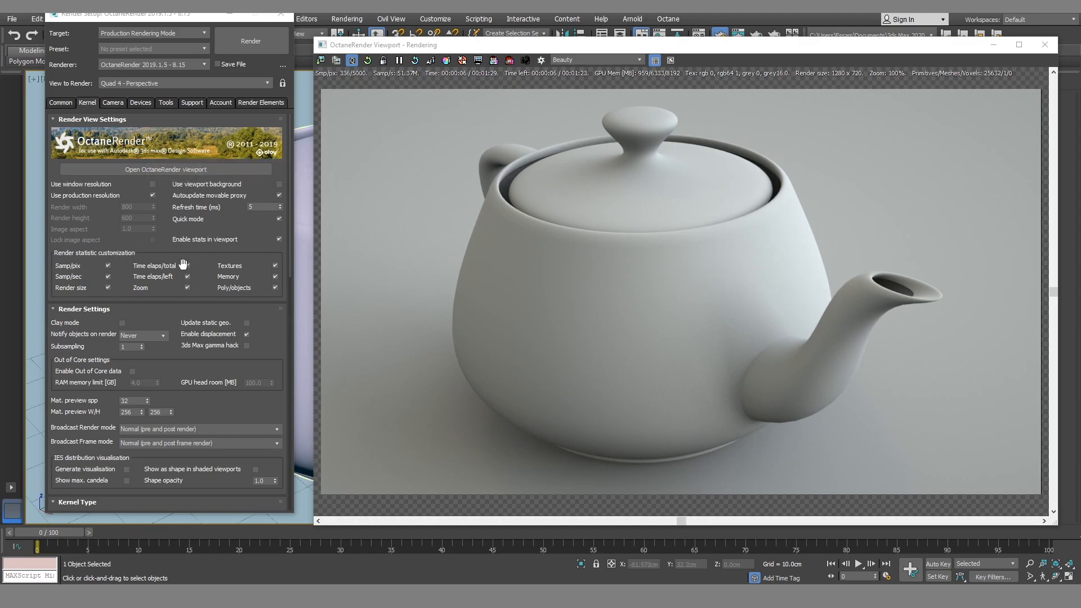
# - Try animating the teapot with Auto Key, moving it at frame 0 and again at frame 100, and return to frame 0
pyautogui.scroll(-2, 204, 237)
pyautogui.scroll(-5, 204, 237)
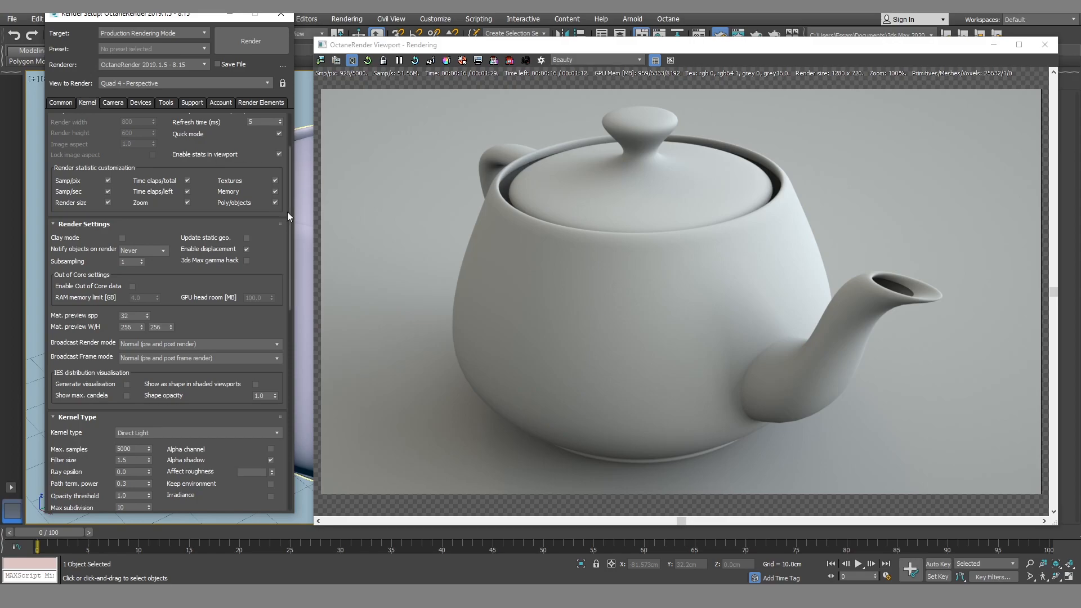
pyautogui.click(993, 44)
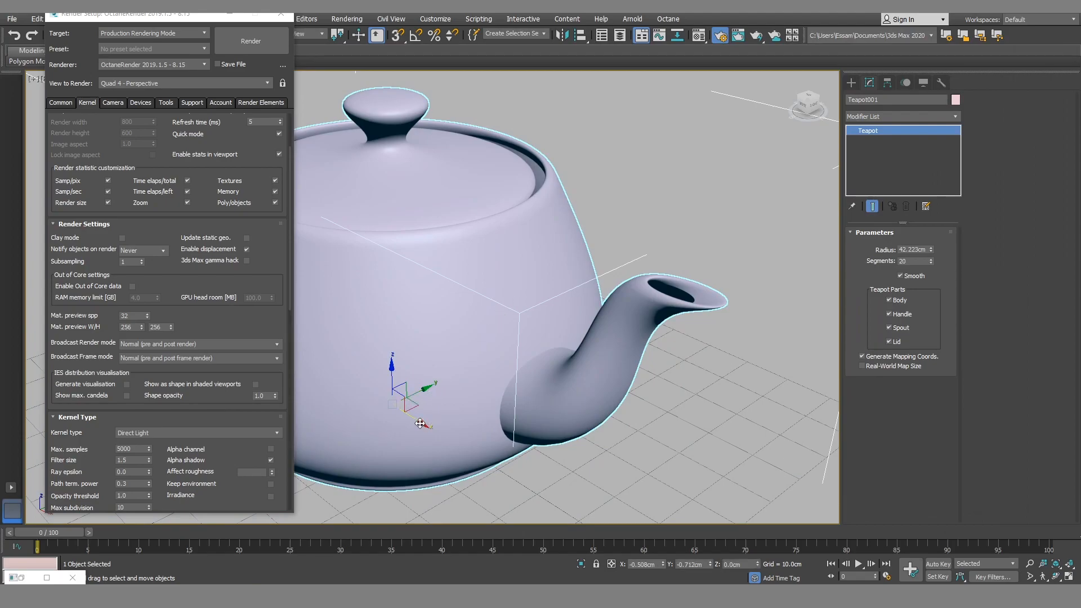
pyautogui.press('n')
pyautogui.moveTo(424, 407); pyautogui.dragTo(331, 425)
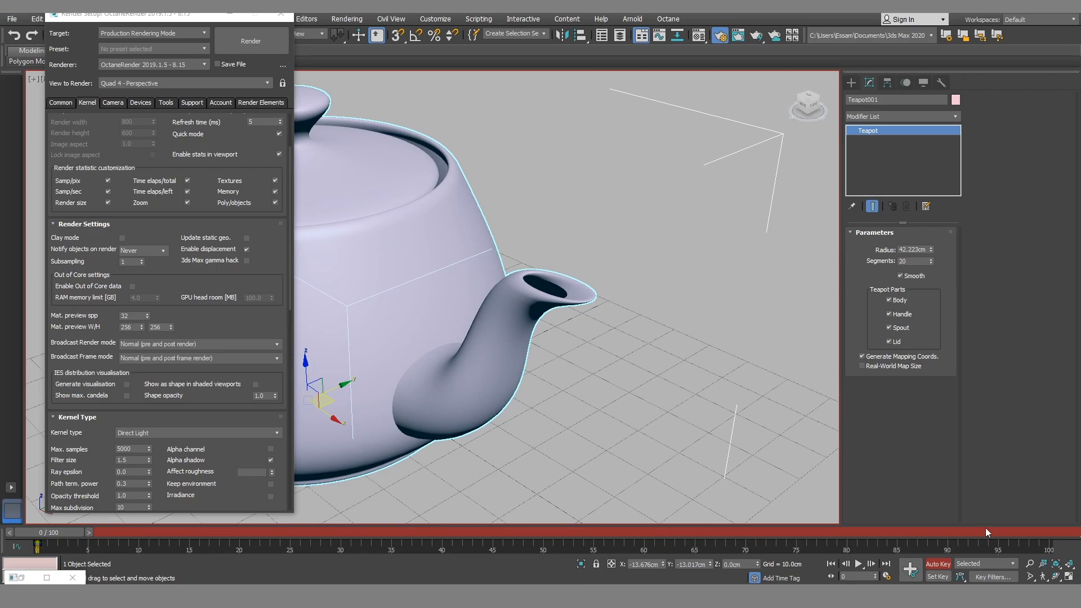
pyautogui.click(1041, 532)
pyautogui.moveTo(327, 403); pyautogui.dragTo(487, 400)
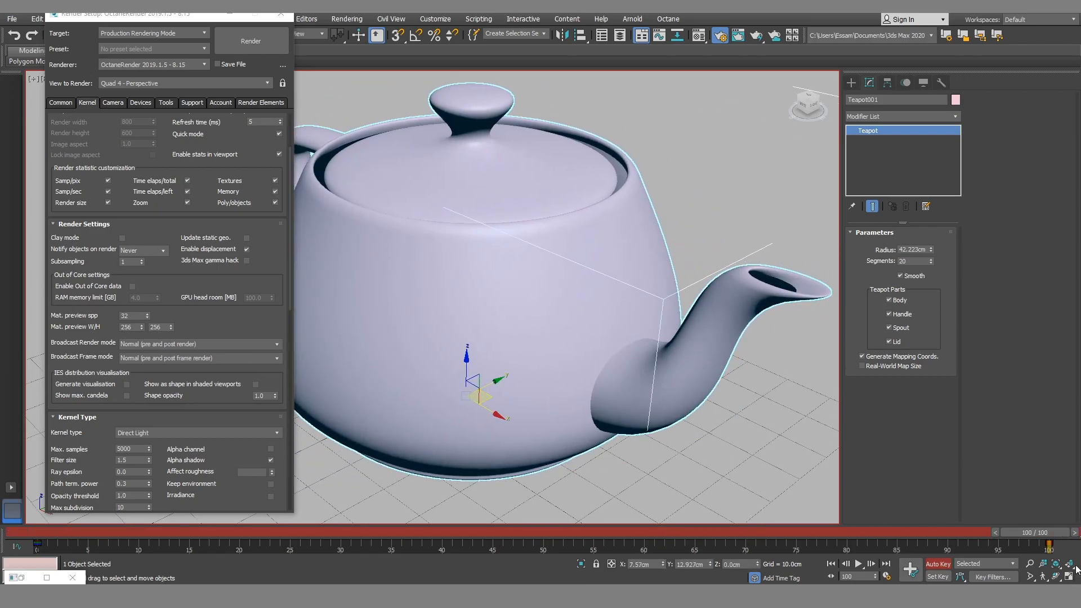
pyautogui.moveTo(1038, 534); pyautogui.dragTo(2, 576)
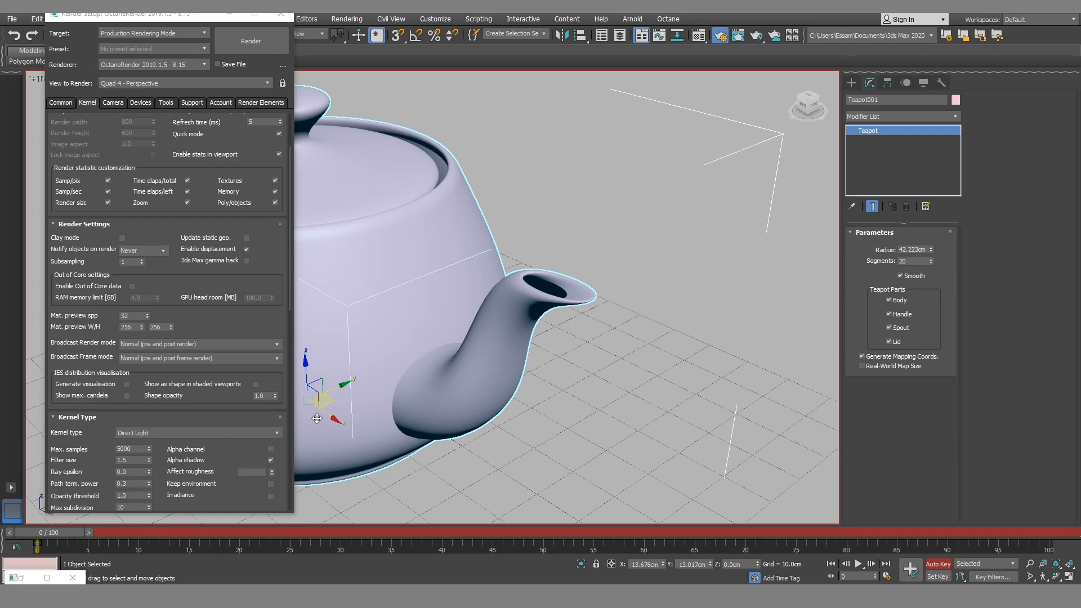
pyautogui.moveTo(317, 418); pyautogui.dragTo(390, 300)
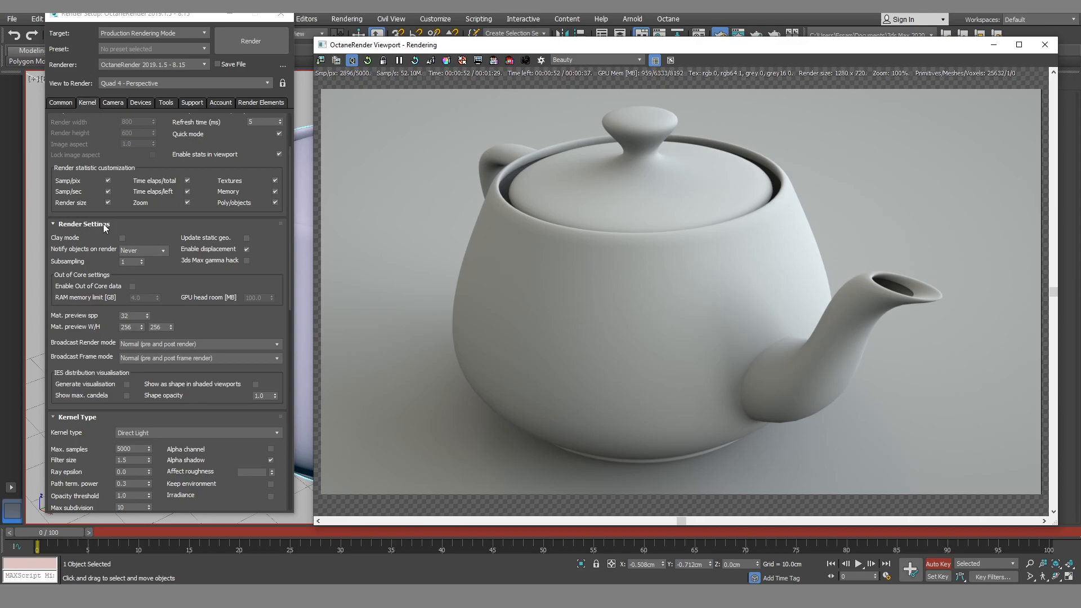
# - Enable Update static geo. in the render settings and switch the kernel type to Path Tracing
pyautogui.click(245, 238)
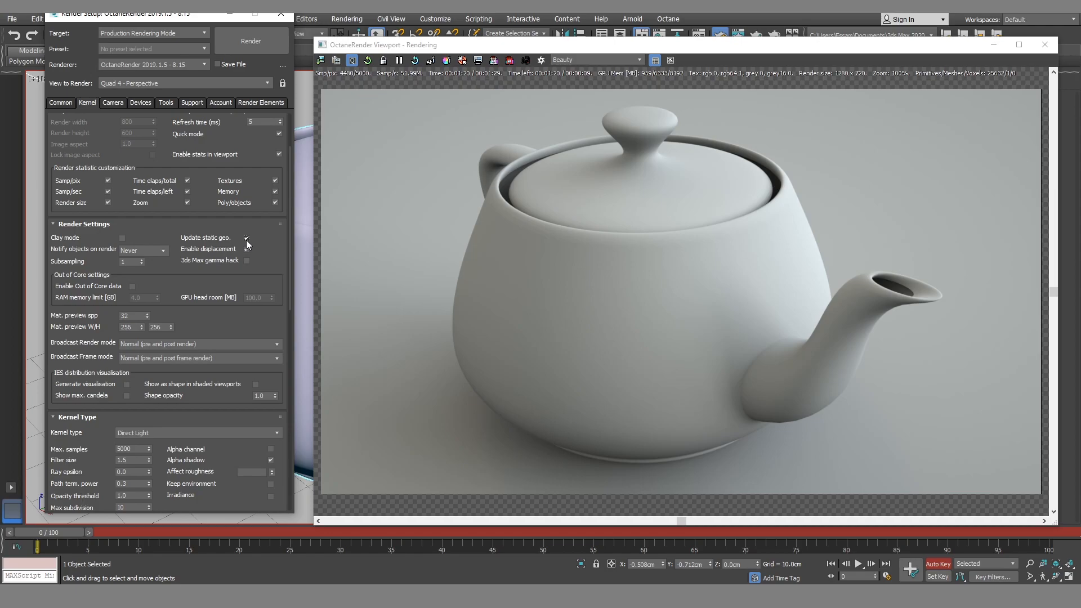
pyautogui.scroll(-3, 244, 247)
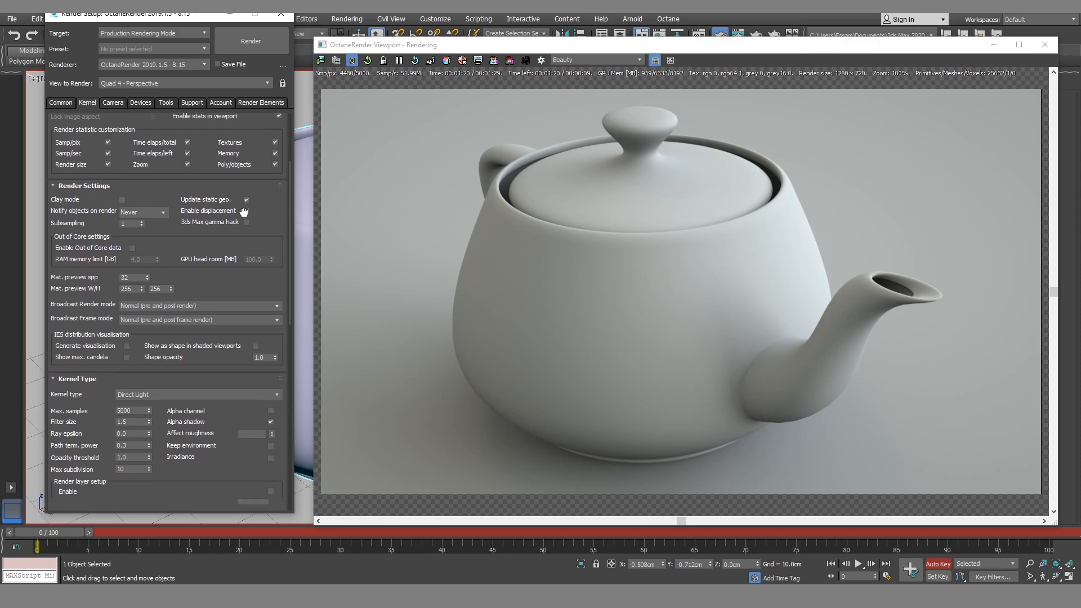
pyautogui.scroll(-2, 78, 368)
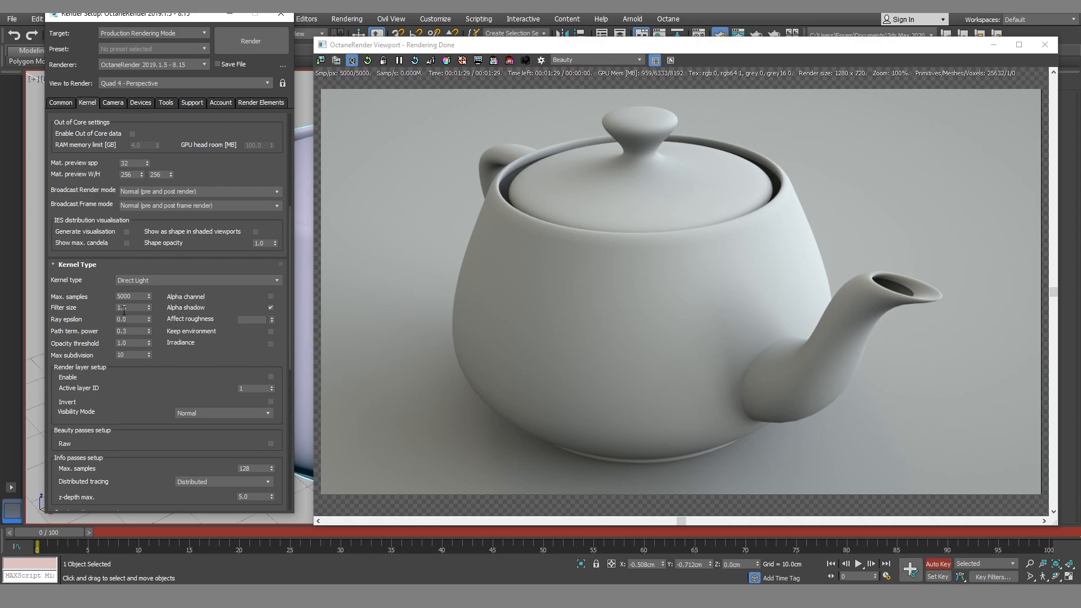
pyautogui.click(160, 282)
pyautogui.click(153, 291)
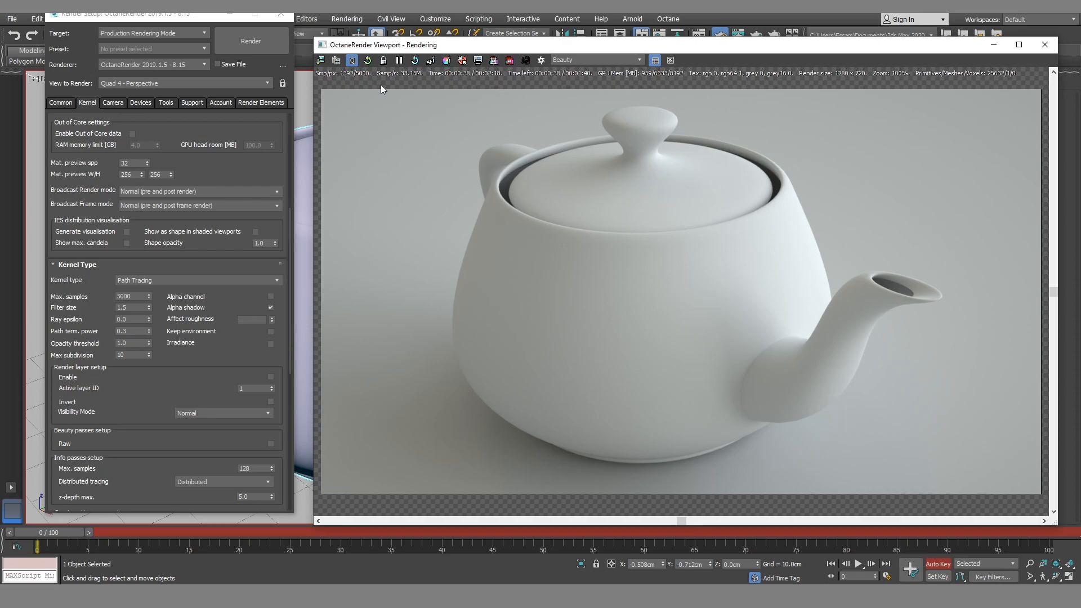
# - Set the Path Tracing kernel's maximum samples to 150
pyautogui.doubleClick(135, 295)
pyautogui.write('1')
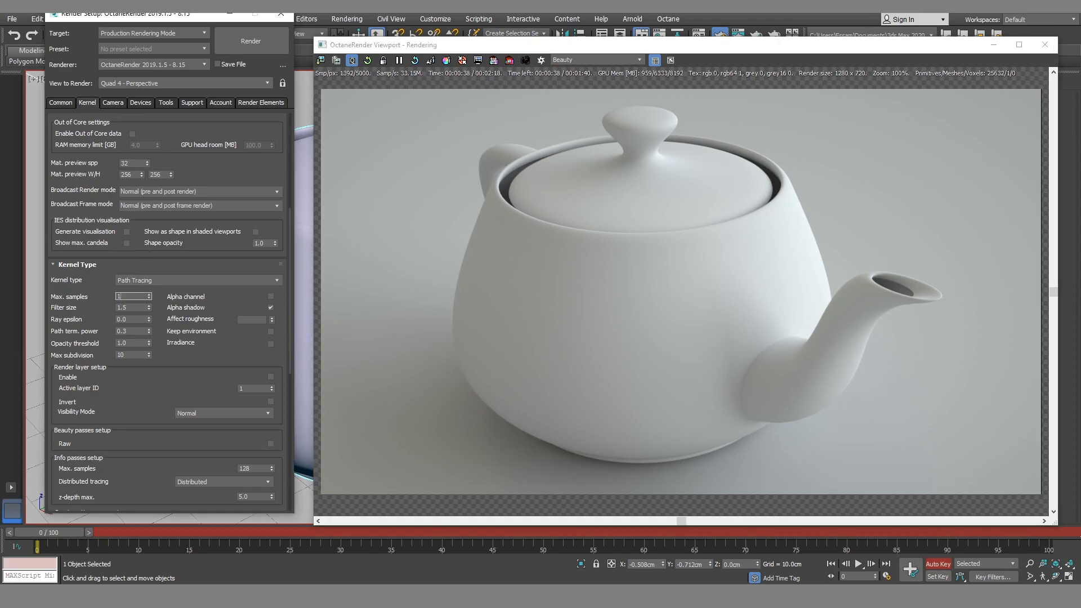
pyautogui.press('Return')
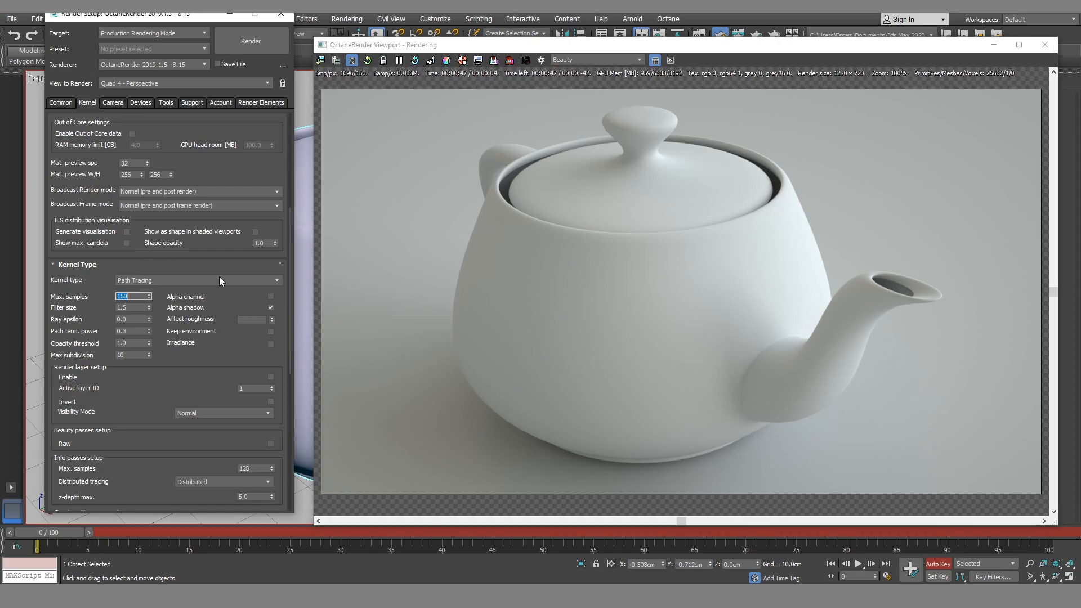
pyautogui.keyDown('alt'); pyautogui.moveTo(303, 263); pyautogui.dragTo(309, 262, button='middle'); pyautogui.keyUp('alt')
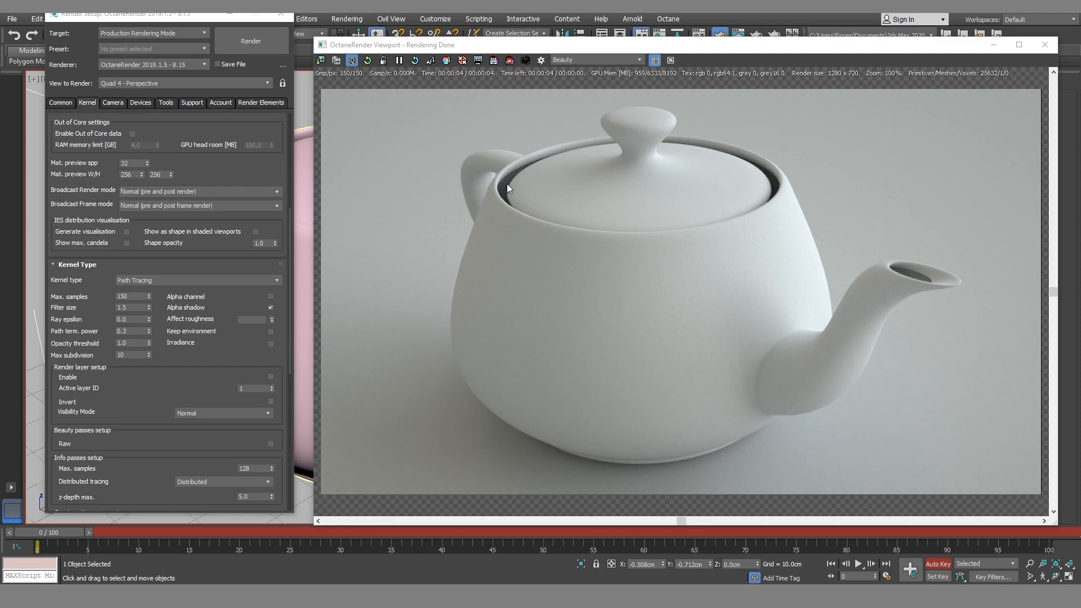
# - View the teapot from table height against the HDR background and enable the kernel's alpha channel to make that background transparent
pyautogui.click(304, 253)
pyautogui.moveTo(305, 271)
pyautogui.keyDown('alt'); pyautogui.mouseDown(button='middle')
pyautogui.moveTo(310, 245)
pyautogui.moveTo(305, 262)
pyautogui.mouseUp(button='middle'); pyautogui.keyUp('alt')
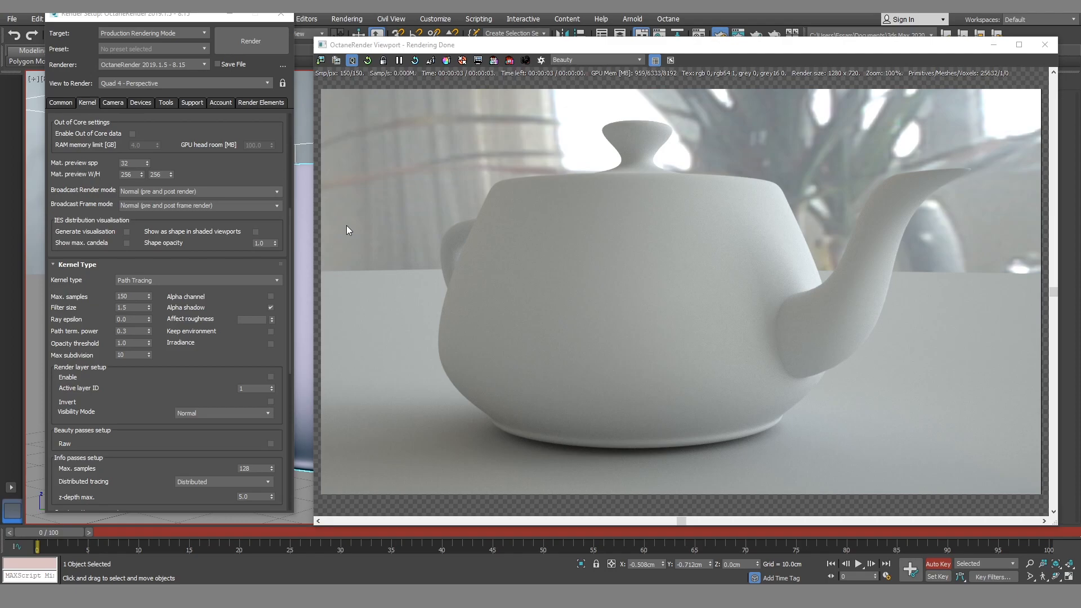
pyautogui.click(271, 297)
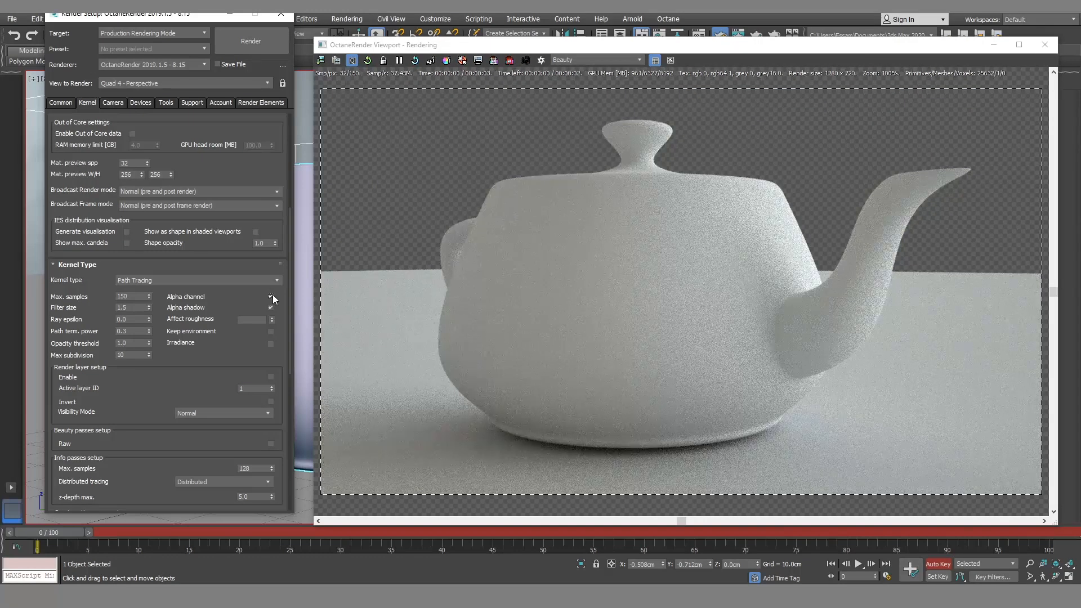
pyautogui.moveTo(304, 270)
pyautogui.keyDown('alt'); pyautogui.mouseDown(button='middle')
pyautogui.moveTo(301, 285)
pyautogui.moveTo(342, 275)
pyautogui.moveTo(289, 278)
pyautogui.mouseUp(button='middle'); pyautogui.keyUp('alt')
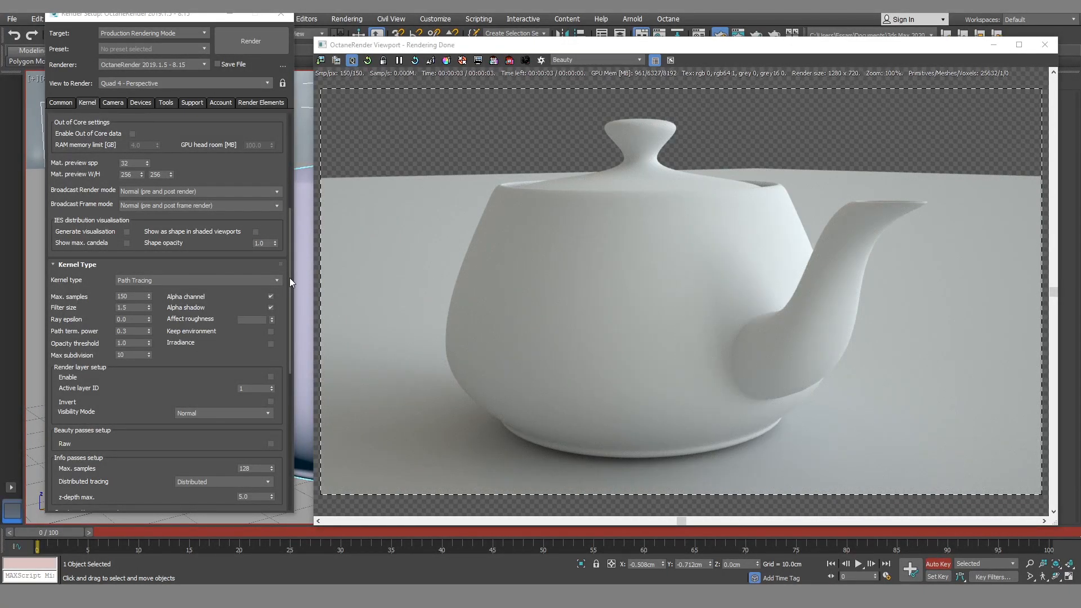
# - Look through the remaining Kernel settings, including the passes setup and Path Tracing options, and open the Camera settings
pyautogui.moveTo(108, 406); pyautogui.dragTo(112, 135)
pyautogui.moveTo(64, 447); pyautogui.dragTo(67, 303)
pyautogui.scroll(10, 66, 303)
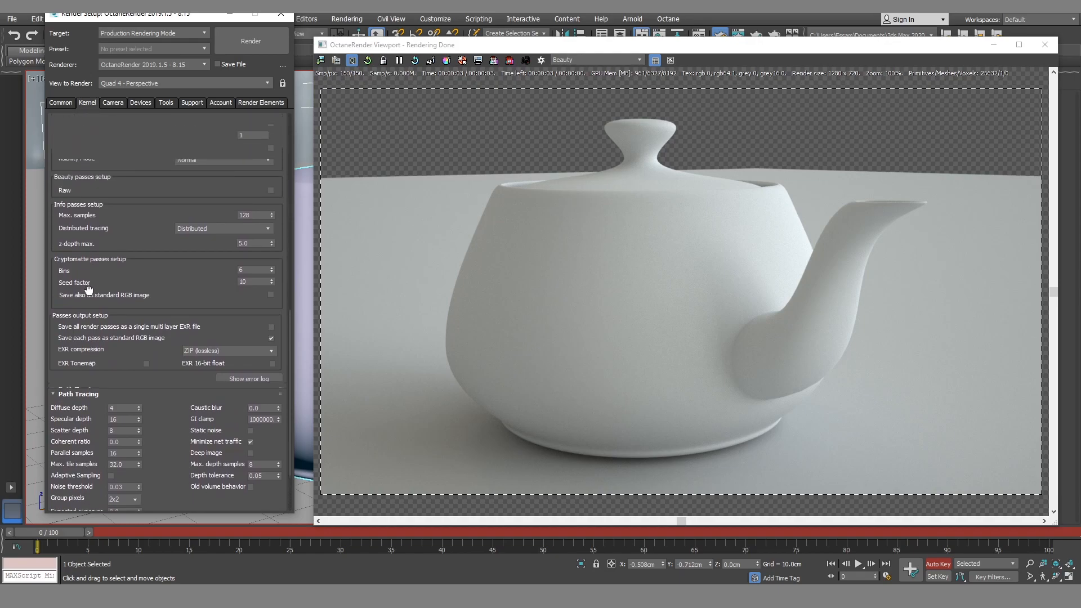
pyautogui.scroll(4, 101, 328)
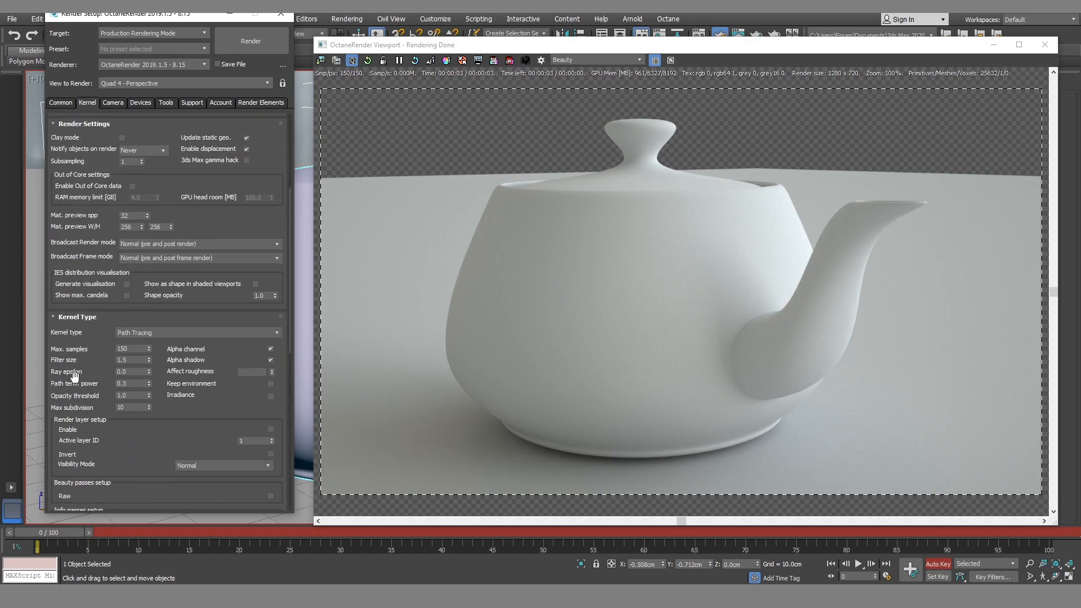
pyautogui.scroll(3, 99, 269)
pyautogui.scroll(5, 99, 269)
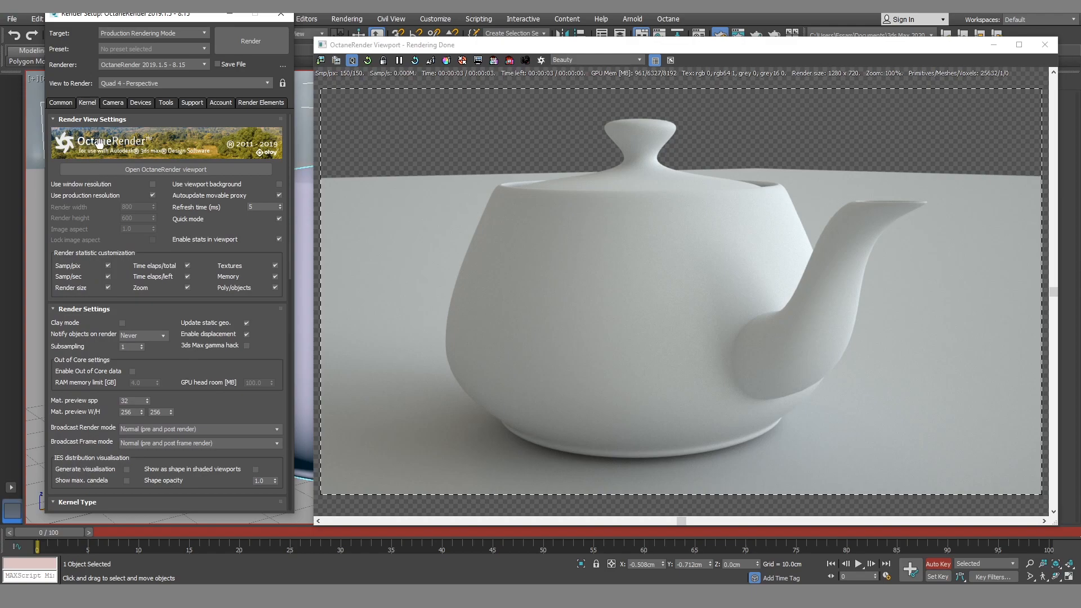
pyautogui.click(112, 102)
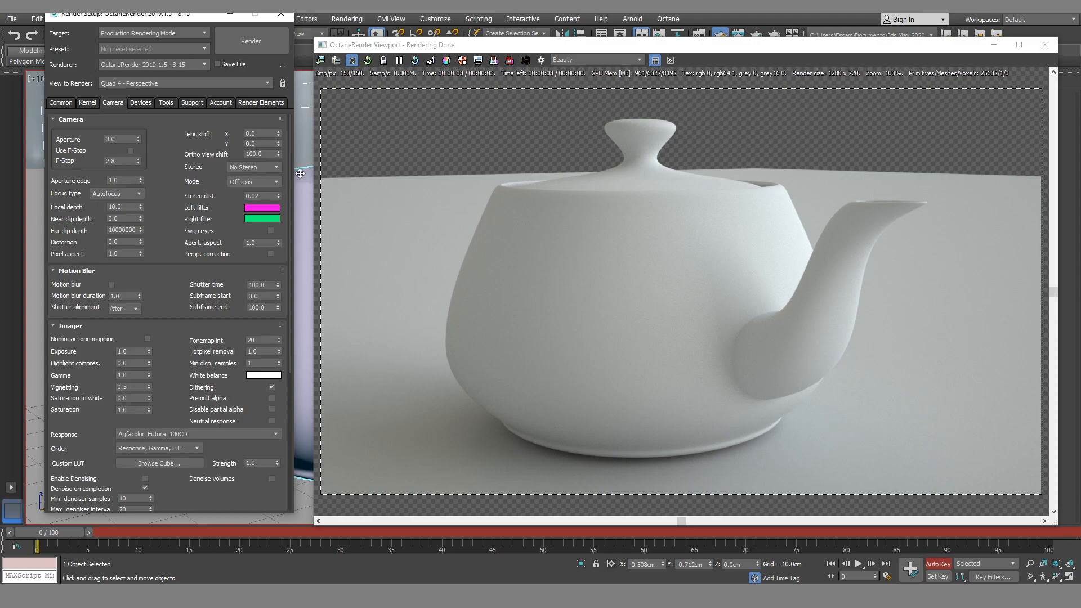
# - Minimize the Render Setup and OctaneRender viewport windows and turn off Auto Key
pyautogui.keyDown('alt'); pyautogui.moveTo(300, 174); pyautogui.dragTo(299, 189, button='middle'); pyautogui.keyUp('alt')
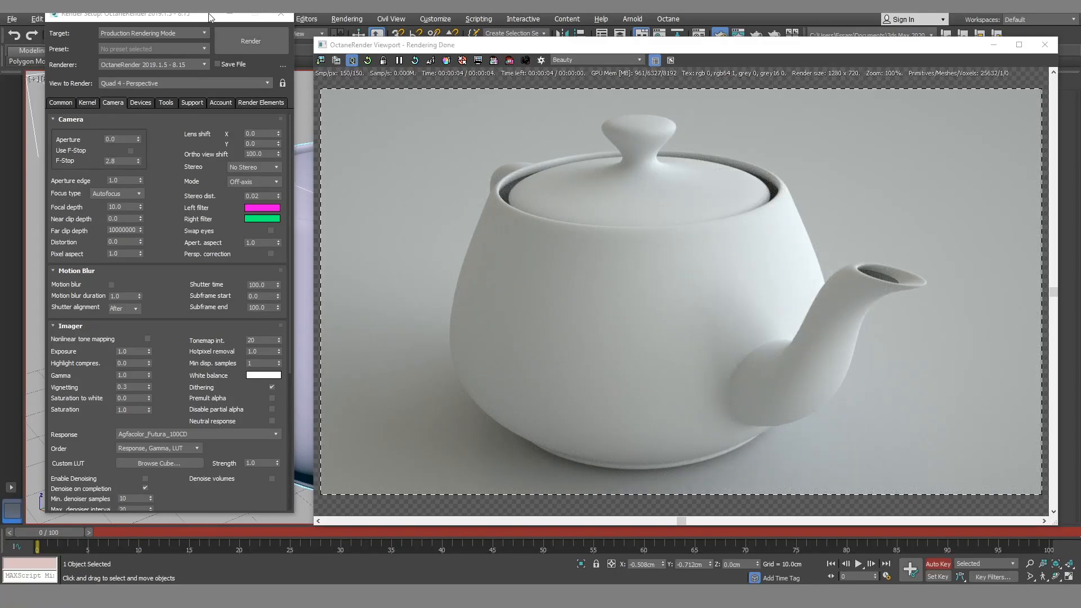
pyautogui.click(230, 14)
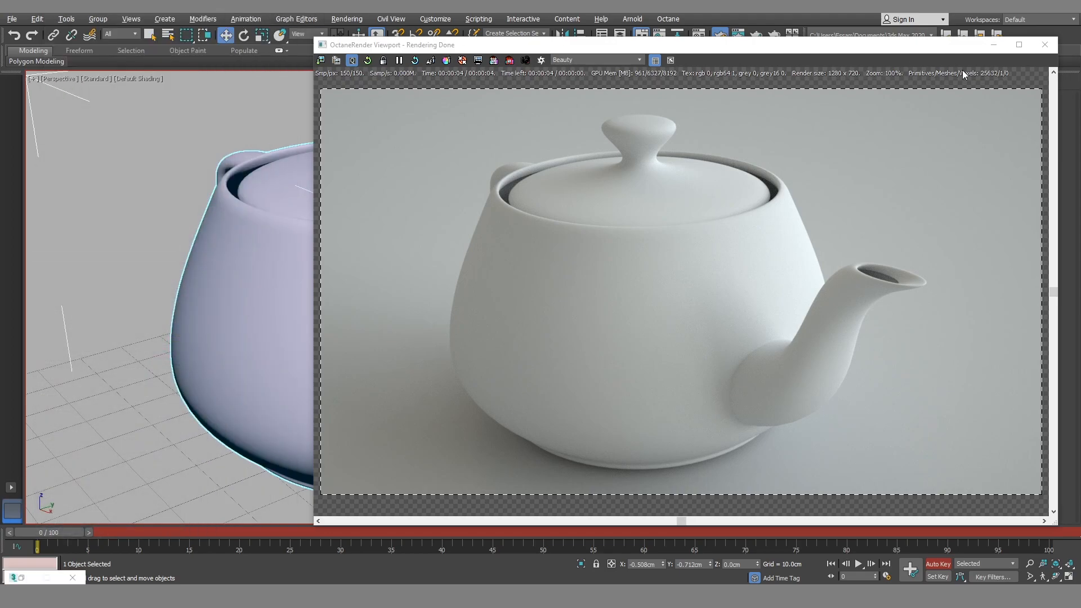
pyautogui.click(992, 49)
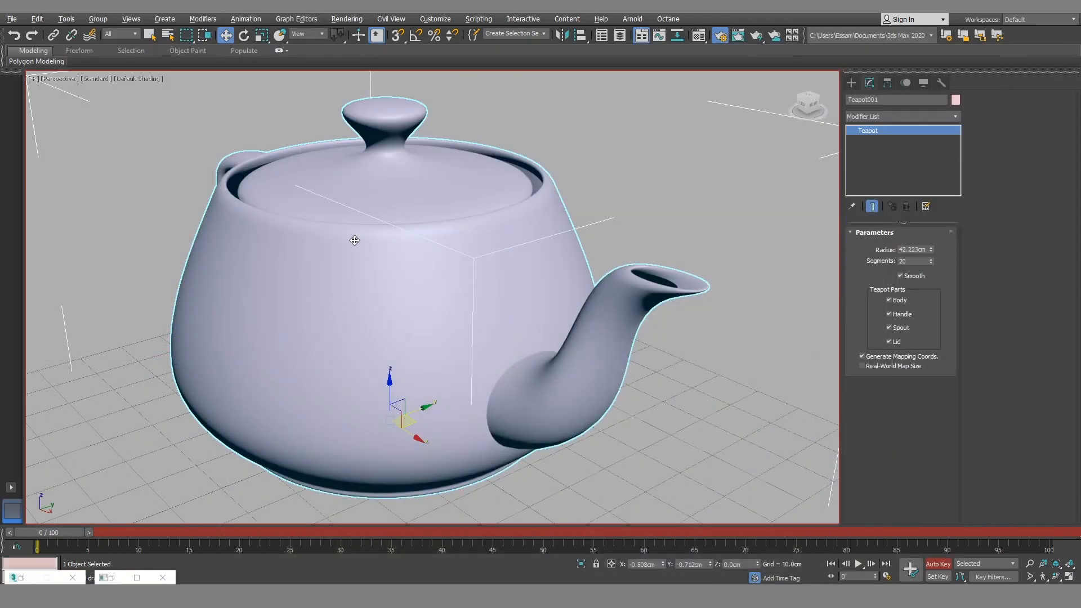
pyautogui.press('n')
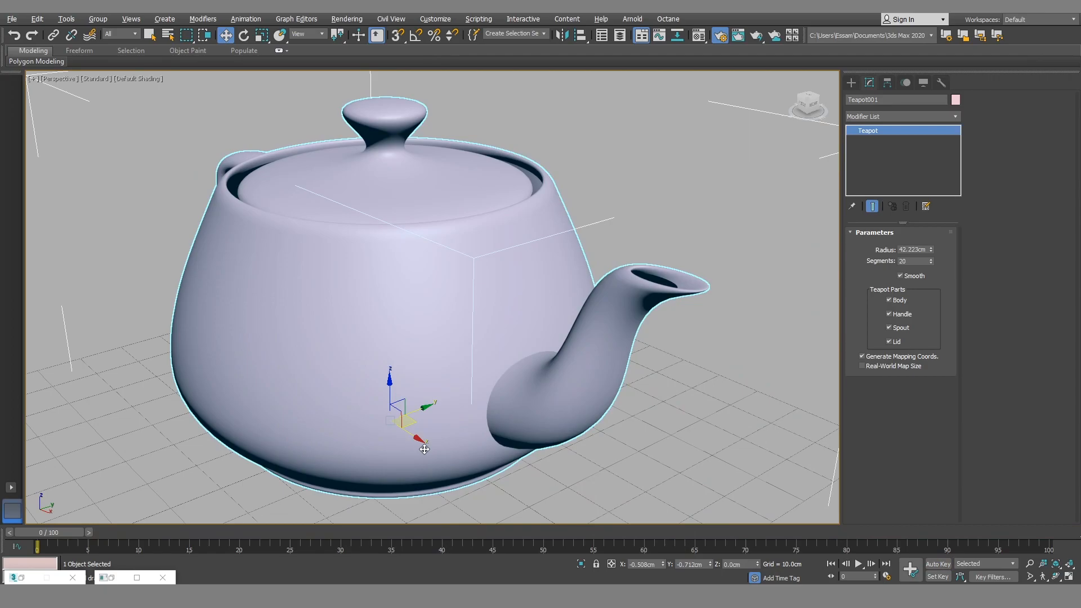
# - Clone the teapot backward along its X axis as three independent copies, forming a row of four
pyautogui.scroll(-3, 396, 435)
pyautogui.moveTo(396, 435); pyautogui.dragTo(586, 439, button='middle')
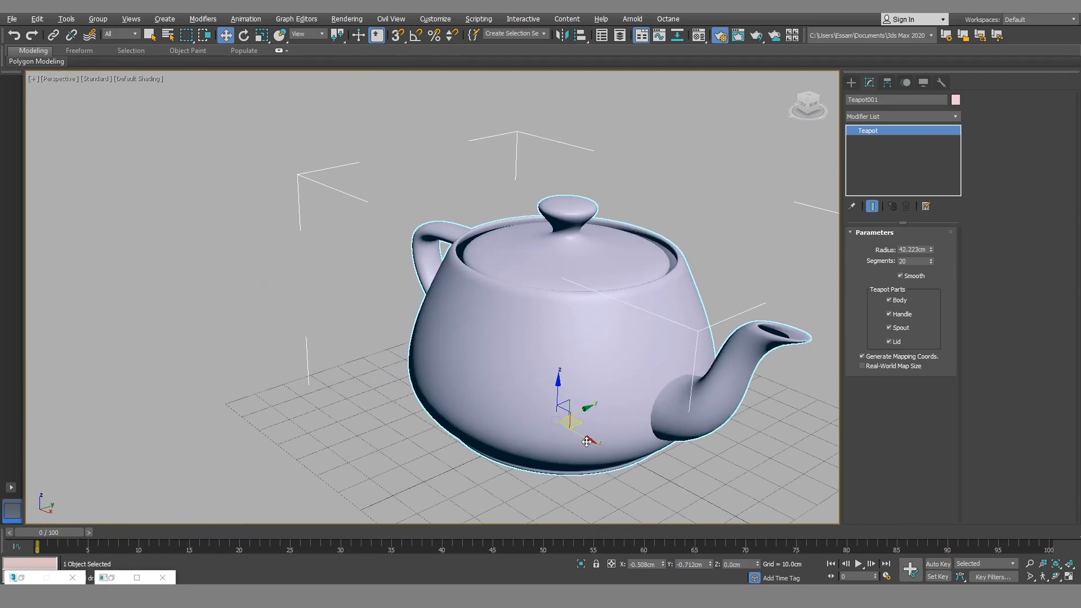
pyautogui.moveTo(588, 440)
pyautogui.keyDown('shift'); pyautogui.mouseDown()
pyautogui.moveTo(428, 315)
pyautogui.moveTo(390, 265)
pyautogui.mouseUp(); pyautogui.keyUp('shift')
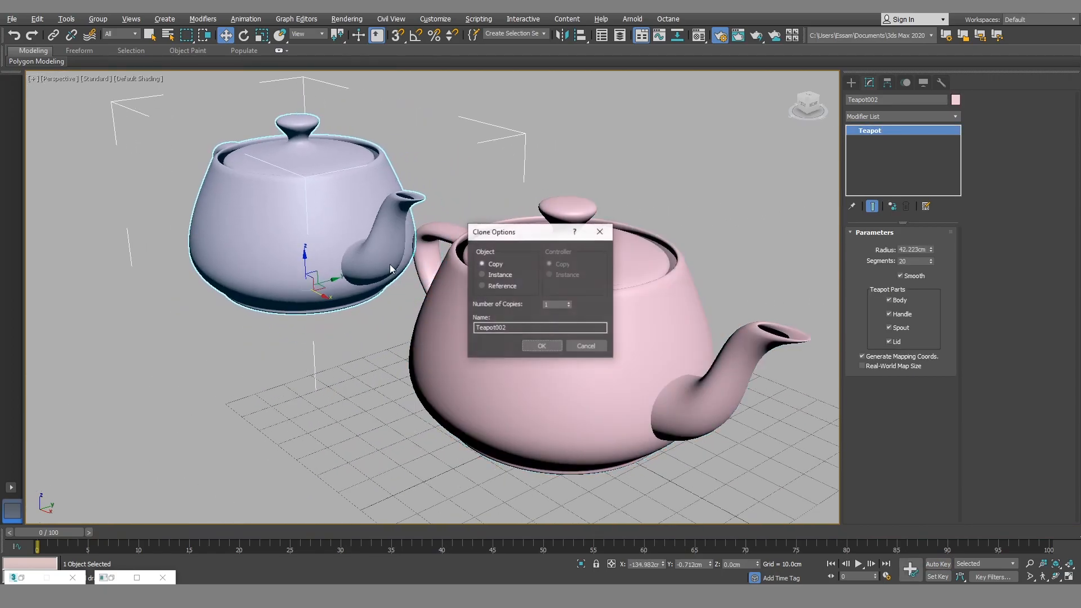
pyautogui.click(551, 346)
# - Frame a low, close perspective view with the original teapot in the foreground and the copies receding behind it, with nothing selected
pyautogui.keyDown('alt'); pyautogui.moveTo(496, 313); pyautogui.dragTo(467, 299, button='middle'); pyautogui.keyUp('alt')
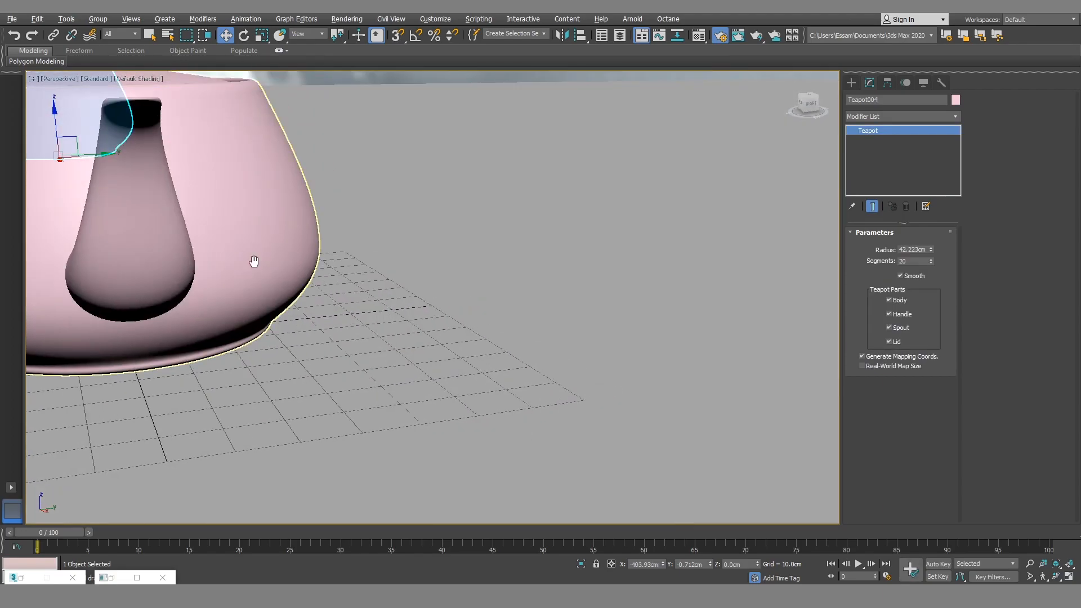
pyautogui.moveTo(236, 257); pyautogui.dragTo(619, 334, button='middle')
pyautogui.click(468, 210)
pyautogui.press('z')
pyautogui.scroll(4, 458, 212)
pyautogui.keyDown('alt'); pyautogui.moveTo(458, 212); pyautogui.dragTo(575, 206, button='middle'); pyautogui.keyUp('alt')
pyautogui.scroll(5, 574, 205)
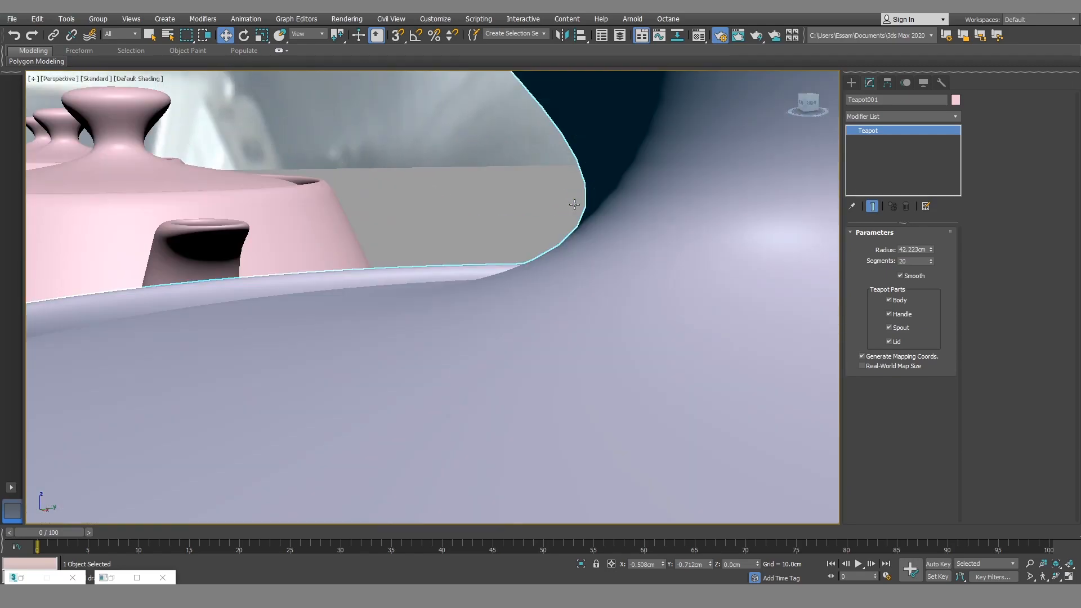
pyautogui.scroll(-8, 572, 203)
pyautogui.scroll(6, 573, 203)
pyautogui.scroll(-6, 574, 202)
pyautogui.moveTo(574, 203); pyautogui.dragTo(565, 205, button='middle')
pyautogui.click(1029, 564)
pyautogui.moveTo(523, 359); pyautogui.dragTo(531, 340)
pyautogui.moveTo(532, 339); pyautogui.dragTo(612, 398, button='middle')
pyautogui.rightClick(611, 398)
pyautogui.click(486, 127)
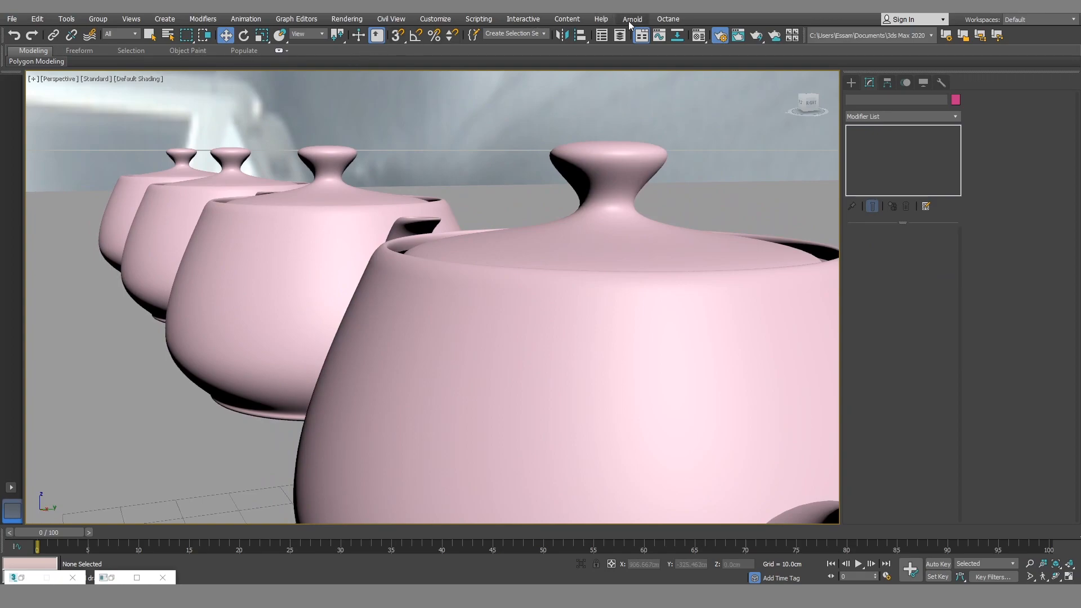
# - Bring back the running OctaneRender viewport and reload the scene so the cloned teapots are rendered
pyautogui.click(667, 19)
pyautogui.click(673, 38)
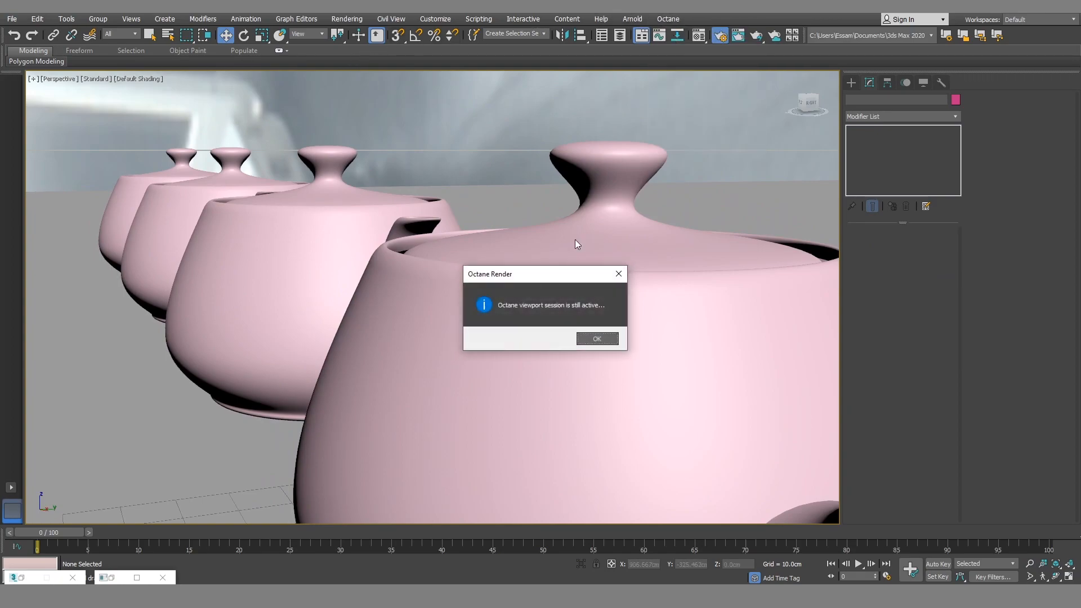
pyautogui.click(596, 338)
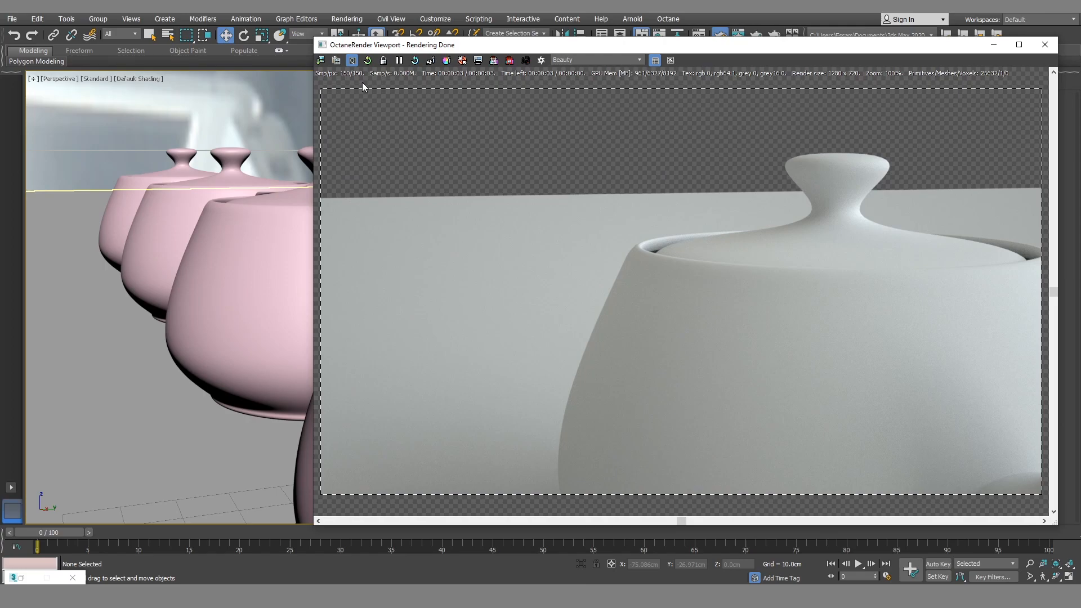
pyautogui.click(365, 62)
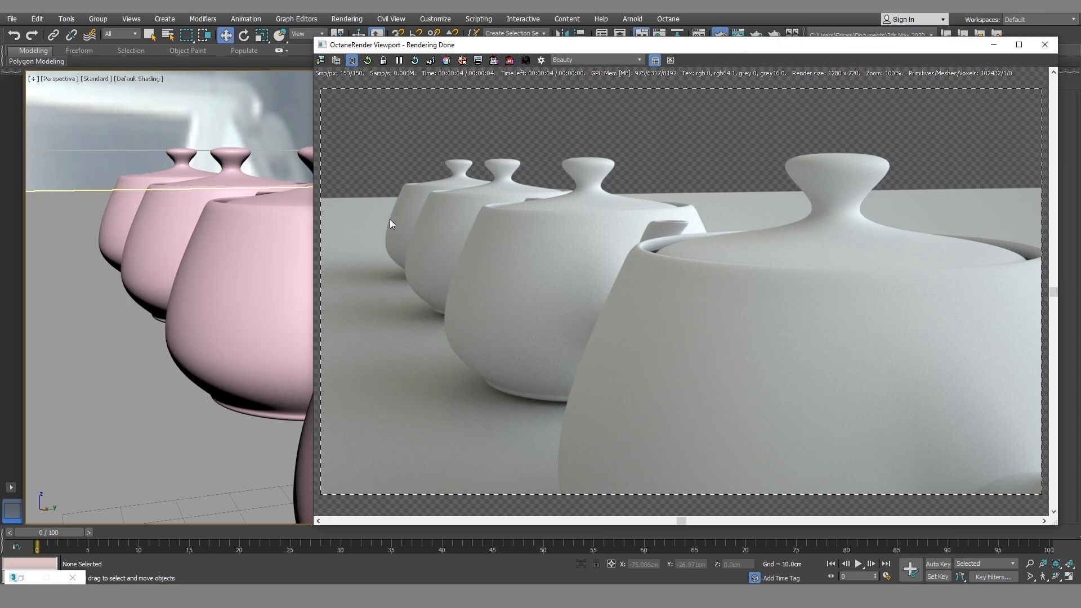
# - Create a physical camera from the current perspective view, with the Render Setup window minimized
pyautogui.press('F10')
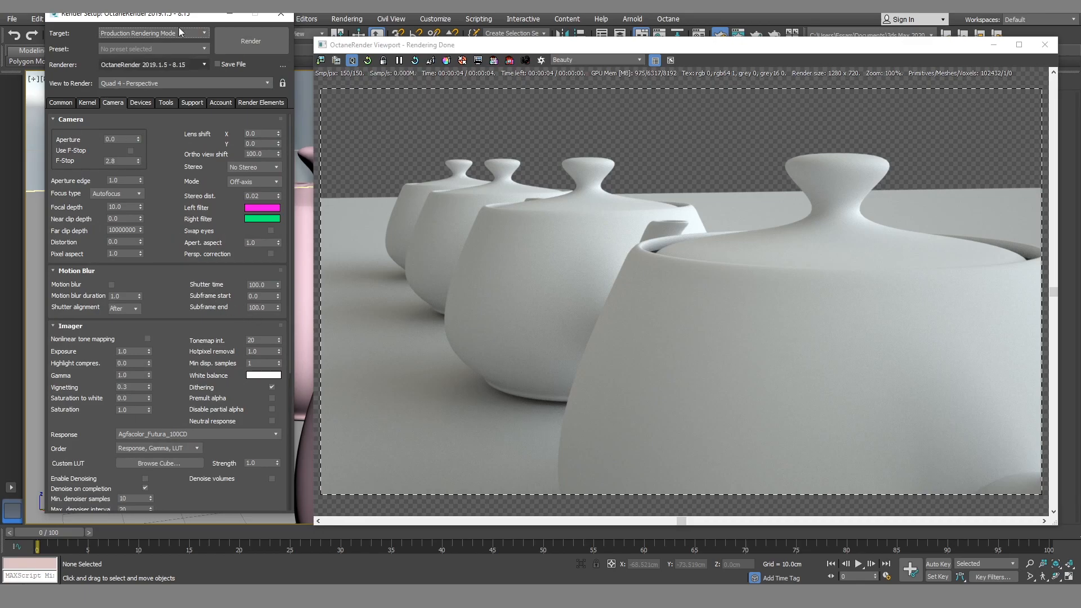
pyautogui.click(229, 13)
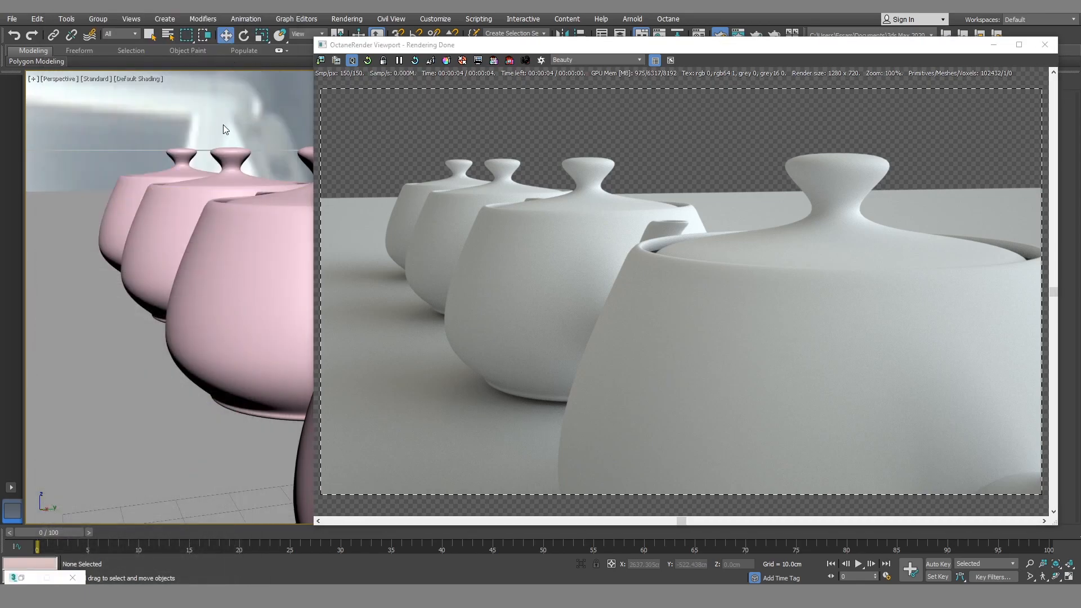
pyautogui.hotkey('ctrl', 'c')
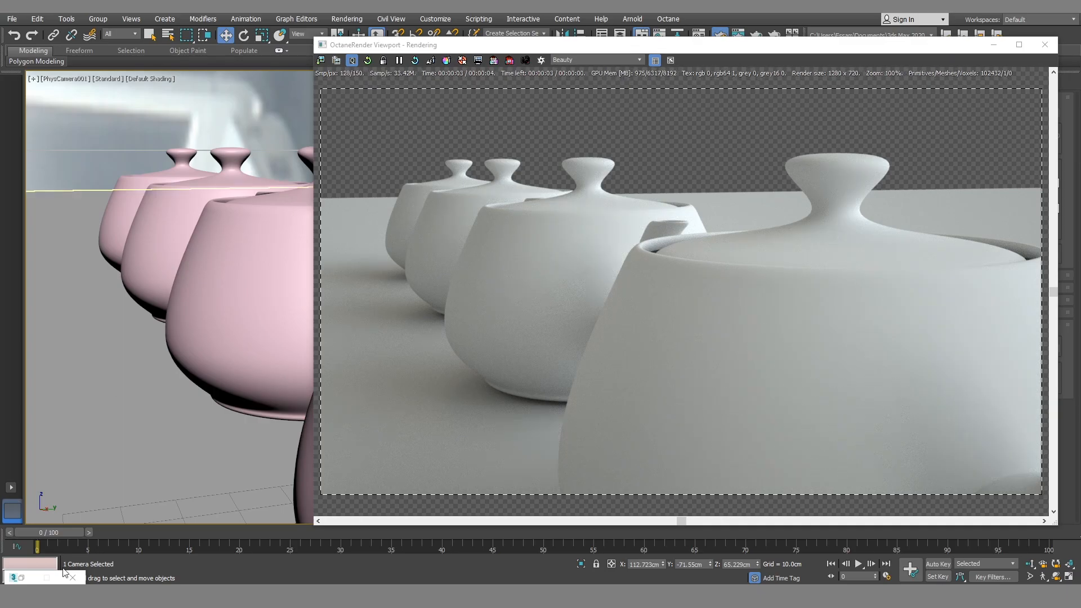
# - Restore the Render Setup window and enable Use F-Stop at 2.8 in the Octane Camera settings
pyautogui.click(21, 578)
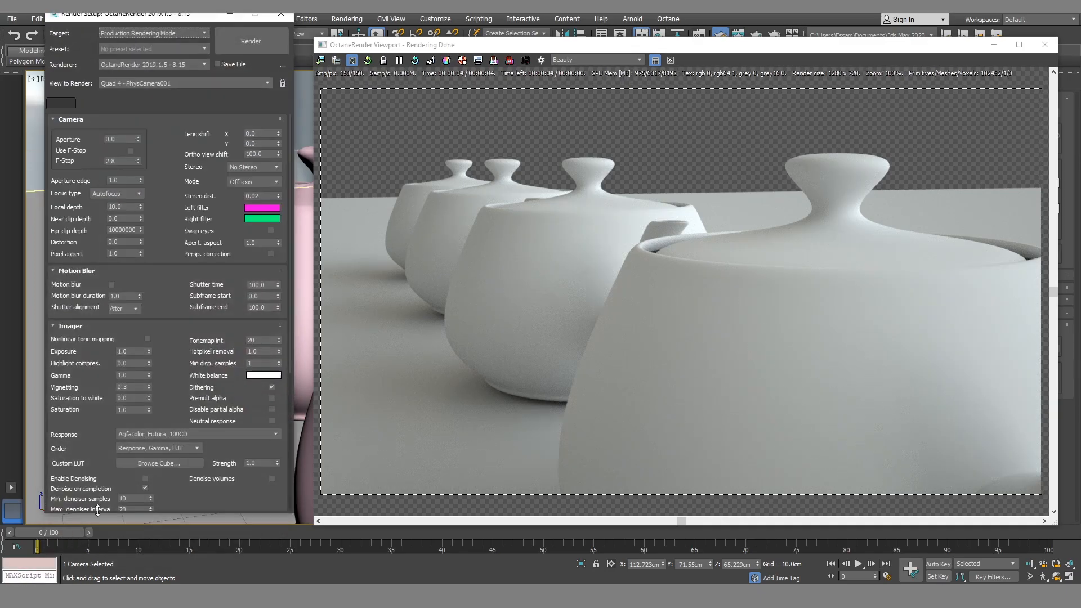
pyautogui.click(131, 151)
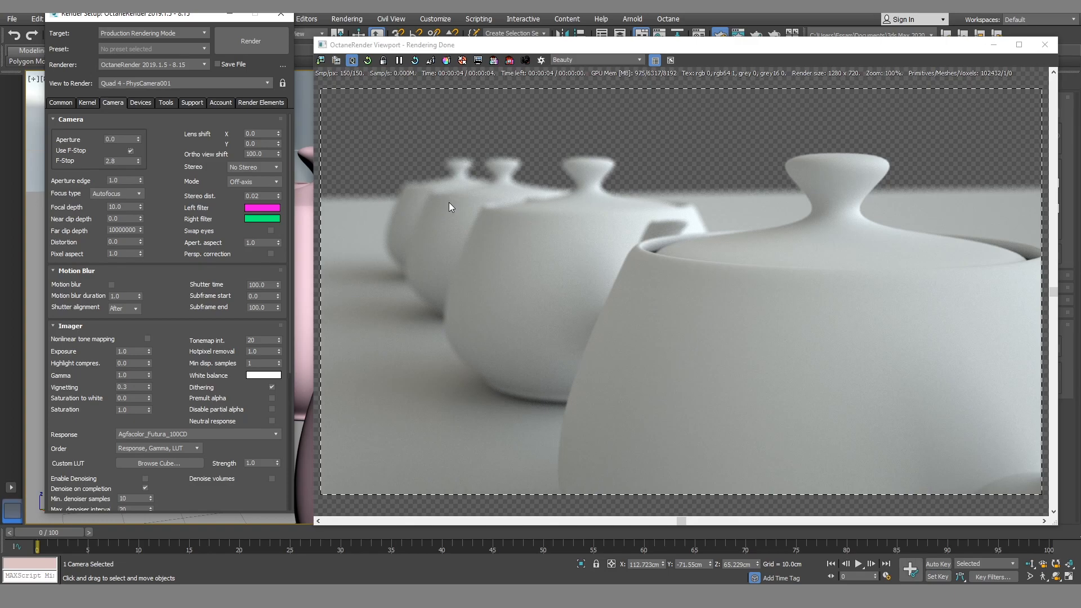
# - Pick the render's focus point on the front teapot, on the rearmost teapot, and again on the front teapot
pyautogui.click(430, 62)
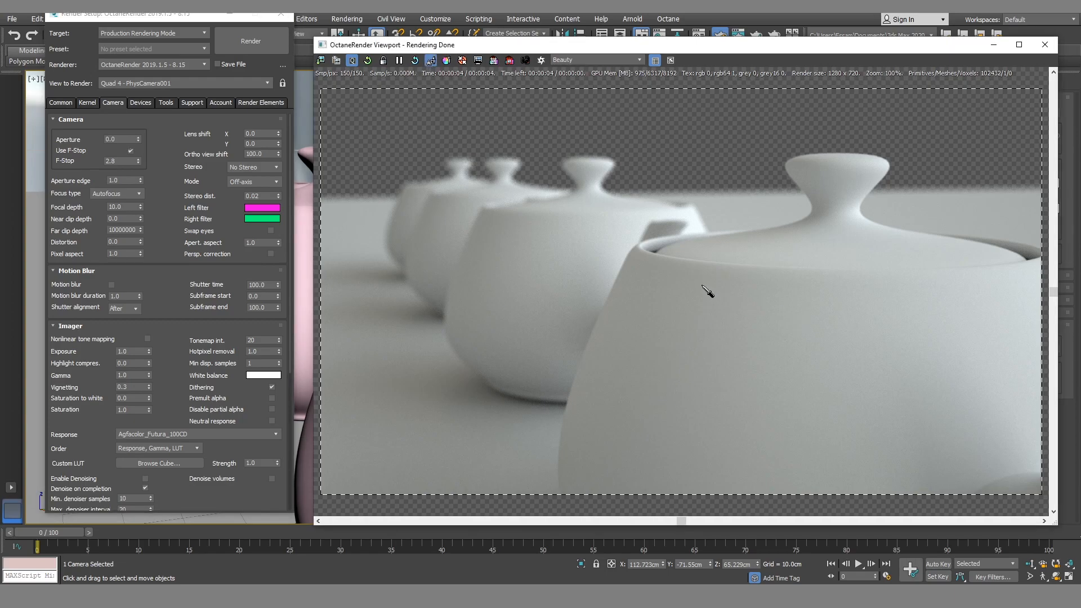
pyautogui.click(645, 264)
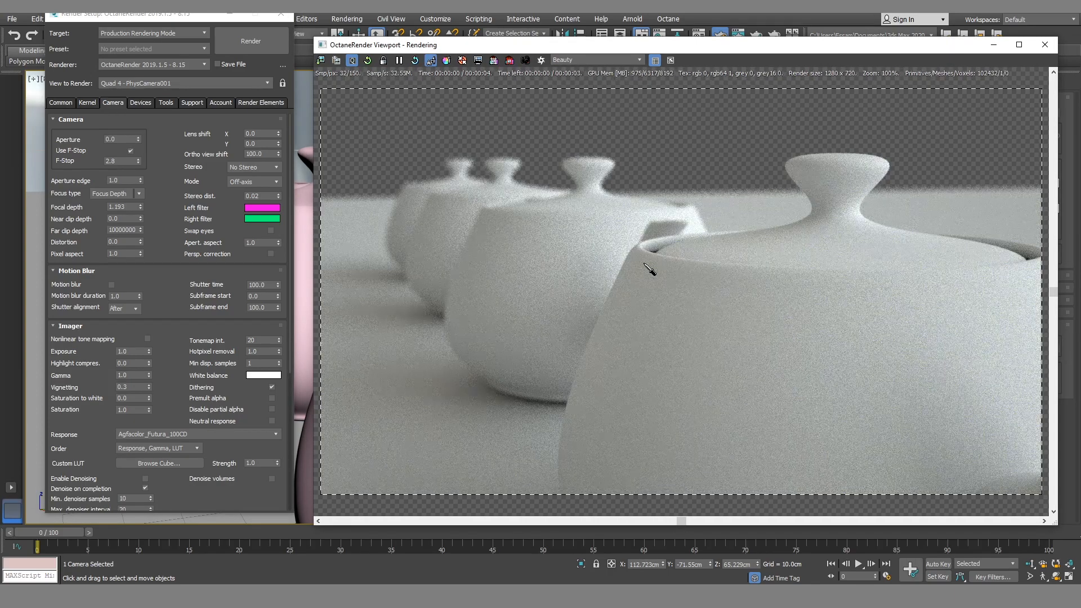
pyautogui.click(417, 204)
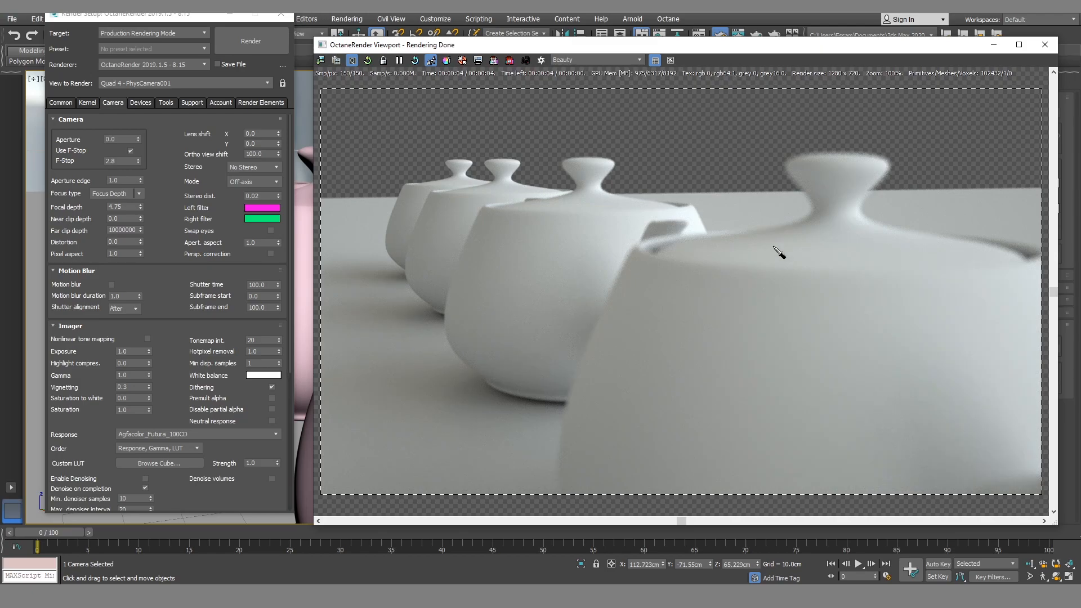
pyautogui.click(666, 304)
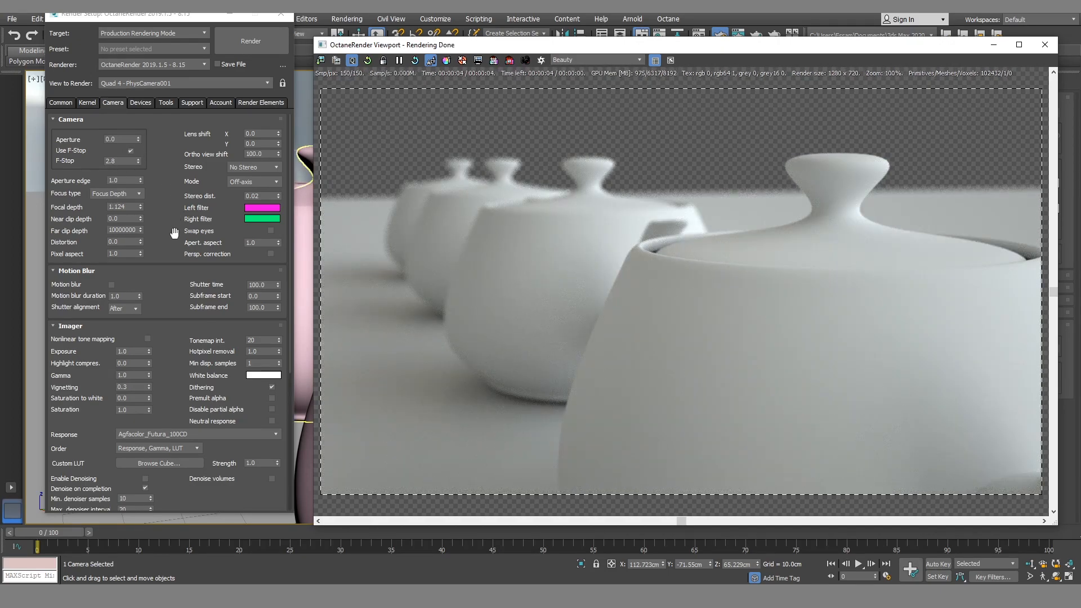
# - Set the Imager exposure to 2.2 and then to 0.5 to compare the render's brightness
pyautogui.scroll(-3, 171, 194)
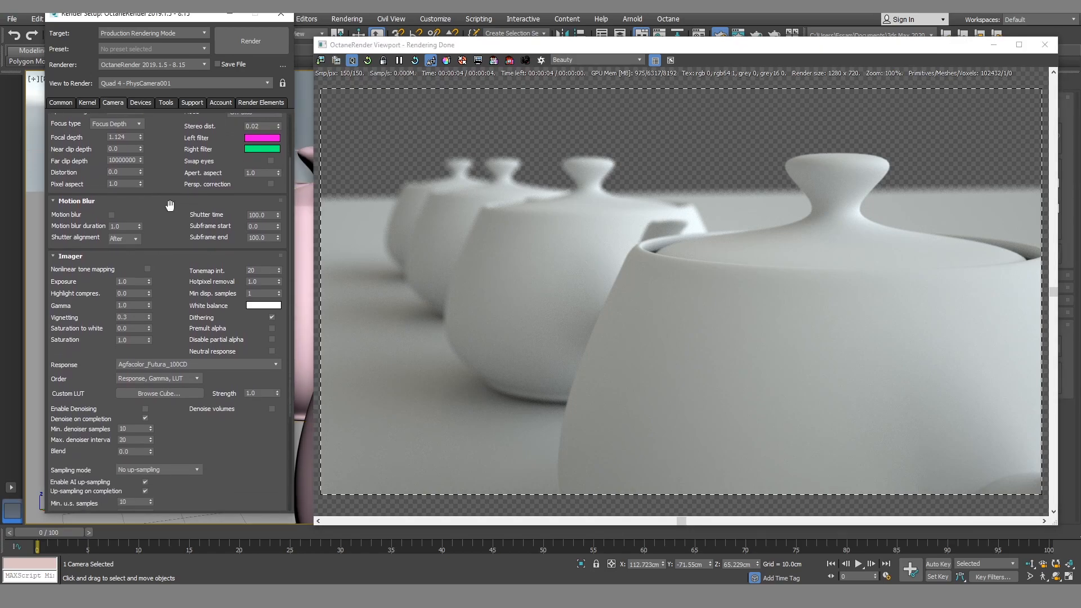
pyautogui.click(177, 363)
pyautogui.moveTo(176, 327); pyautogui.dragTo(176, 313)
pyautogui.scroll(2, 171, 321)
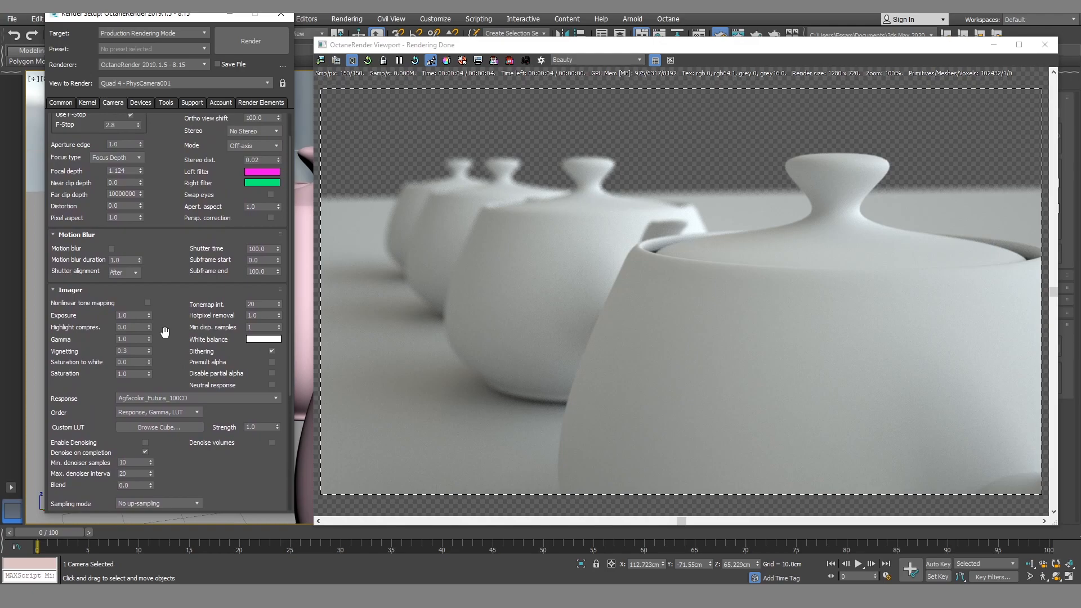
pyautogui.click(137, 315)
pyautogui.write('2.2')
pyautogui.press('Return')
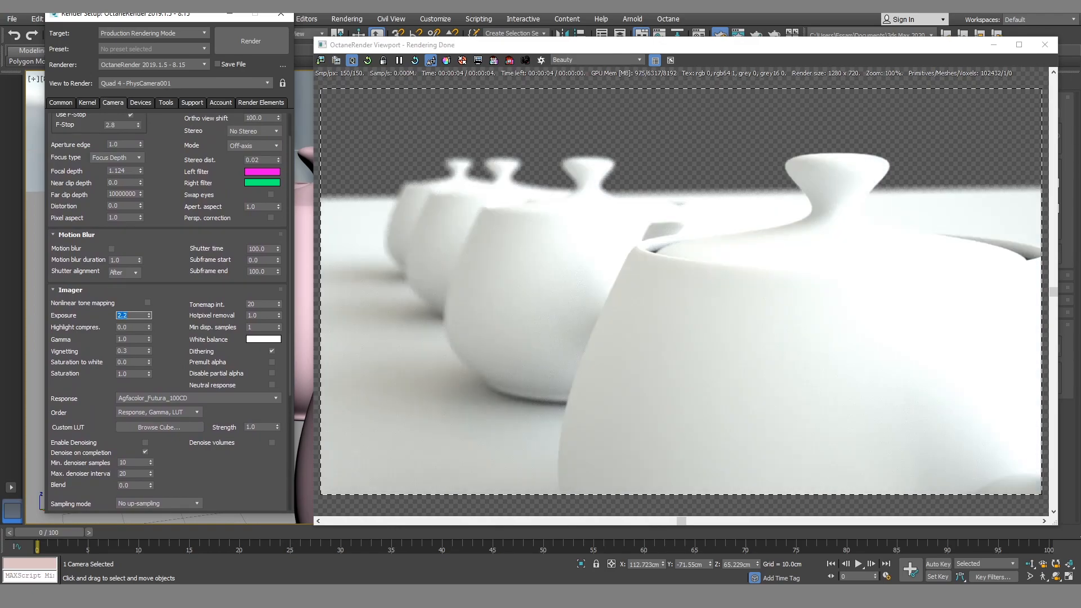
pyautogui.write('.5')
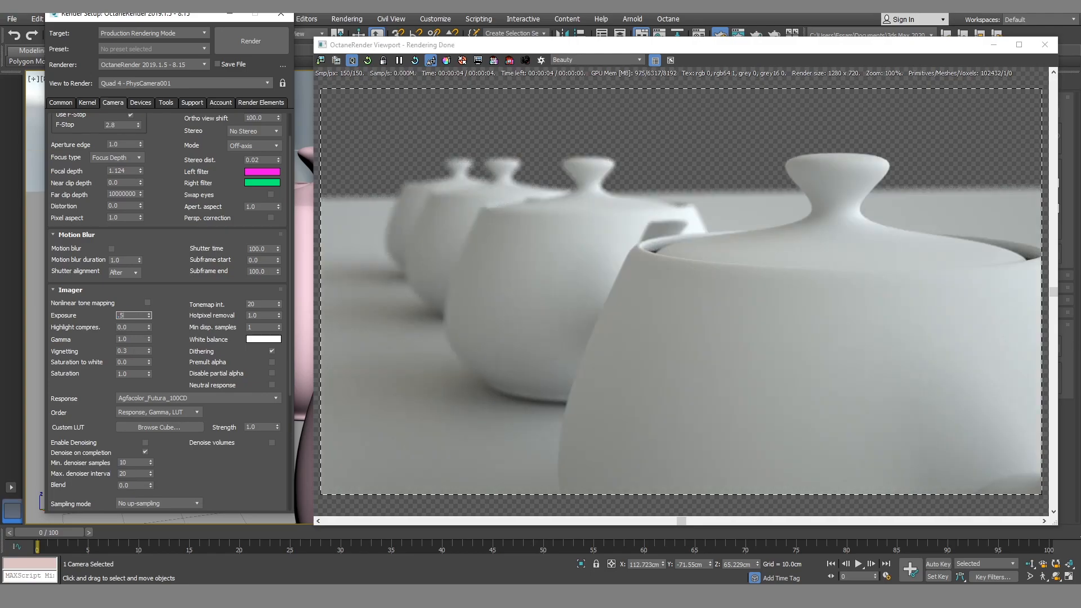
pyautogui.press('Return')
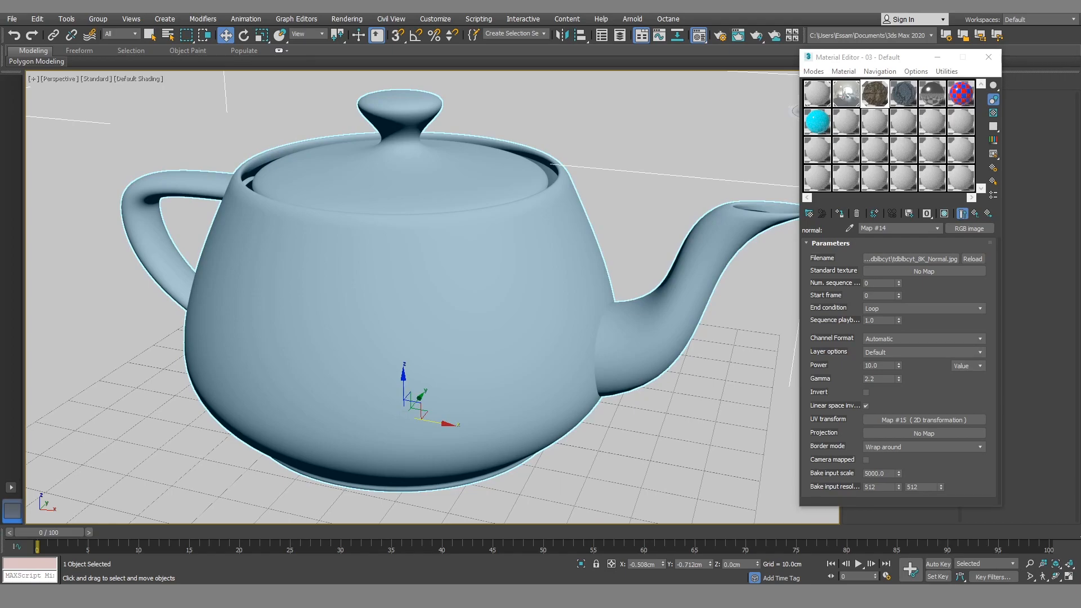
# - Go up from the normal map to the 03 - Default material and view the input types available for Diffuse
pyautogui.click(975, 213)
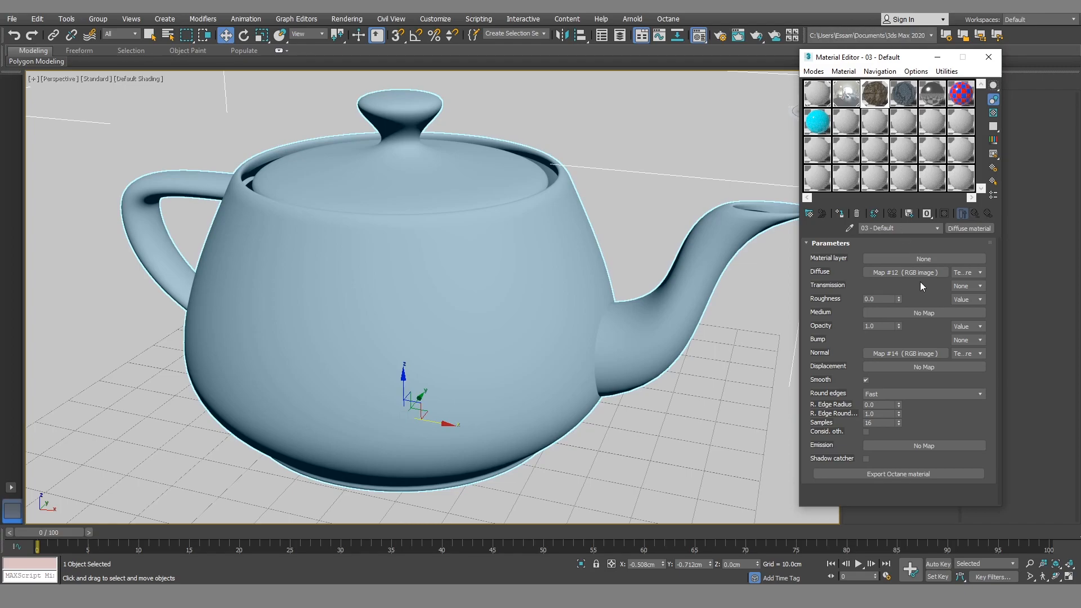
pyautogui.click(971, 273)
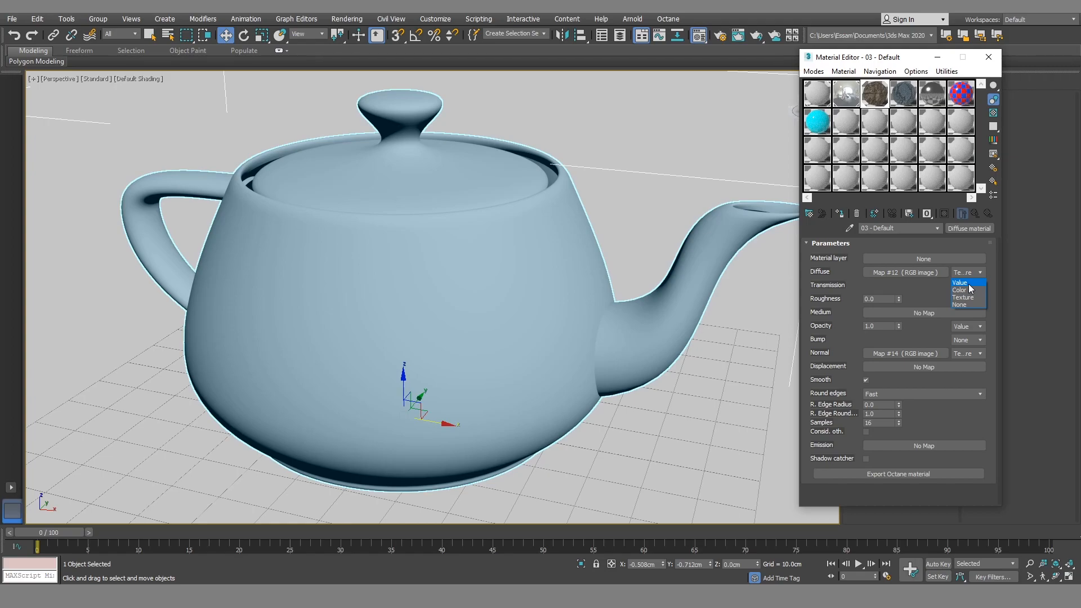
pyautogui.click(925, 290)
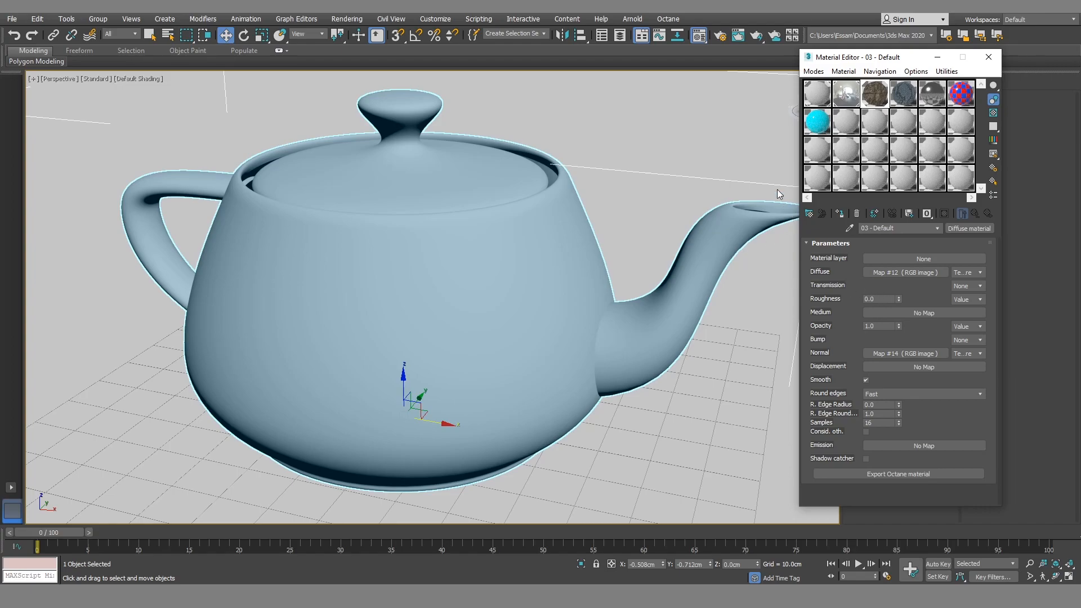
# - Start the OctaneRender live viewport and examine the stone texture close up where the spout meets the teapot's body
pyautogui.click(658, 17)
pyautogui.click(677, 38)
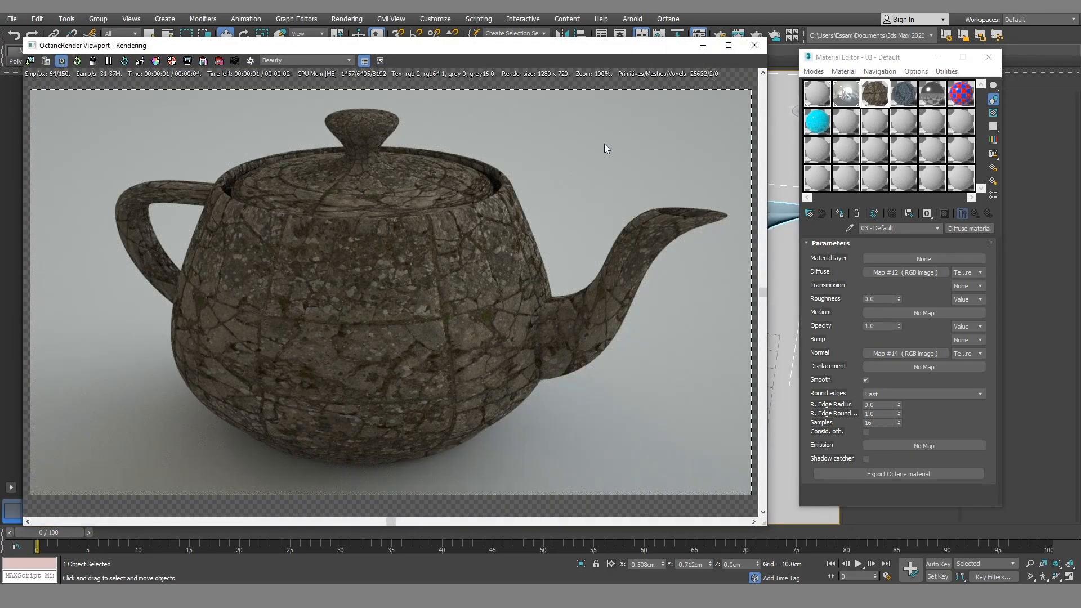
pyautogui.click(786, 216)
pyautogui.keyDown('alt'); pyautogui.moveTo(787, 216); pyautogui.dragTo(807, 137, button='middle'); pyautogui.keyUp('alt')
pyautogui.scroll(3, 792, 231)
pyautogui.scroll(2, 794, 223)
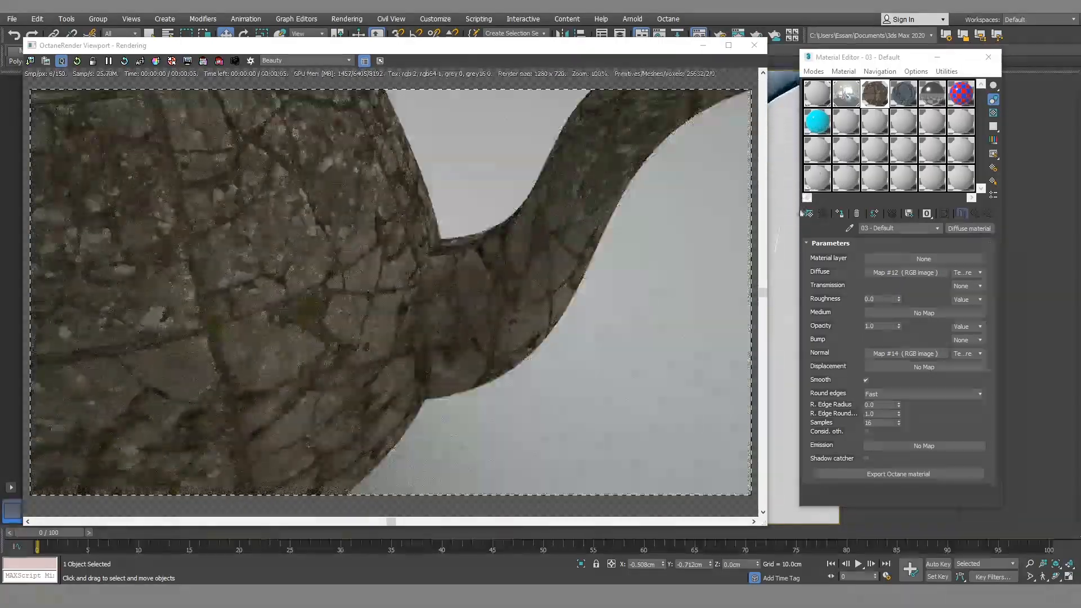
pyautogui.moveTo(784, 246); pyautogui.dragTo(890, 211, button='middle')
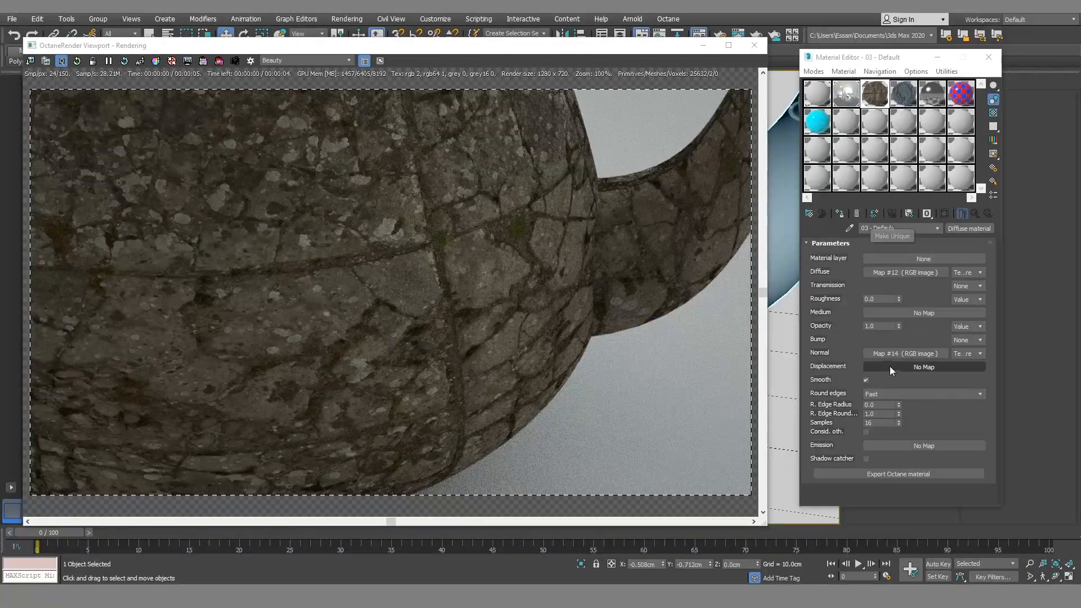
# - Set the normal map's Power to 0 and then to 20, view the whole teapot, and return to the parent material
pyautogui.click(907, 353)
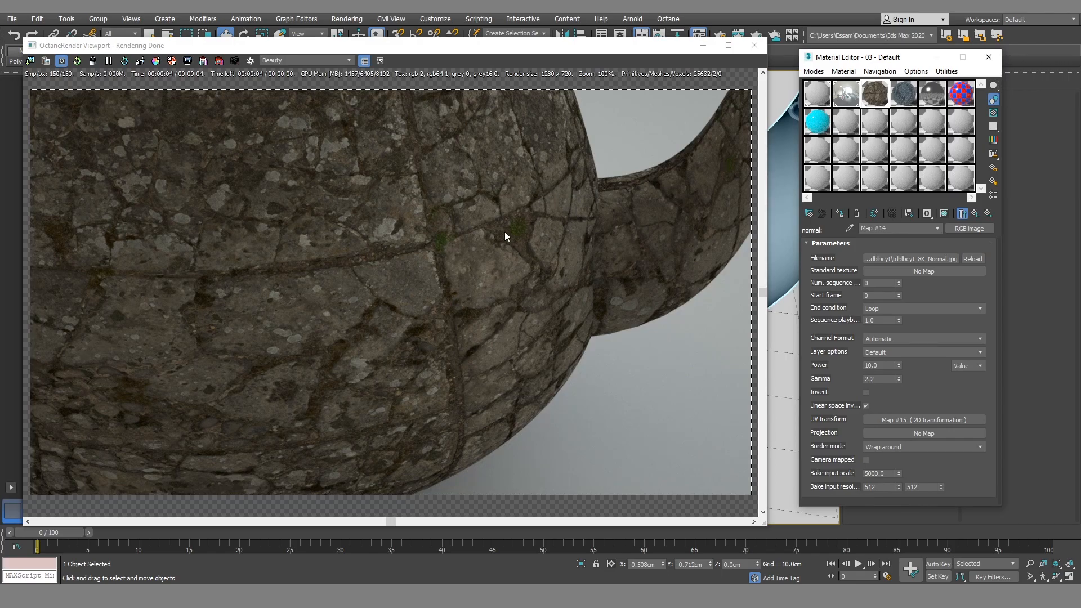
pyautogui.rightClick(898, 366)
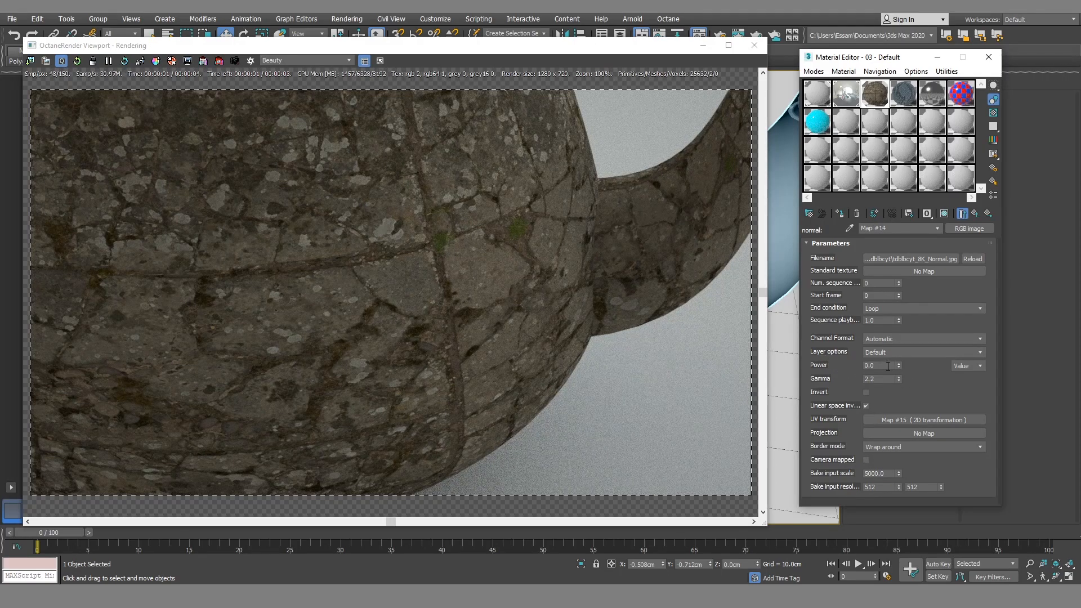
pyautogui.moveTo(886, 366); pyautogui.dragTo(856, 363)
pyautogui.write('20')
pyautogui.press('Return')
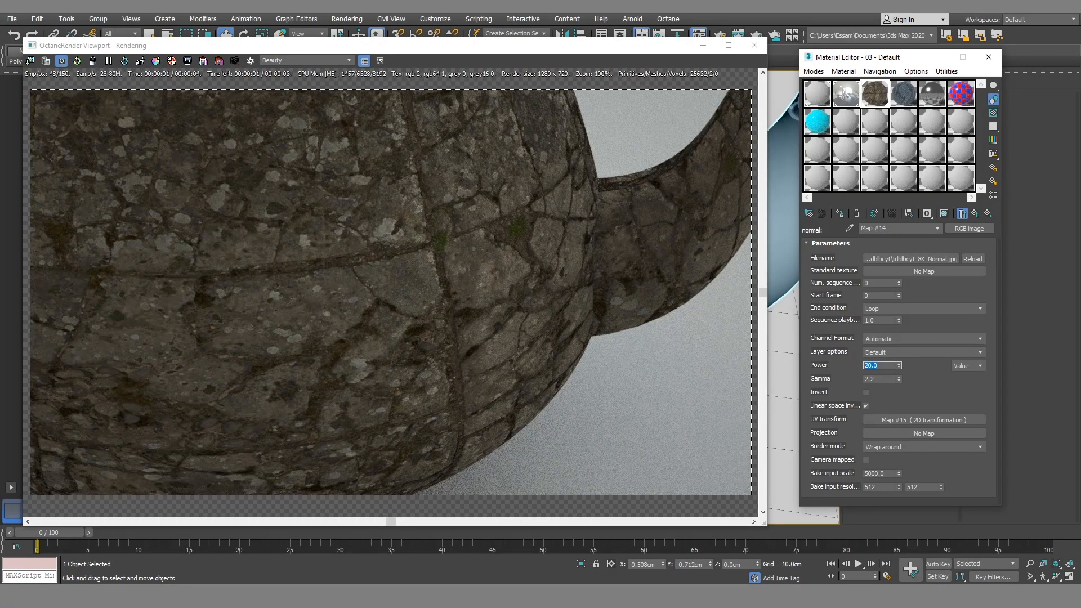
pyautogui.keyDown('alt'); pyautogui.moveTo(789, 341); pyautogui.dragTo(706, 366, button='middle'); pyautogui.keyUp('alt')
pyautogui.scroll(-4, 786, 336)
pyautogui.click(975, 214)
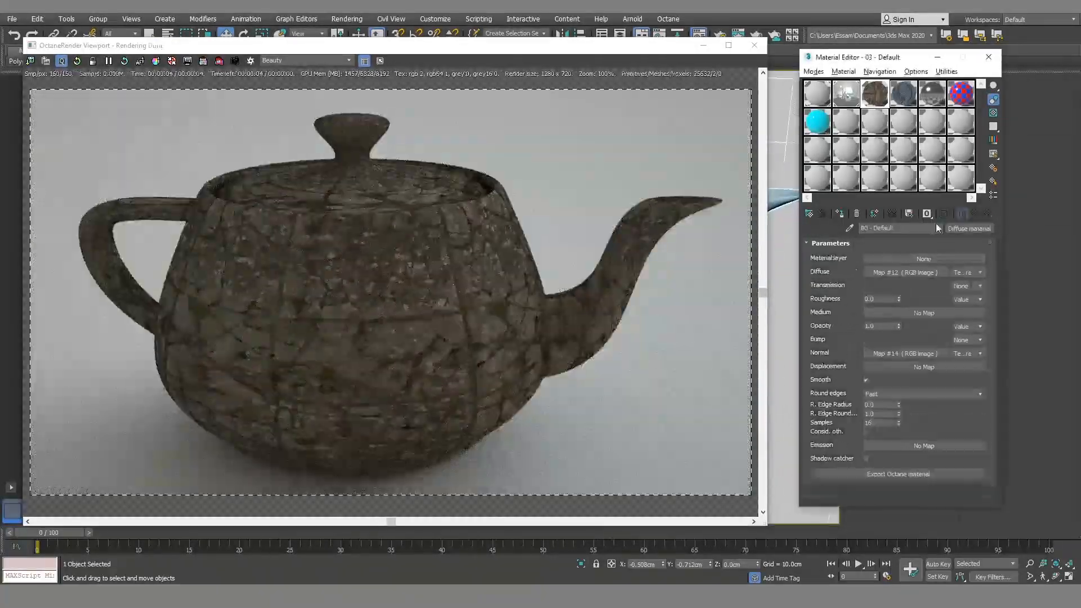
# - Select the 04 - Default material, view the available OctaneRender material types, and close the browser without choosing one
pyautogui.click(904, 99)
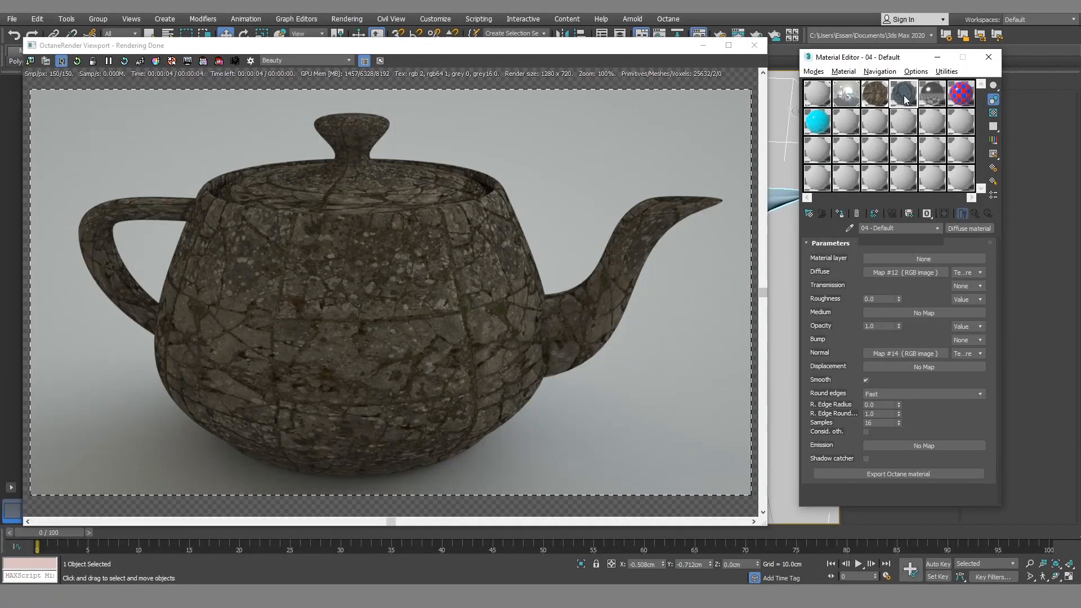
pyautogui.click(954, 227)
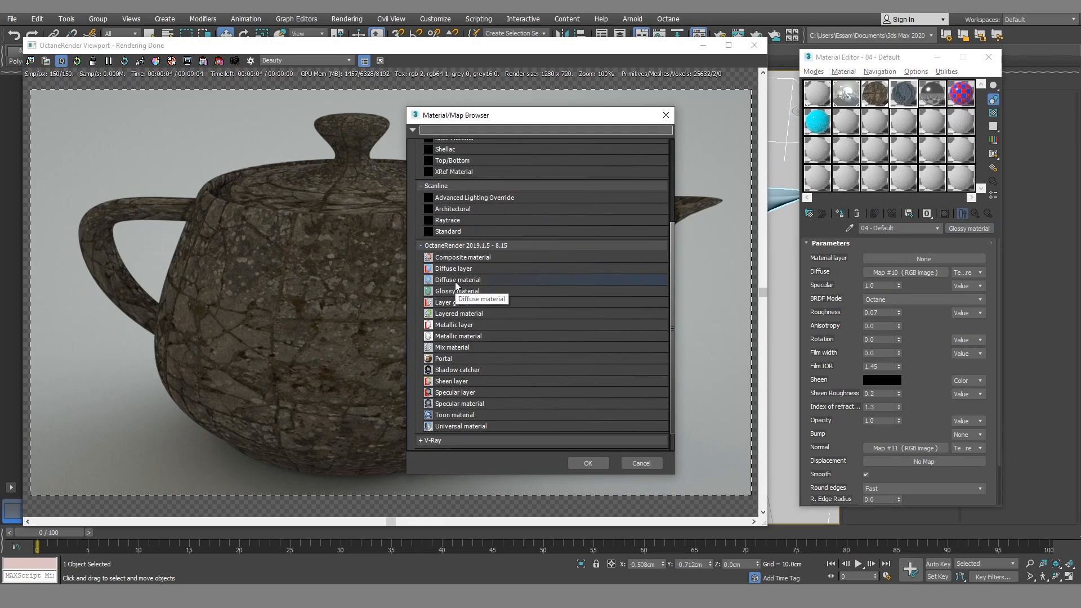
pyautogui.click(642, 464)
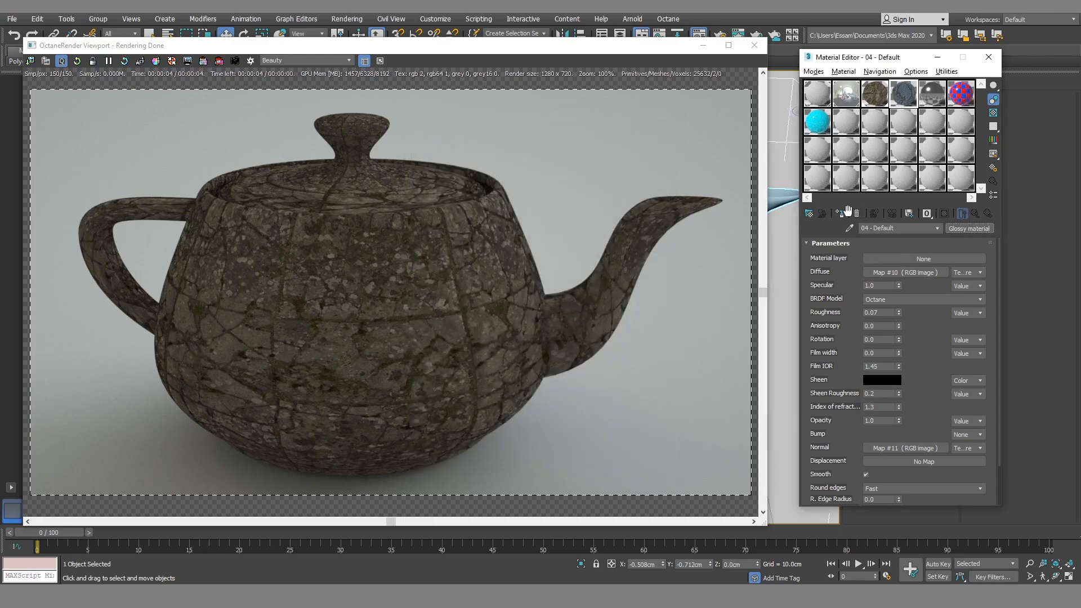
# - Assign the 04 - Default glossy material to the teapot and examine the scale texture close up around the spout
pyautogui.click(841, 215)
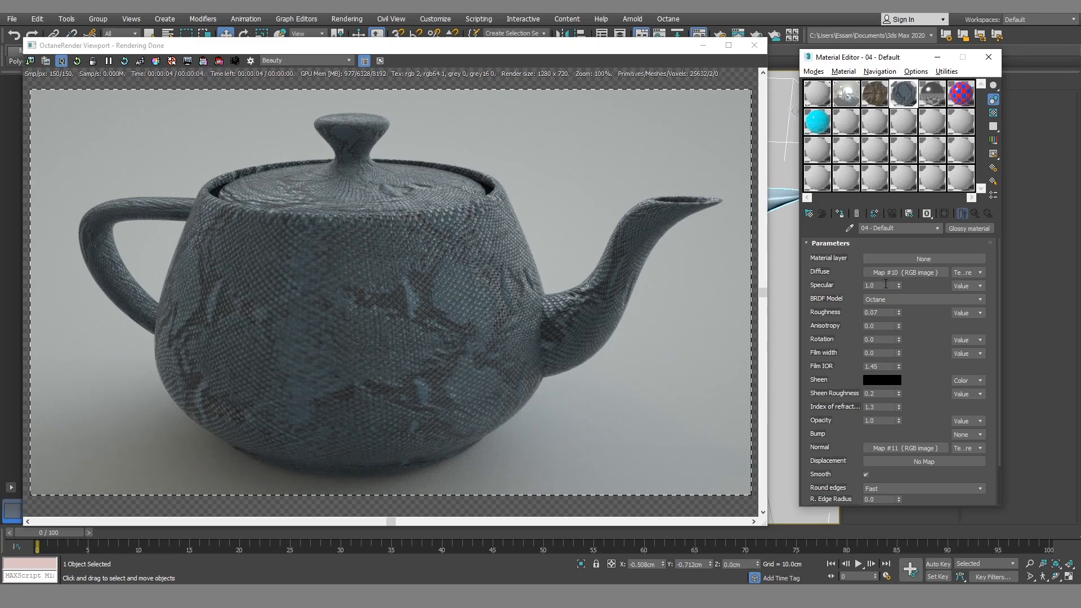
pyautogui.scroll(3, 792, 251)
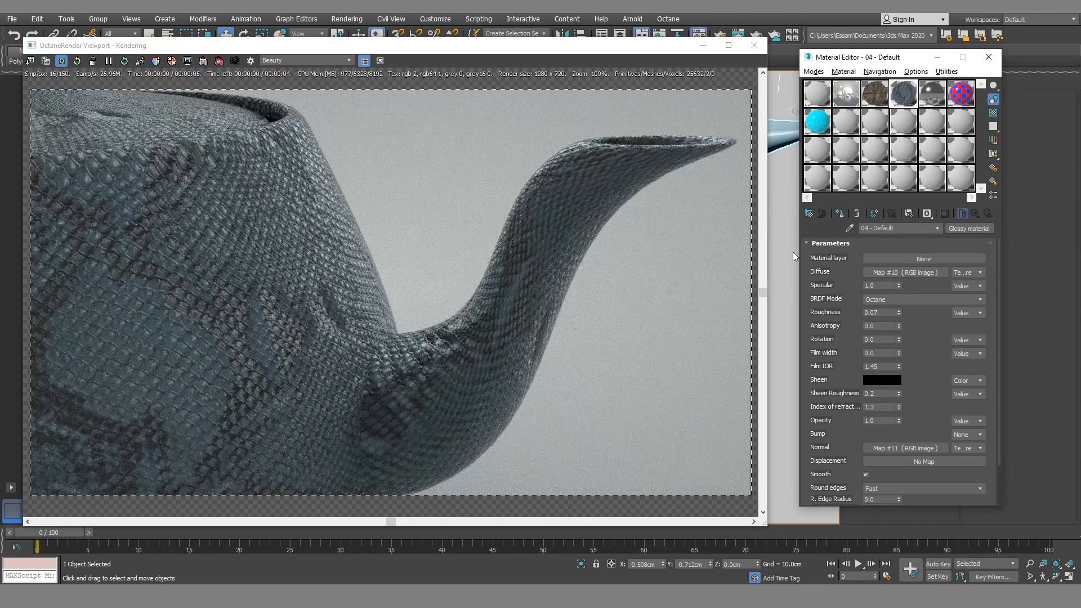
pyautogui.scroll(3, 793, 251)
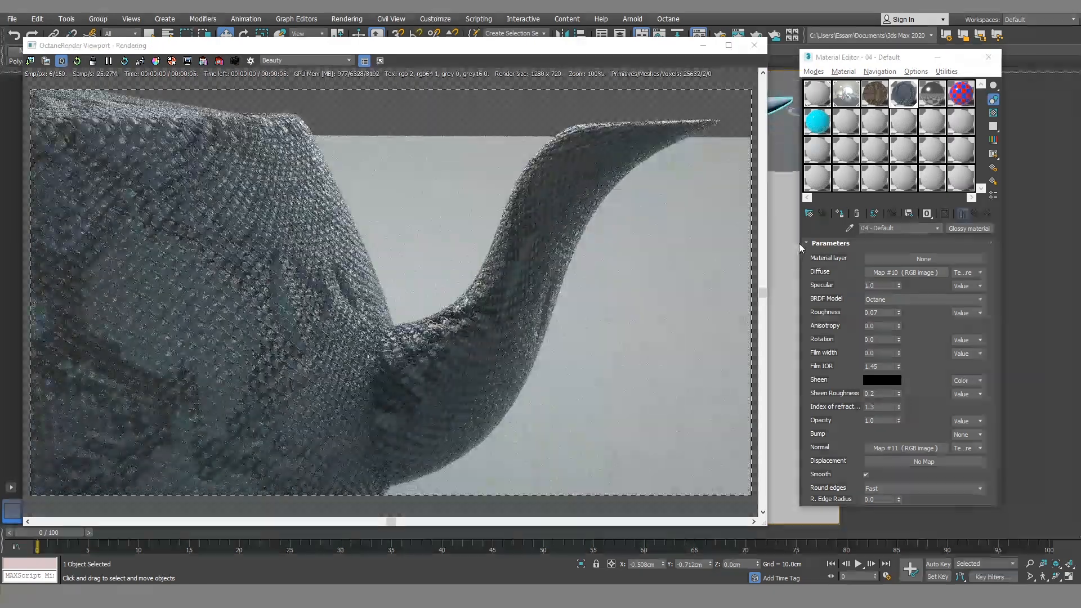
pyautogui.scroll(2, 788, 247)
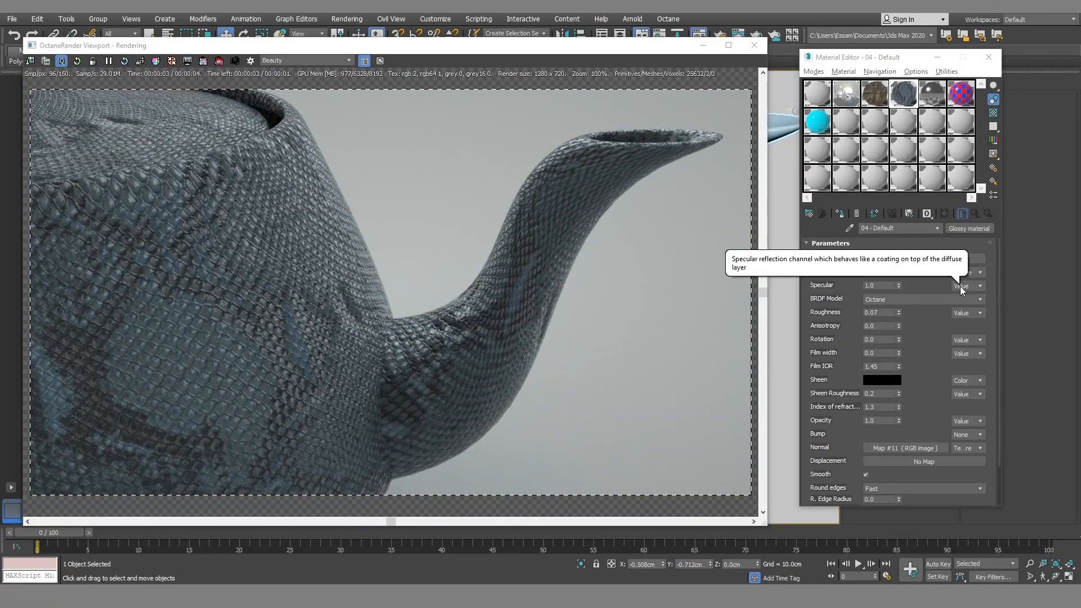
# - Try Roughness at 0 and 1 on the 04 - Default material, set it to 0, and view the whole teapot
pyautogui.rightClick(898, 312)
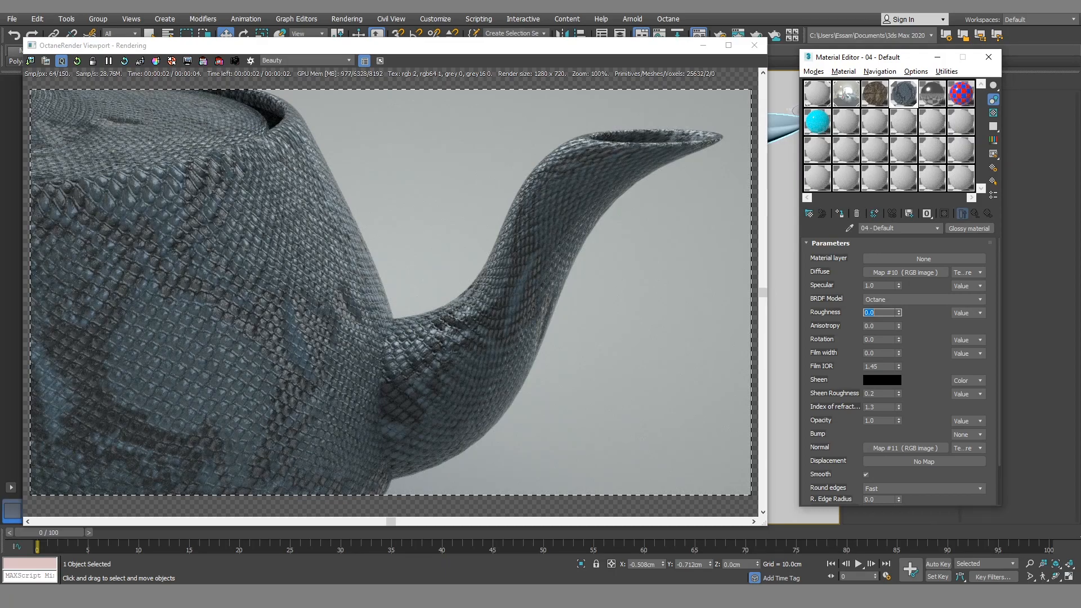
pyautogui.write('1')
pyautogui.press('Return')
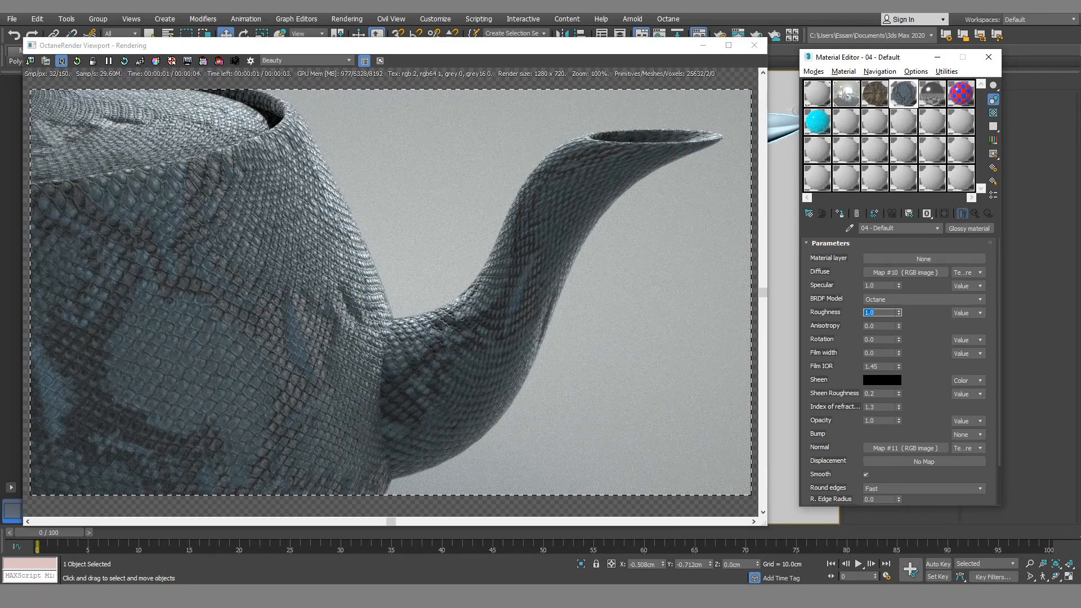
pyautogui.write('0')
pyautogui.press('Return')
pyautogui.scroll(-1, 826, 278)
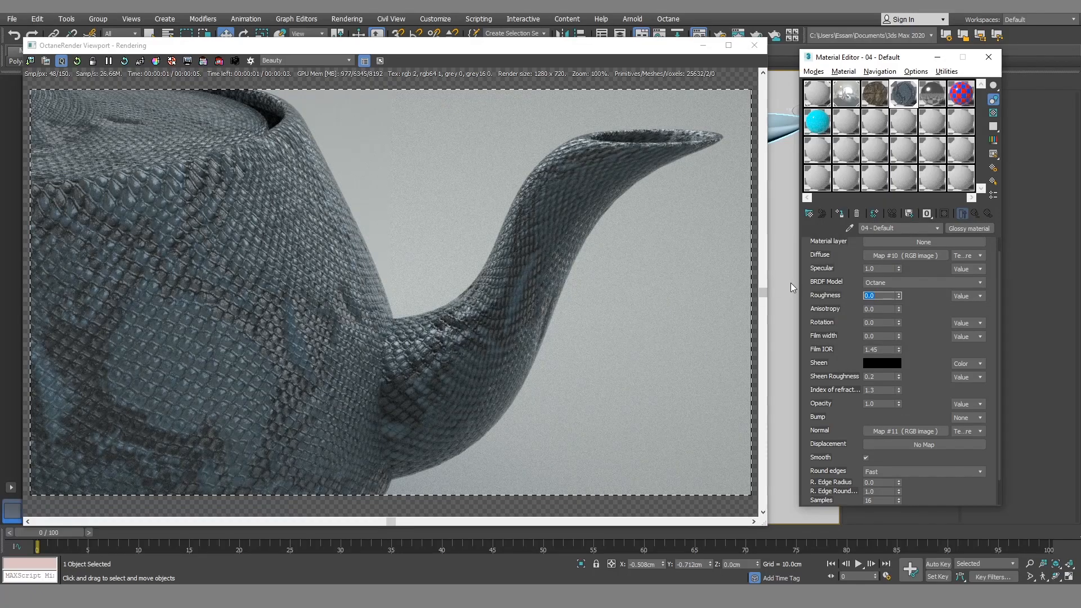
pyautogui.scroll(-4, 791, 282)
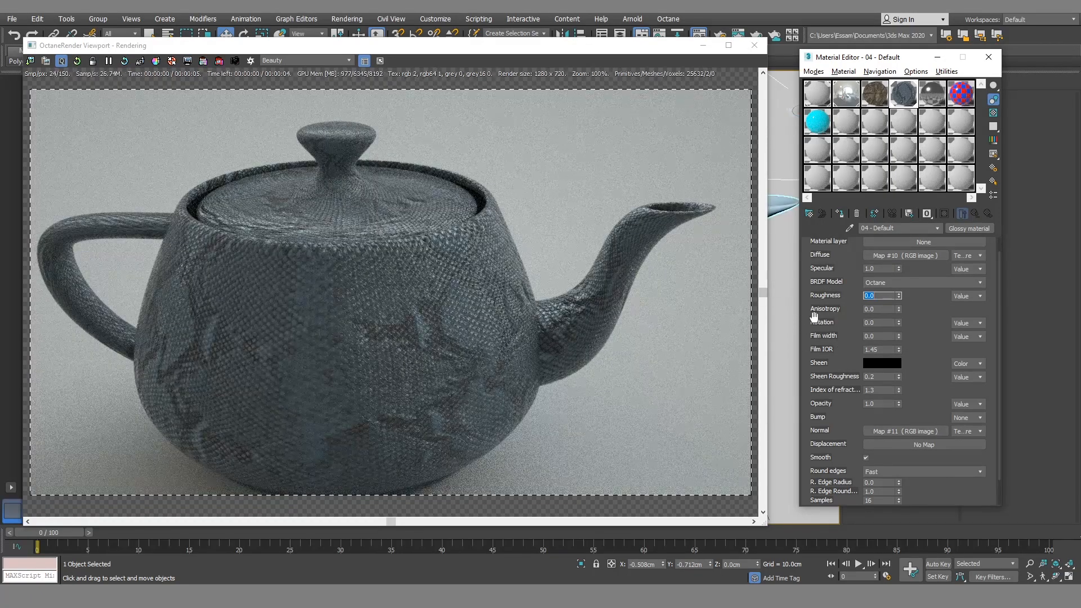
pyautogui.scroll(-2, 815, 310)
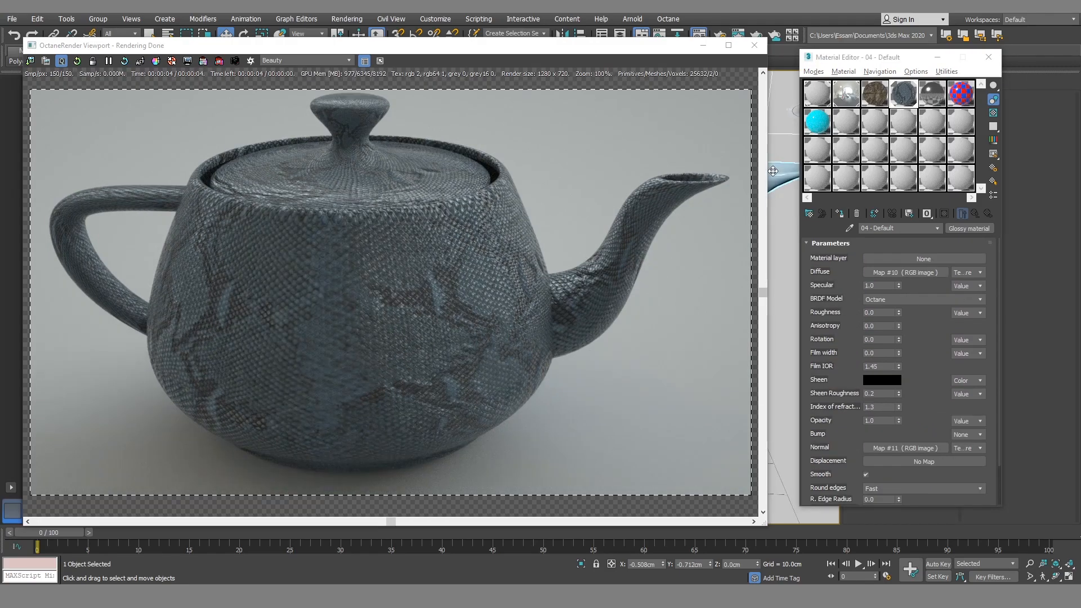
# - Assign the 05 - Default metallic material to the teapot and view it from a slightly different angle
pyautogui.click(931, 93)
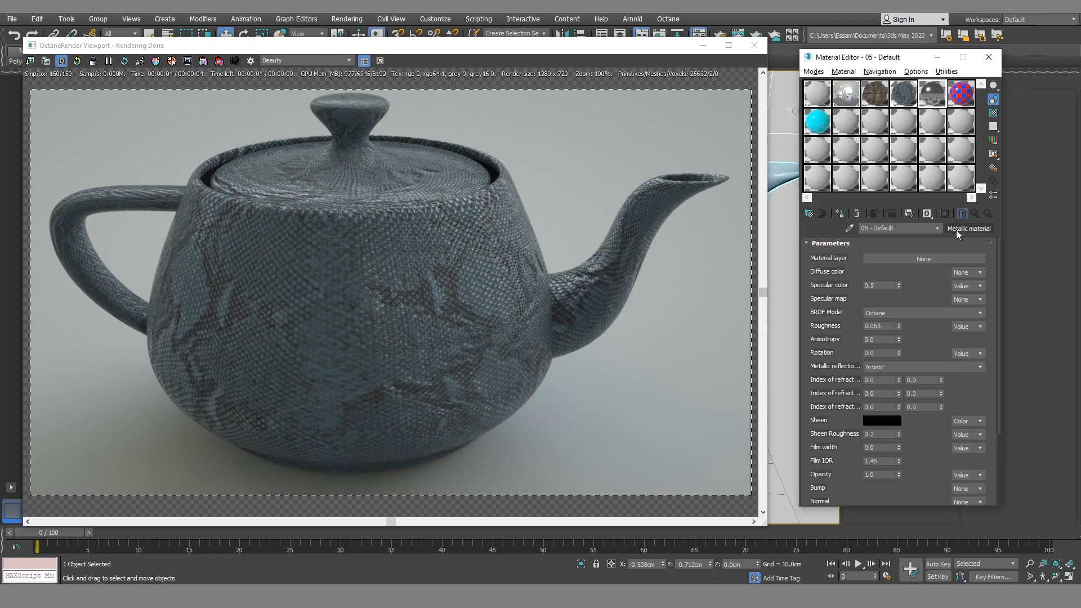
pyautogui.click(842, 215)
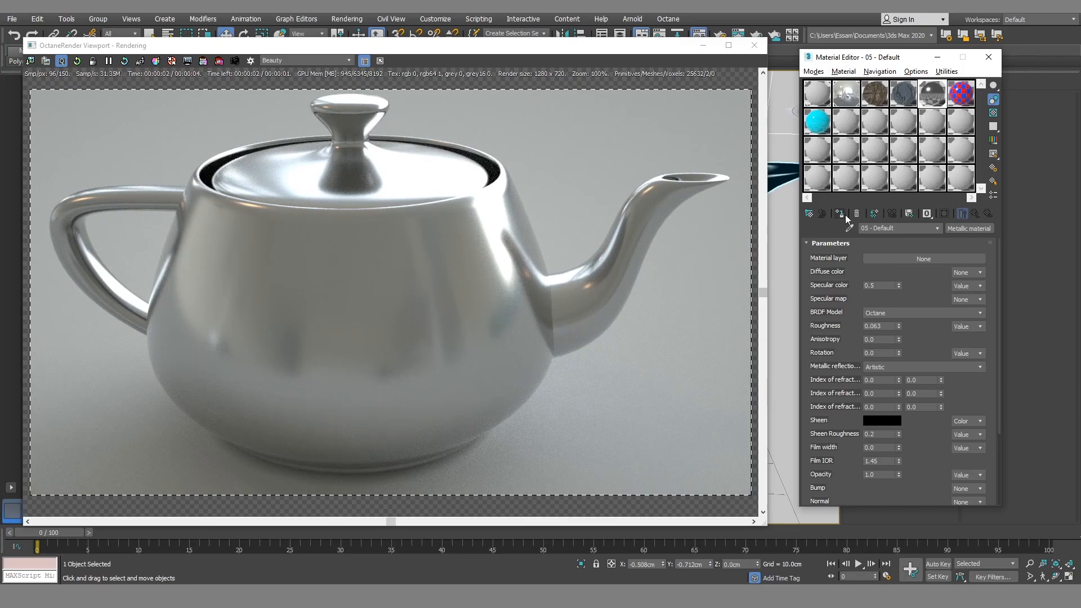
pyautogui.keyDown('alt'); pyautogui.moveTo(785, 244); pyautogui.dragTo(768, 243, button='middle'); pyautogui.keyUp('alt')
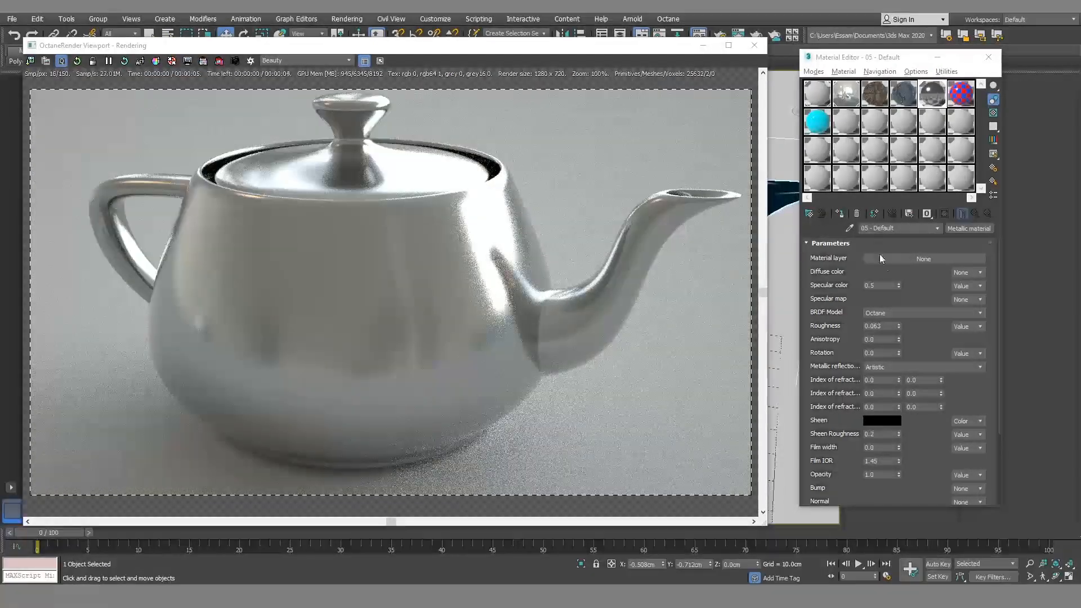
# - Try the metallic material's Specular color at 1 and 0, and return it to 0.5
pyautogui.doubleClick(886, 286)
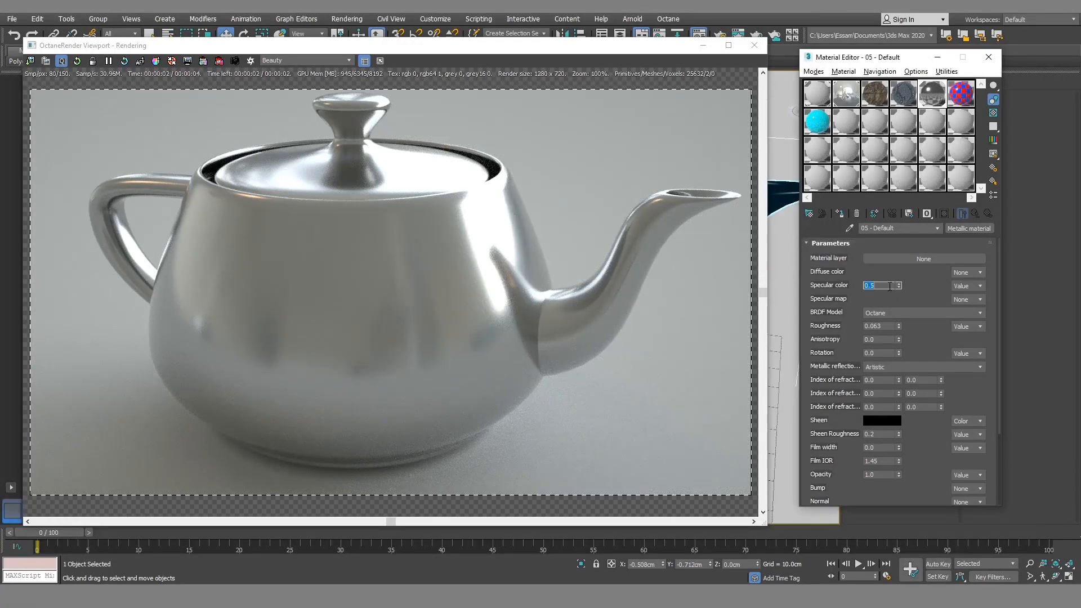
pyautogui.write('1')
pyautogui.press('Return')
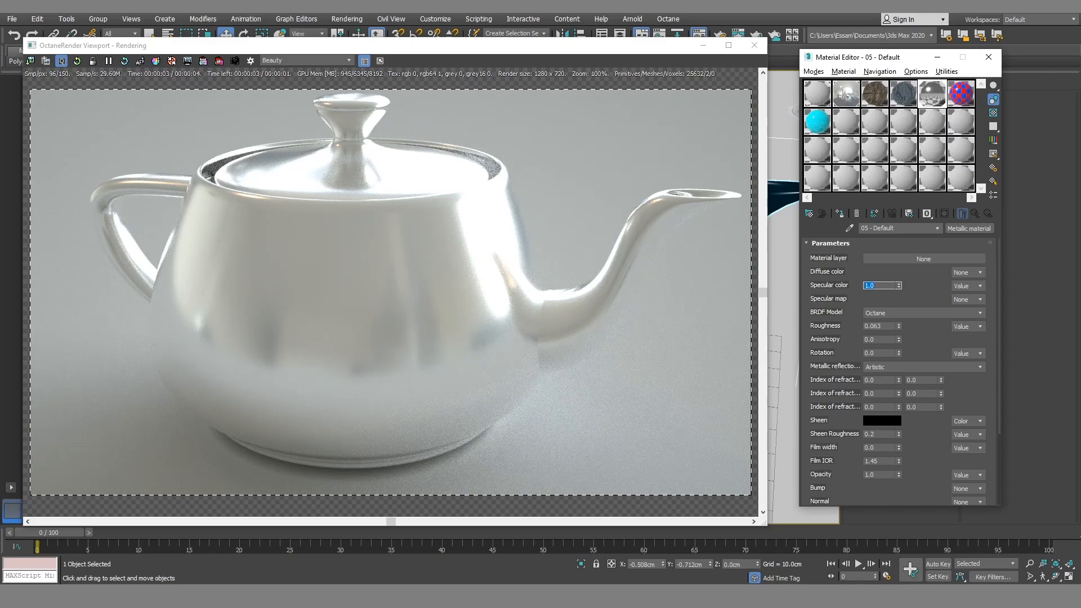
pyautogui.write('0')
pyautogui.press('Return')
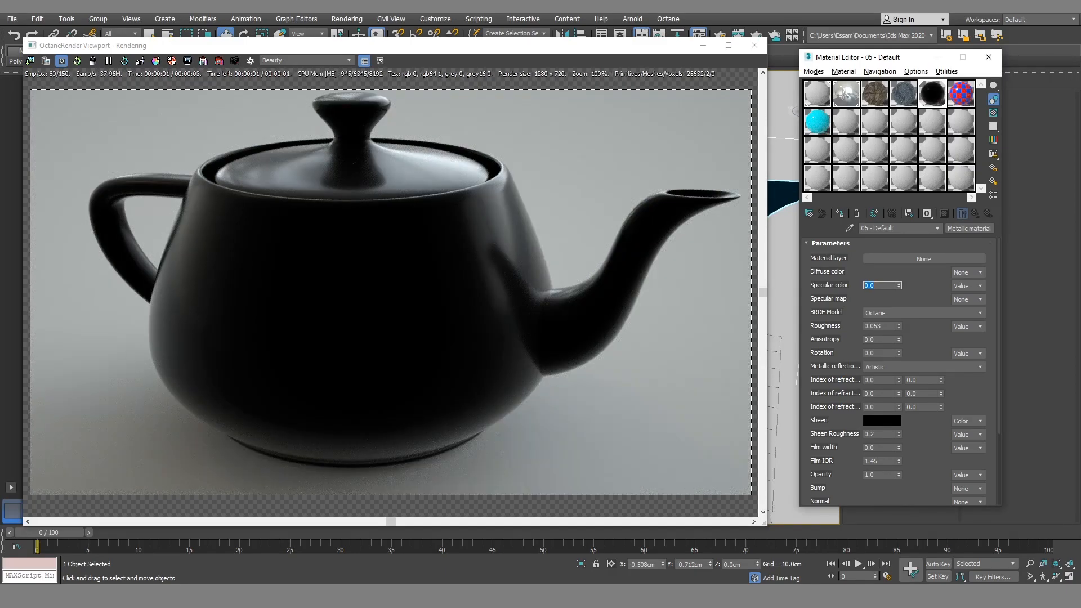
pyautogui.write('0.5')
pyautogui.press('Return')
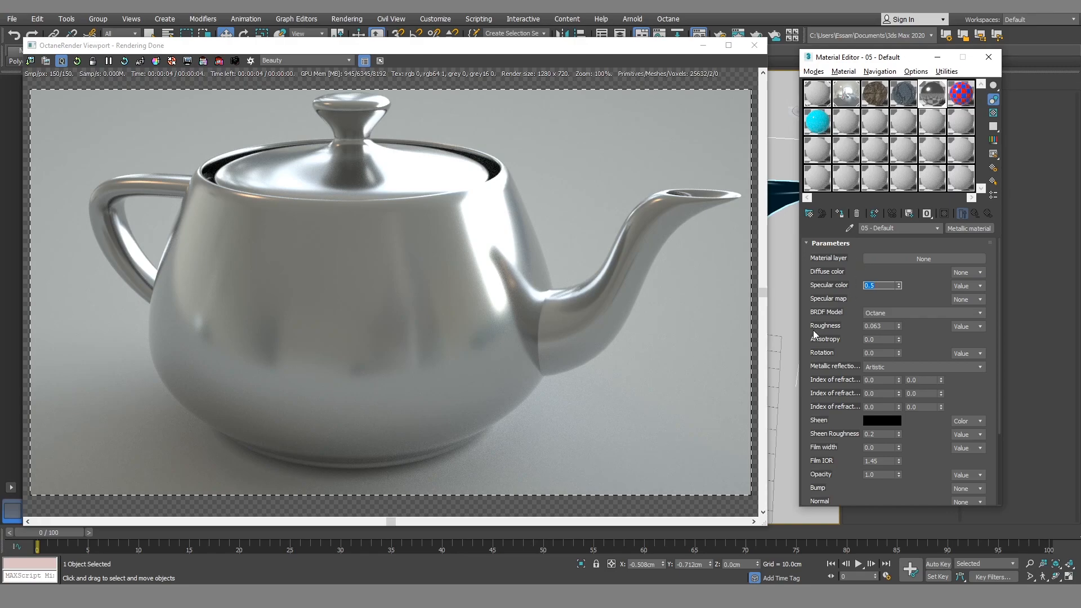
pyautogui.moveTo(807, 354); pyautogui.dragTo(813, 427)
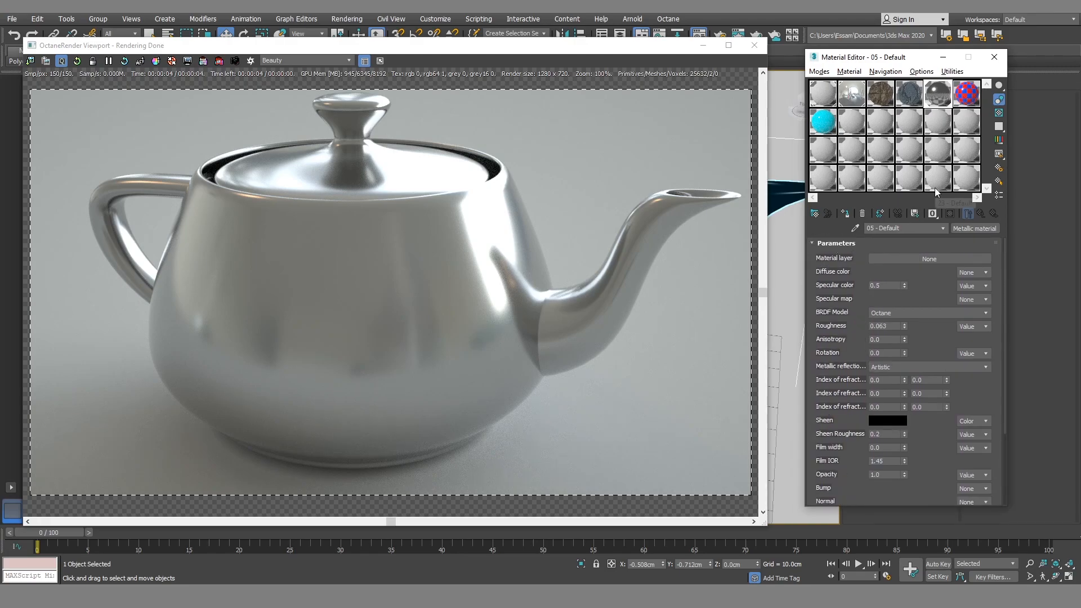
# - Select the 06 - Default mix material and view the settings of its first and second glossy materials
pyautogui.click(968, 100)
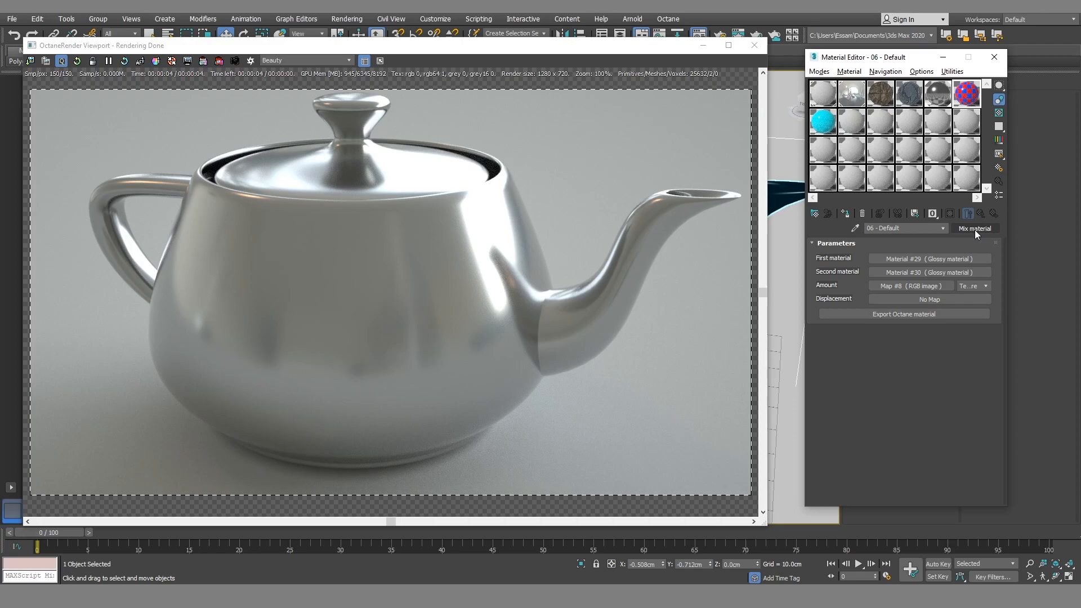
pyautogui.click(940, 261)
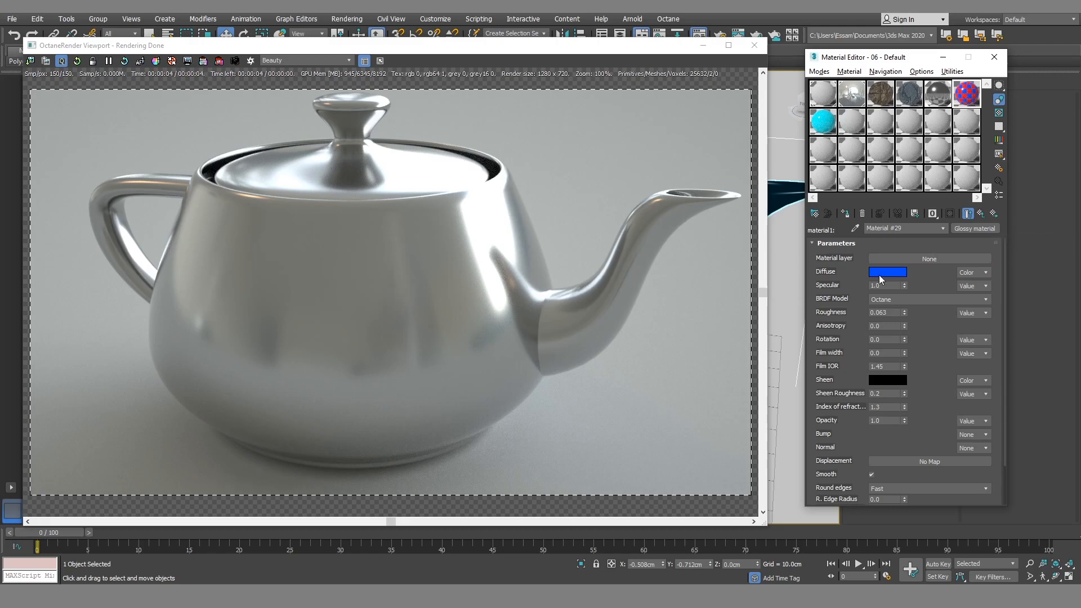
pyautogui.click(981, 214)
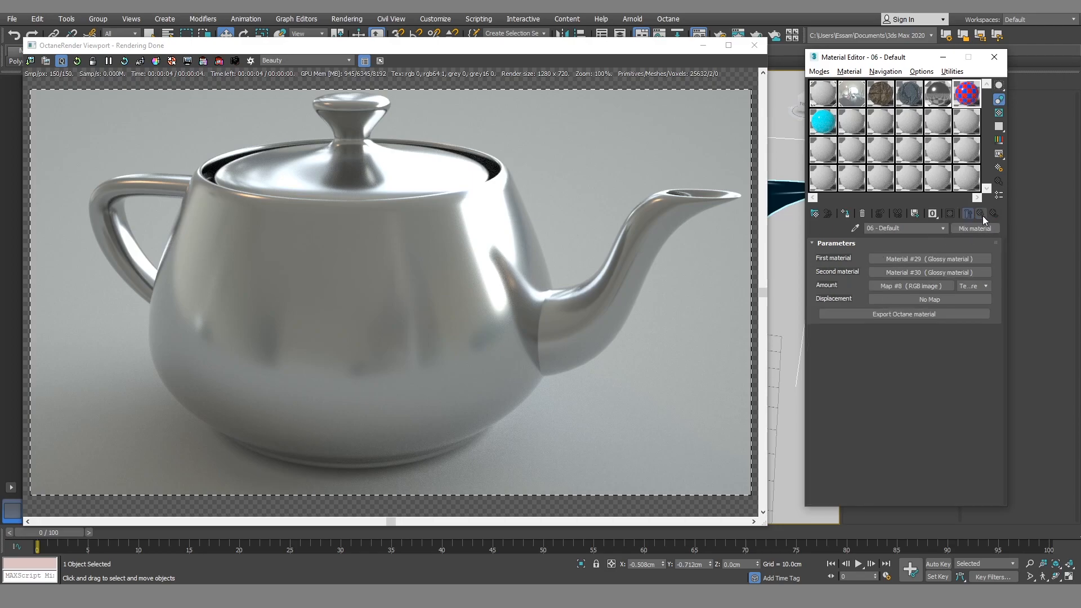
pyautogui.click(924, 273)
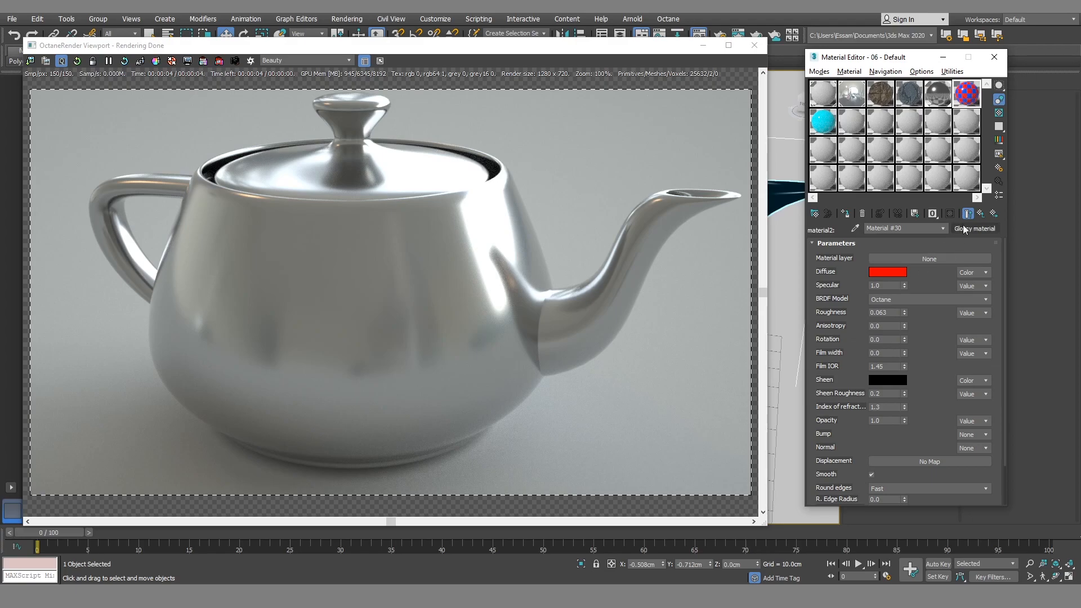
pyautogui.click(981, 214)
# - Switch the mix material's Amount input to Color and assign the material to the teapot
pyautogui.click(964, 288)
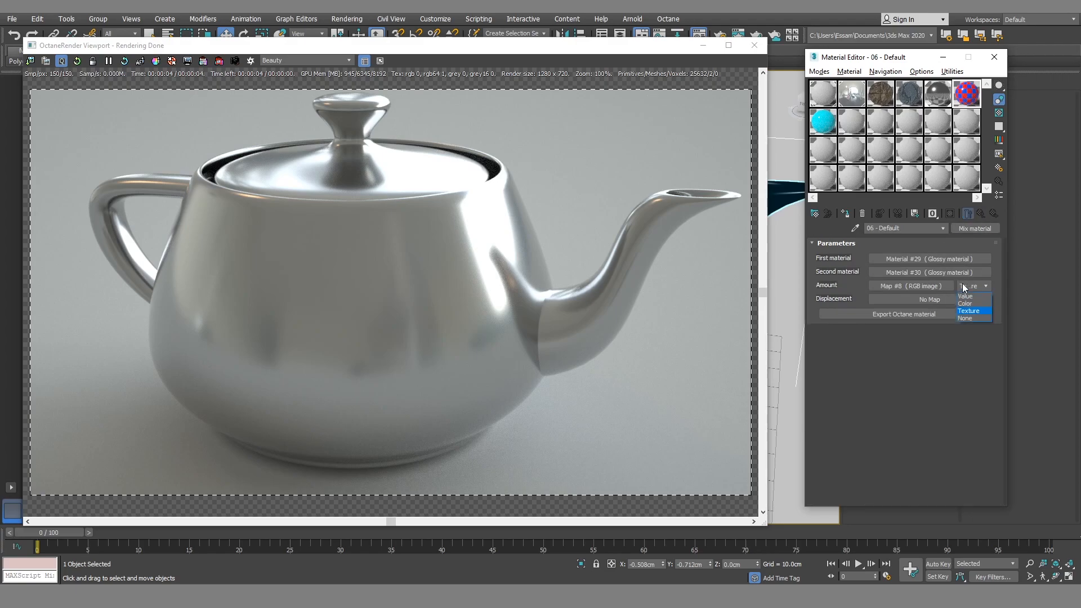
pyautogui.click(965, 307)
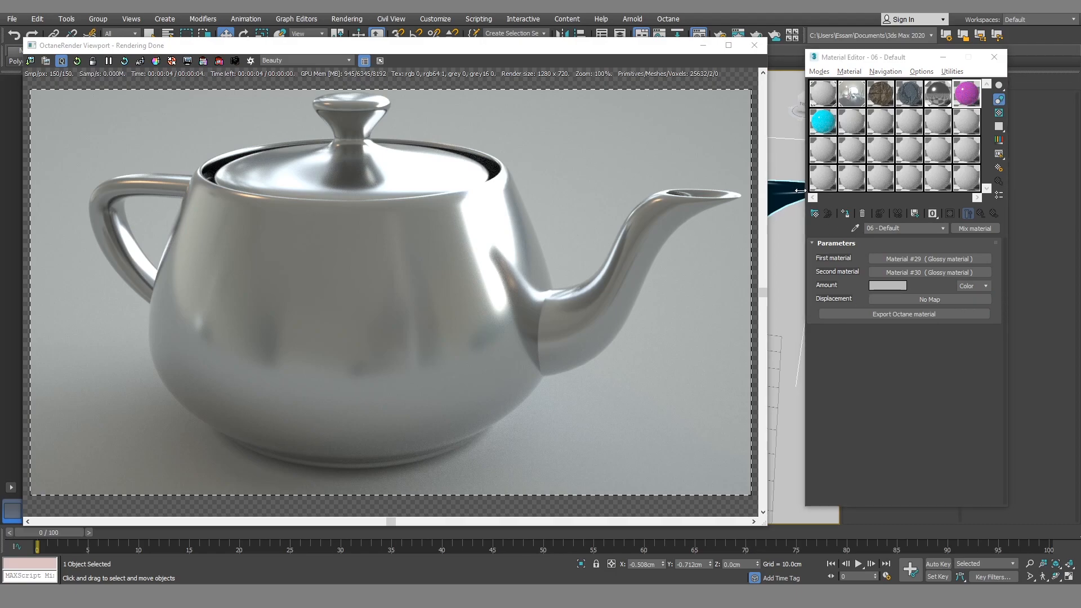
pyautogui.click(845, 214)
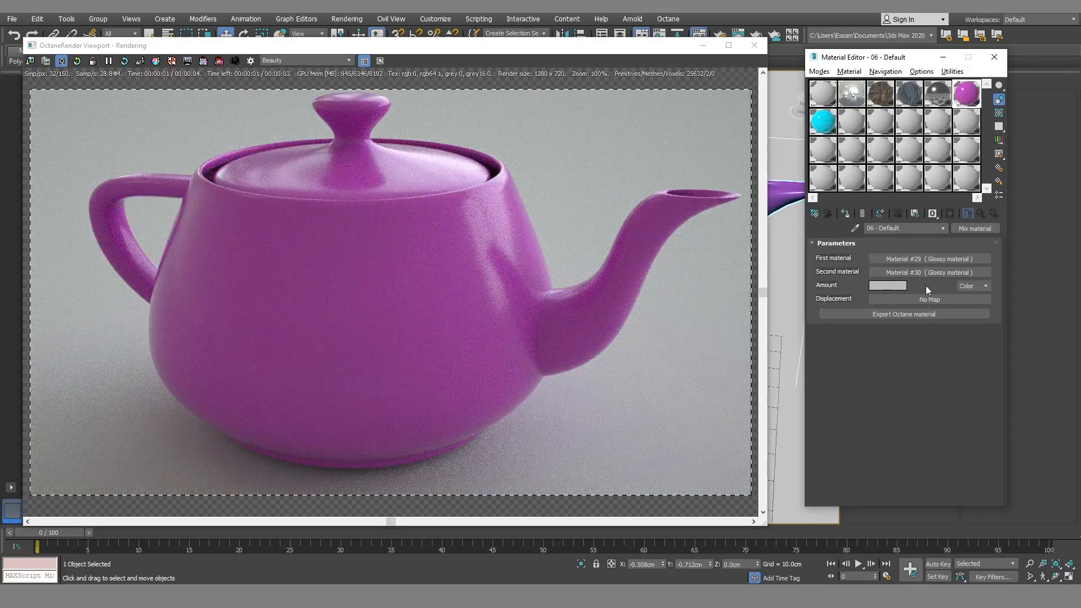
# - Switch the mix Amount input to Value and try it at 0 and 1
pyautogui.click(968, 286)
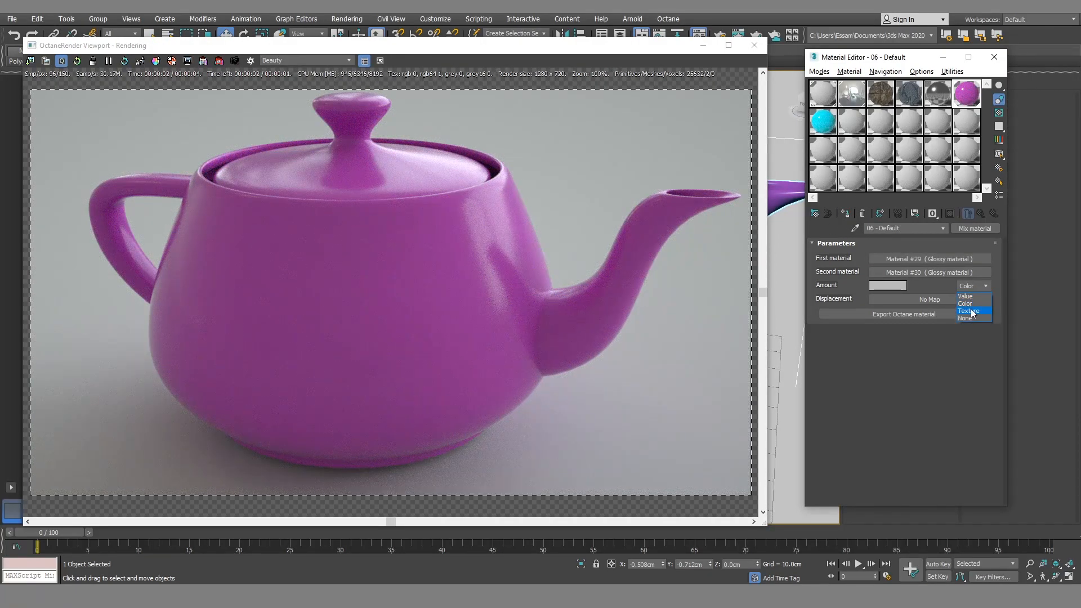
pyautogui.click(964, 296)
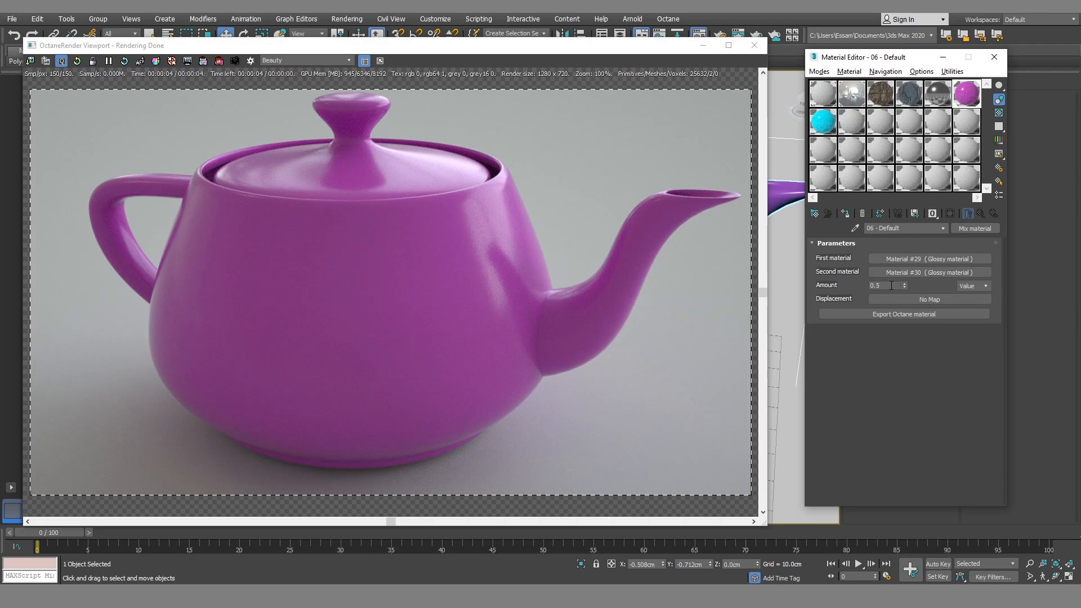
pyautogui.rightClick(903, 286)
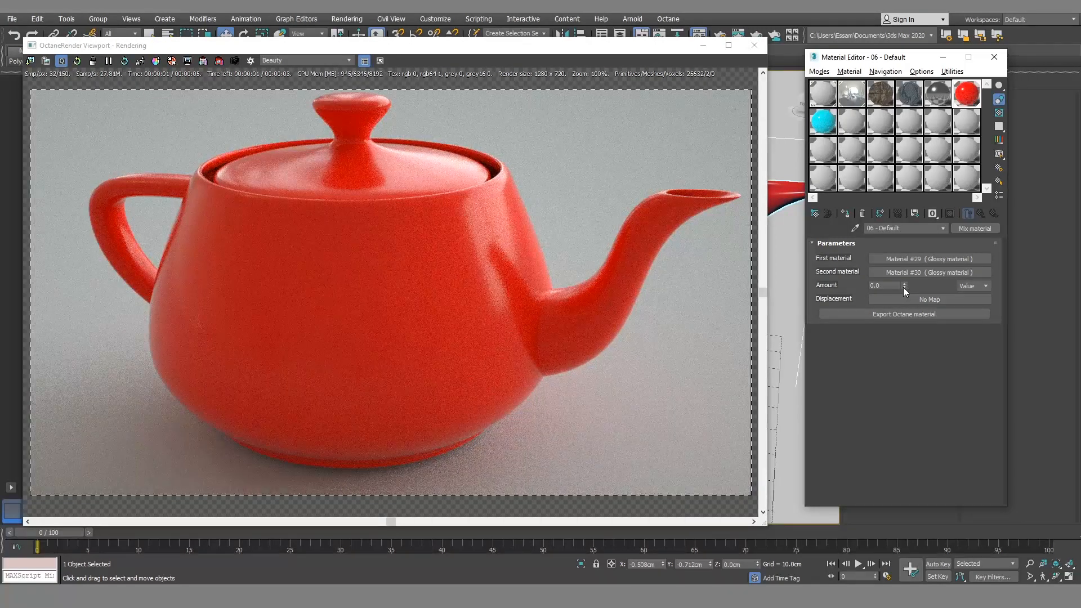
pyautogui.doubleClick(890, 286)
pyautogui.write('1')
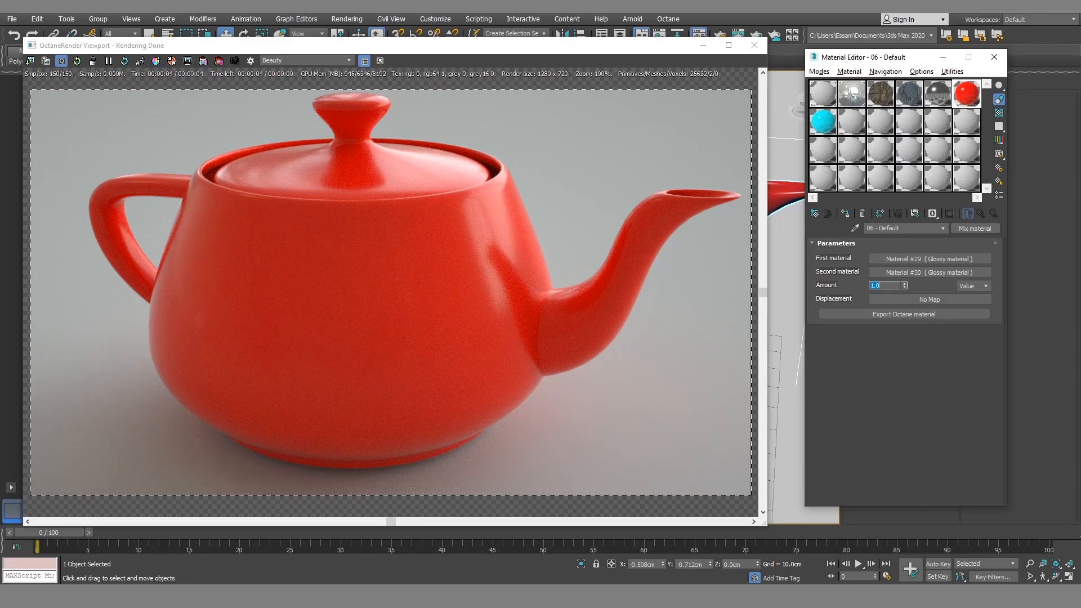
pyautogui.press('Return')
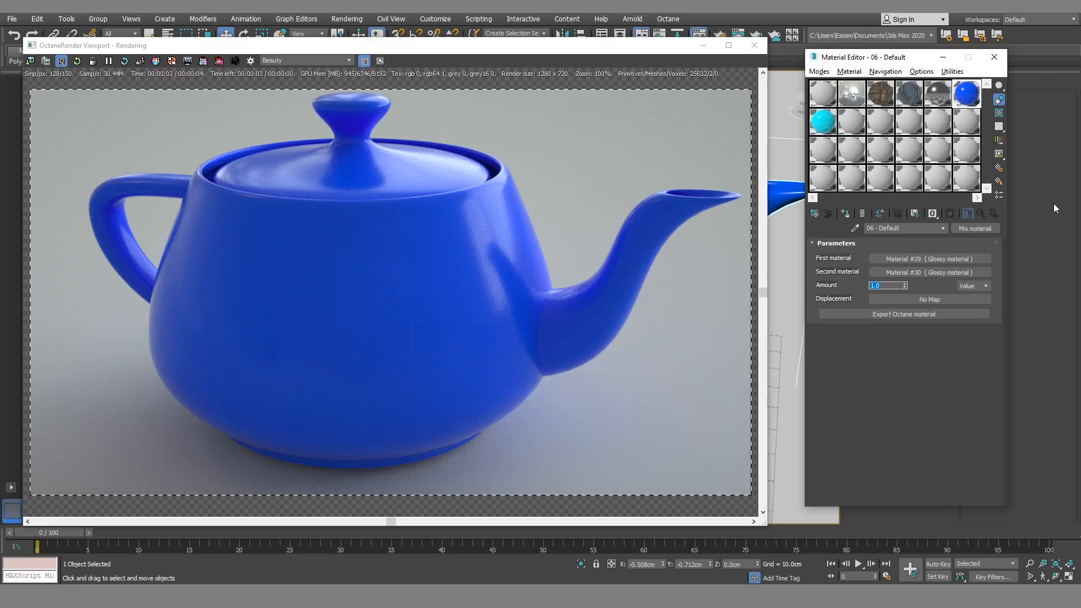
# - Switch the mix Amount input back to Texture and view the black-and-white checker image it uses
pyautogui.click(973, 286)
pyautogui.click(974, 311)
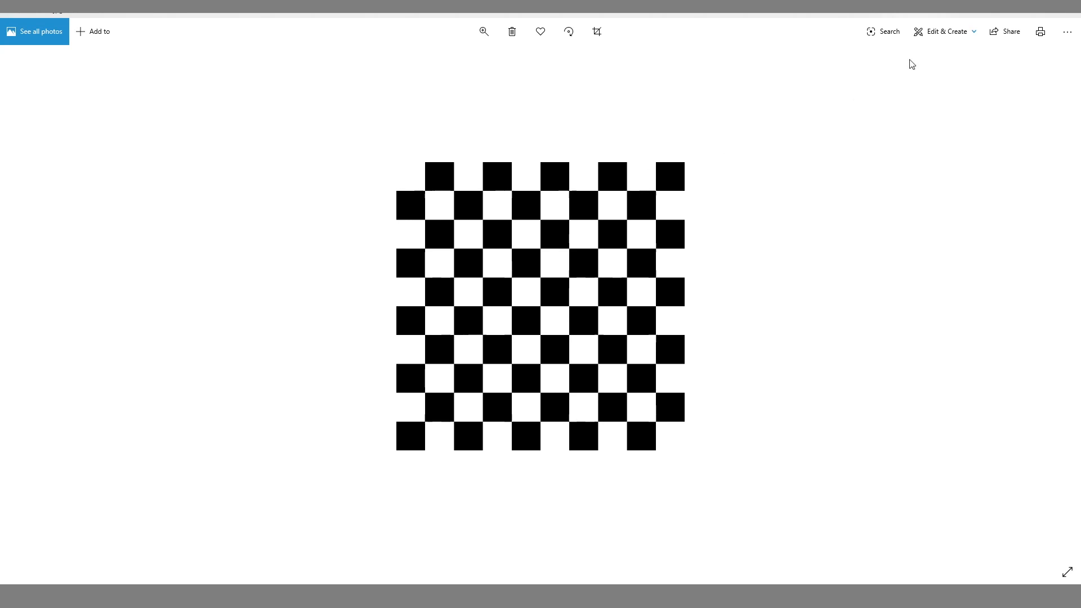
pyautogui.click(1014, 10)
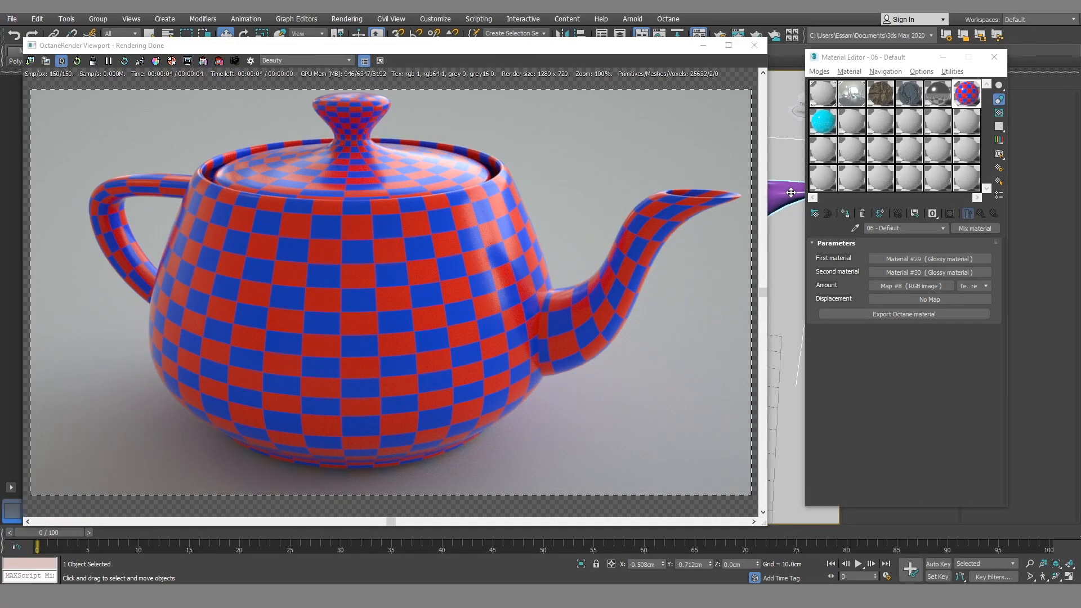
# - Select the 07 - Default universal material and assign it to the teapot
pyautogui.click(831, 124)
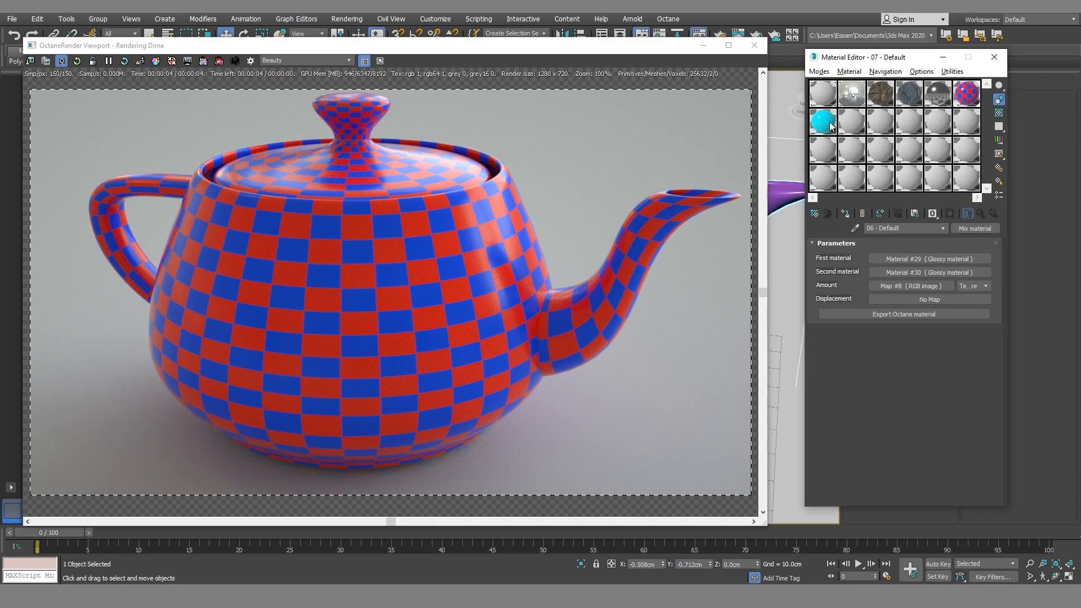
pyautogui.click(782, 194)
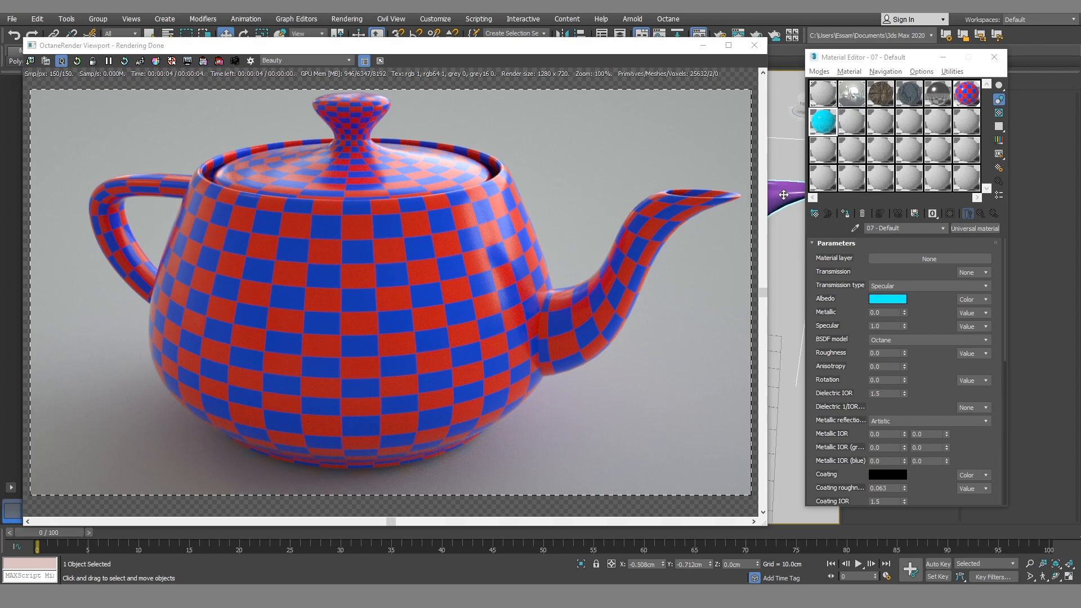
pyautogui.click(847, 214)
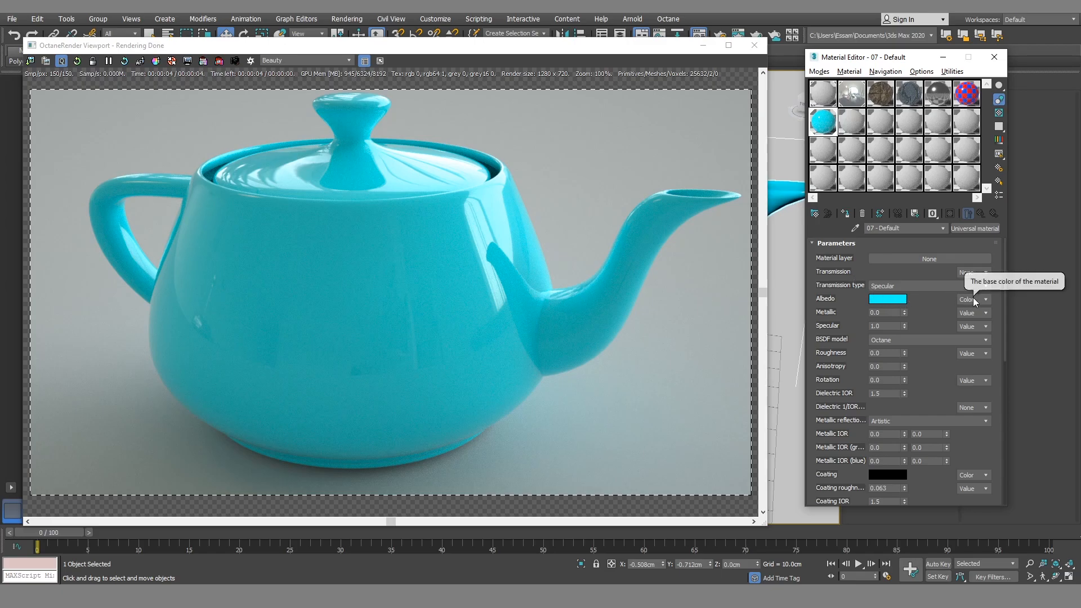
# - Change the universal material's Albedo color to deep blue
pyautogui.click(904, 298)
pyautogui.moveTo(383, 85); pyautogui.dragTo(357, 86)
pyautogui.click(416, 173)
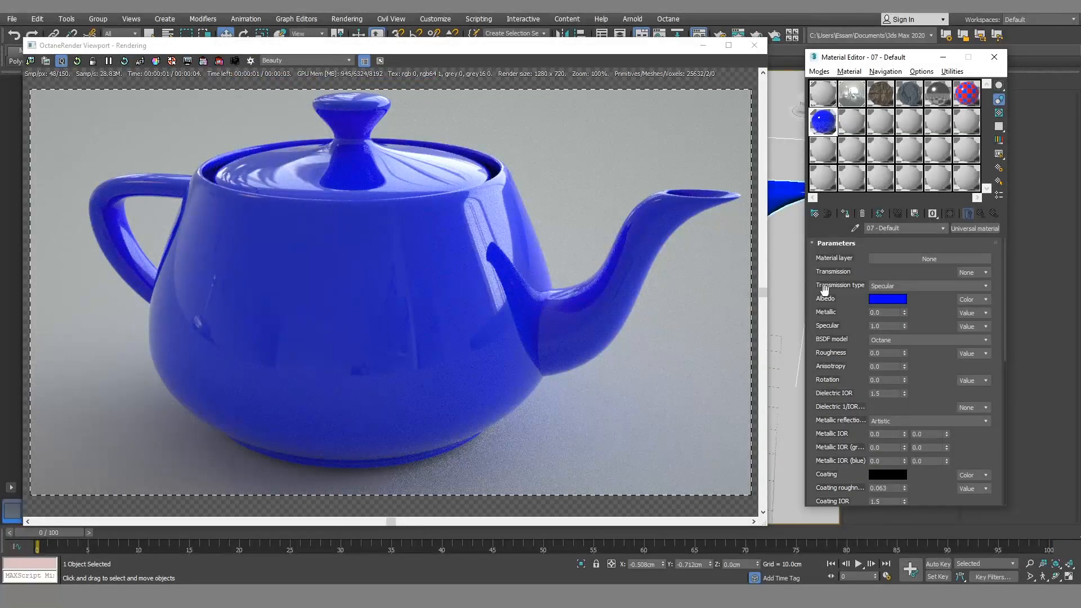
# - Try the universal material's Metallic value at 1 and reset it to 0
pyautogui.doubleClick(885, 311)
pyautogui.write('1')
pyautogui.press('Return')
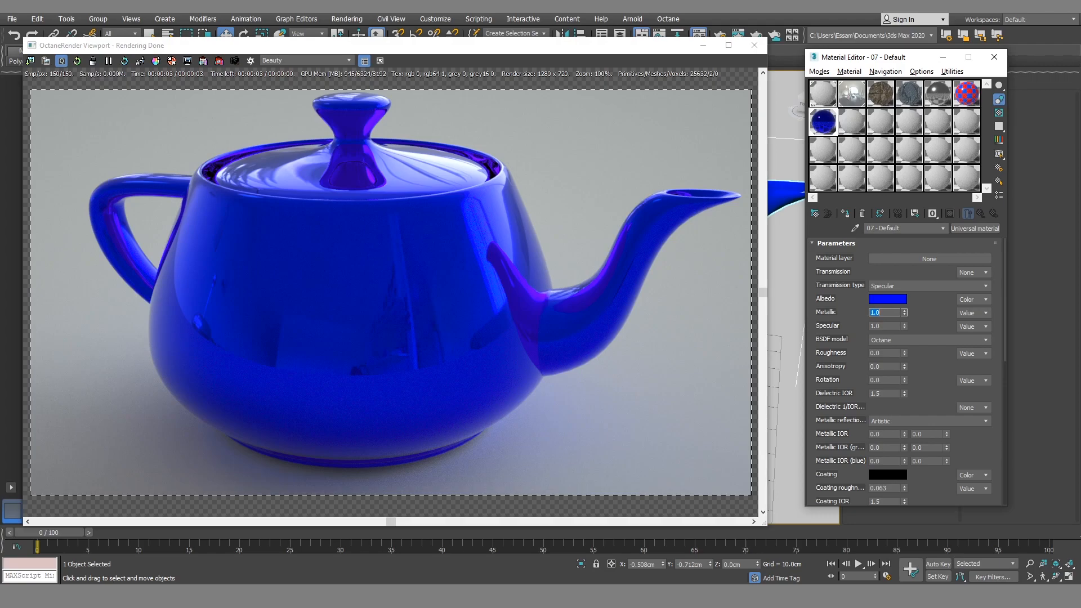
pyautogui.rightClick(904, 314)
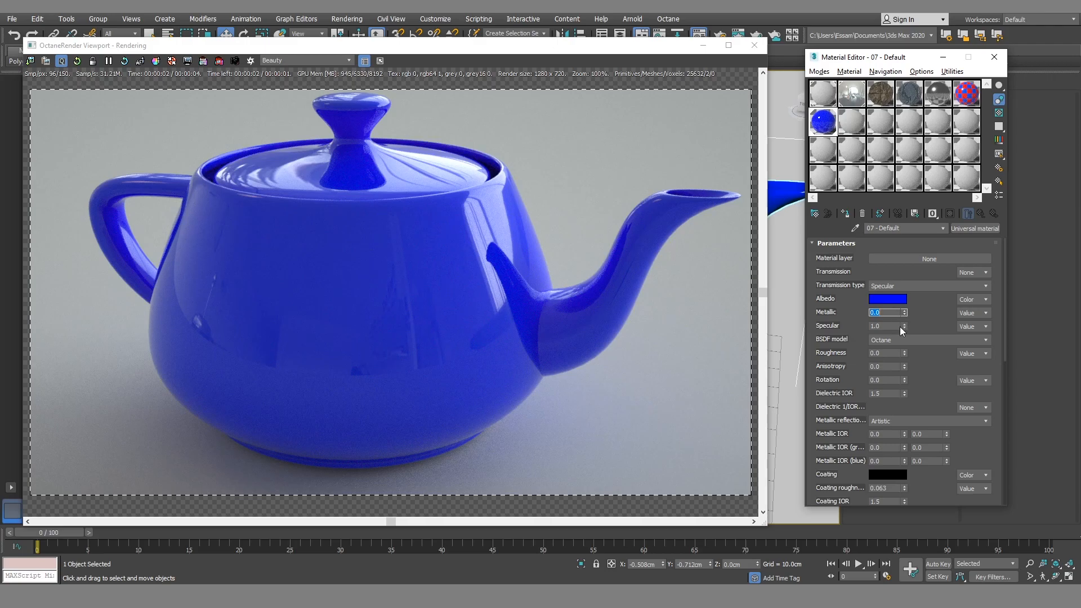
# - Try the universal material's Specular value at 0 and restore it to 1
pyautogui.rightClick(904, 326)
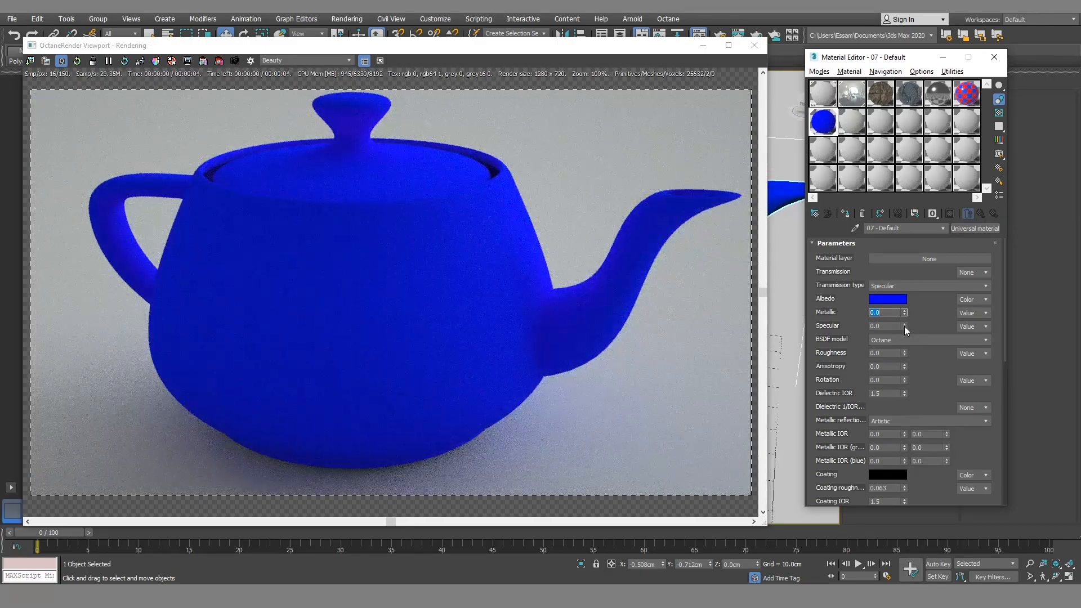
pyautogui.click(891, 326)
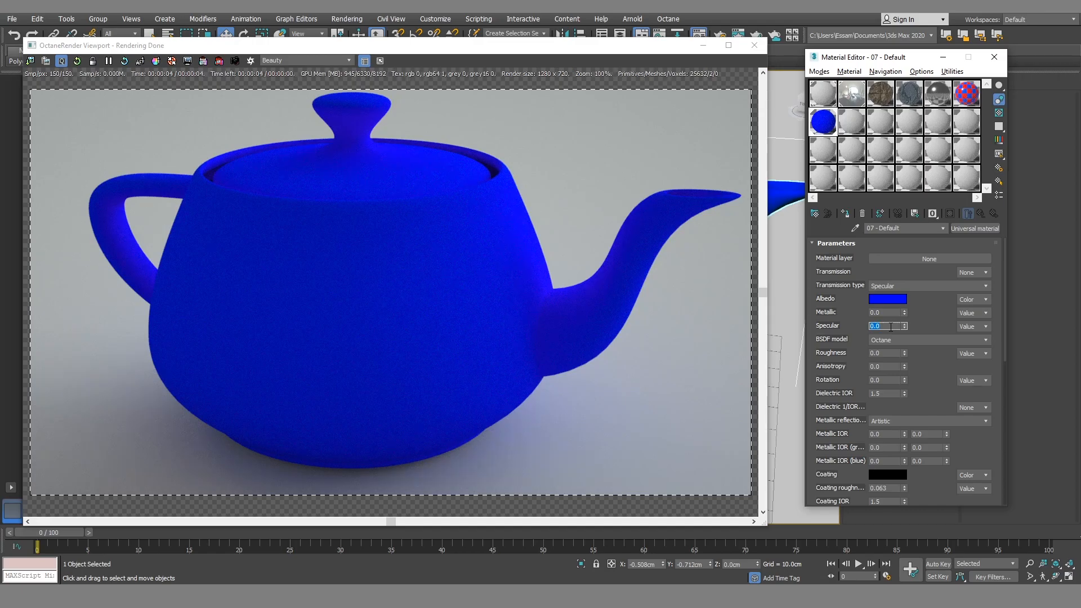
pyautogui.write('1')
pyautogui.press('Return')
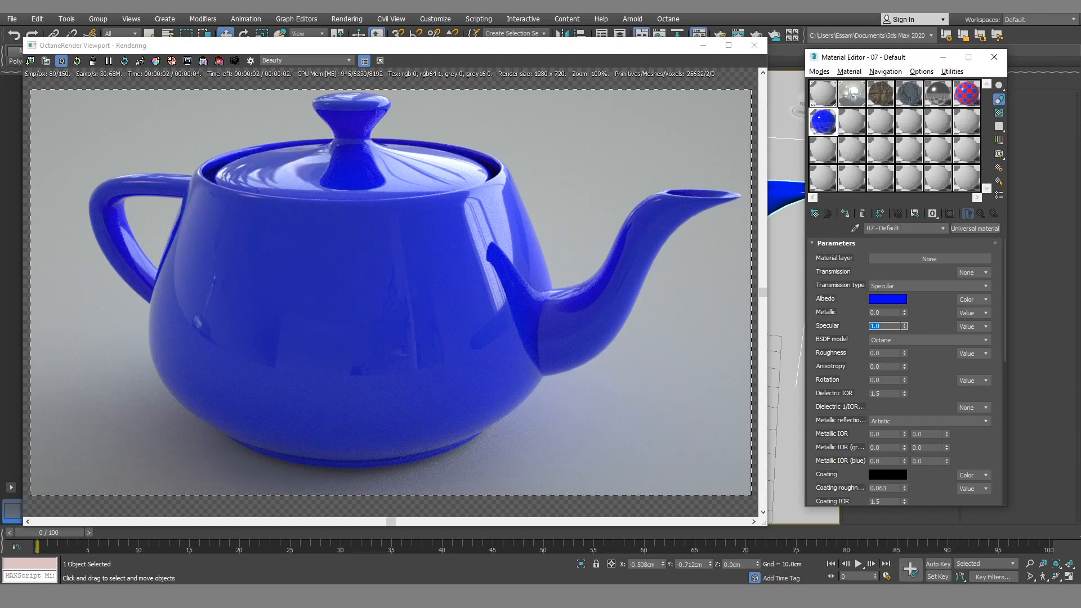
# - Set the blue universal material's Roughness to 1
pyautogui.click(889, 354)
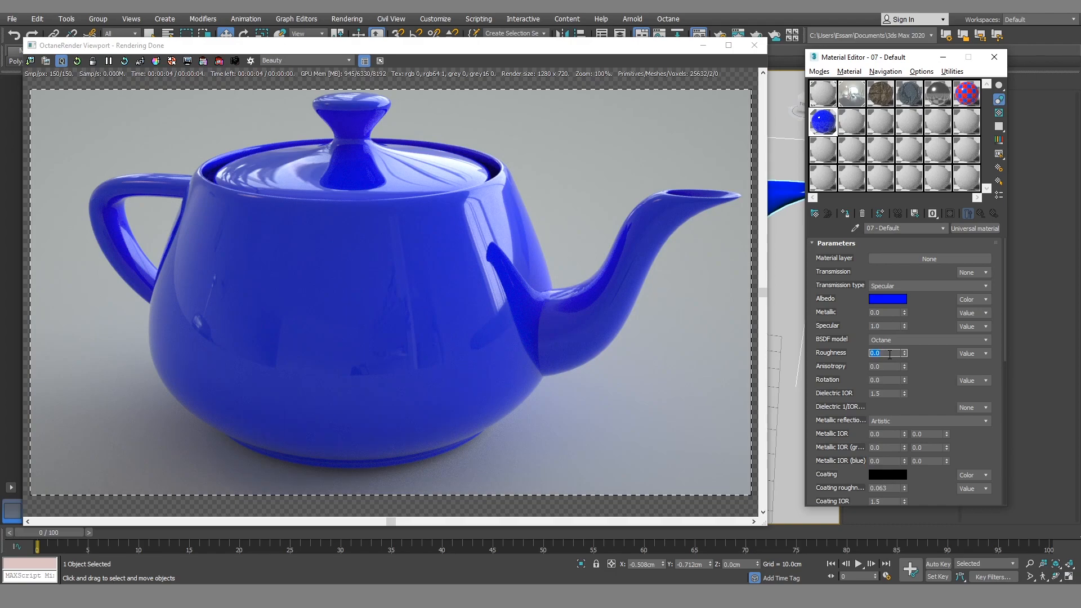
pyautogui.write('1')
pyautogui.press('Return')
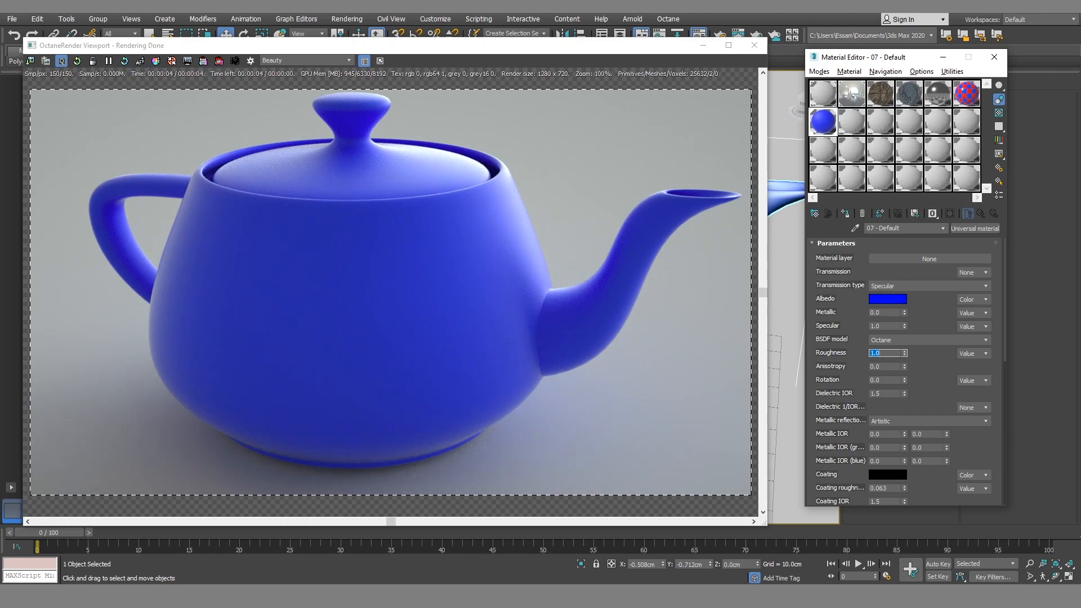
pyautogui.moveTo(811, 390); pyautogui.dragTo(828, 216)
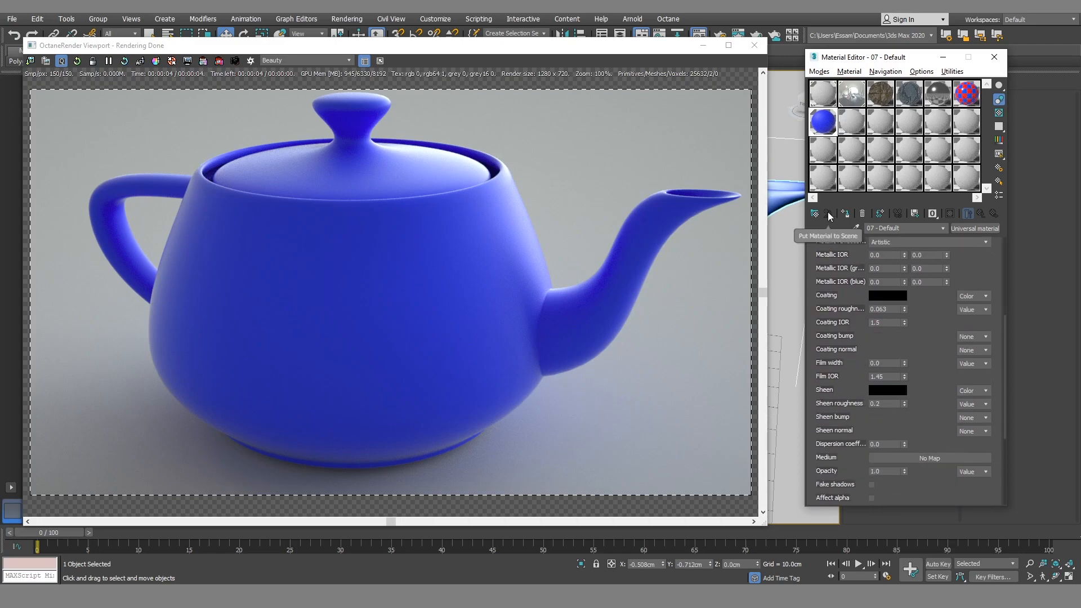